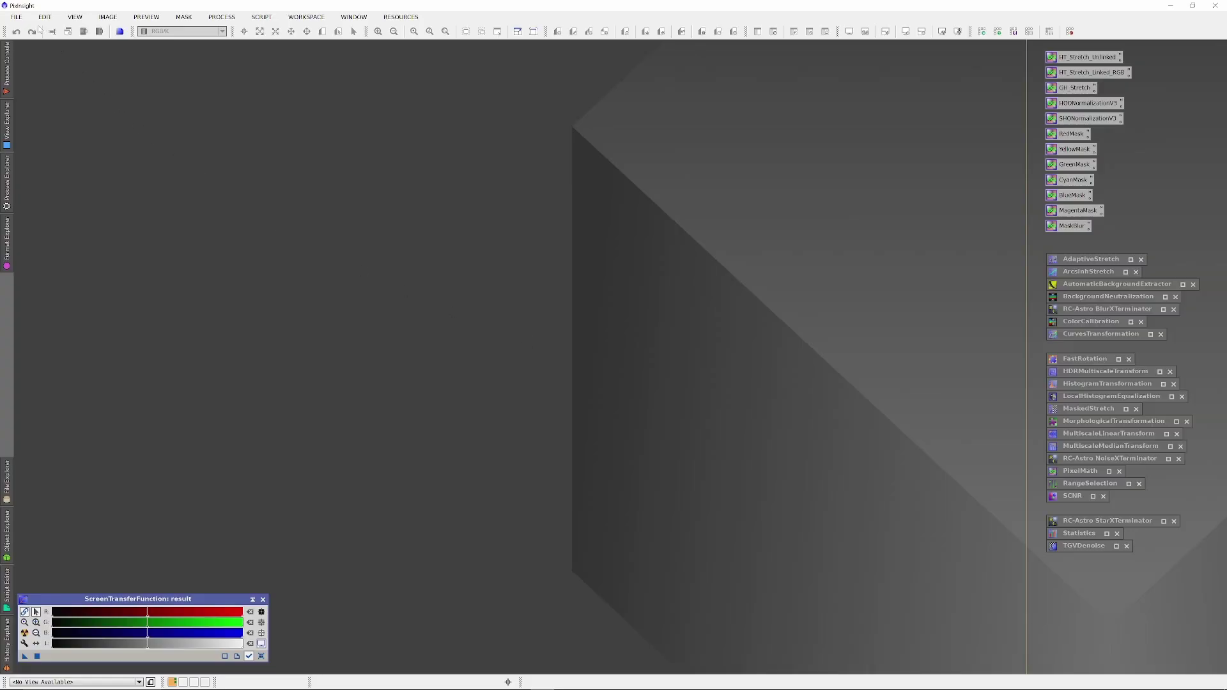
# - Bring up the Open Image Files dialog on the DEMO NGC7000 folder
pyautogui.click(16, 17)
# - Open result.fit and apply an STF auto-stretch so the nebula and stars show
pyautogui.click(39, 25)
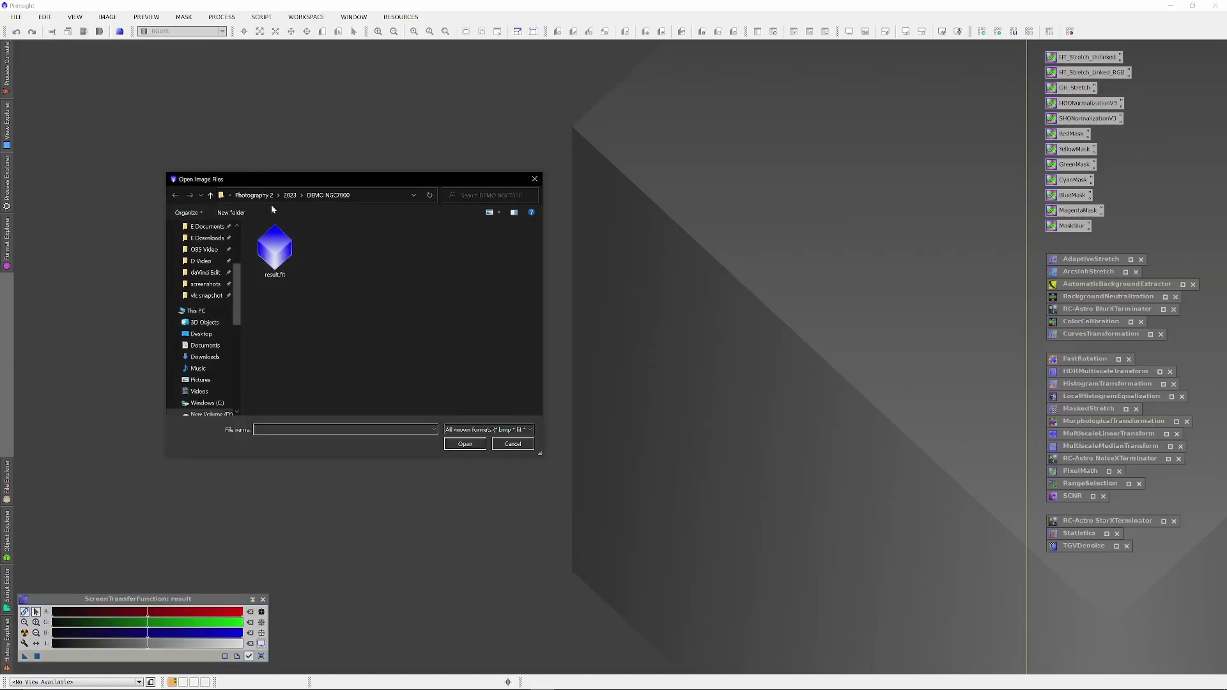
pyautogui.doubleClick(274, 250)
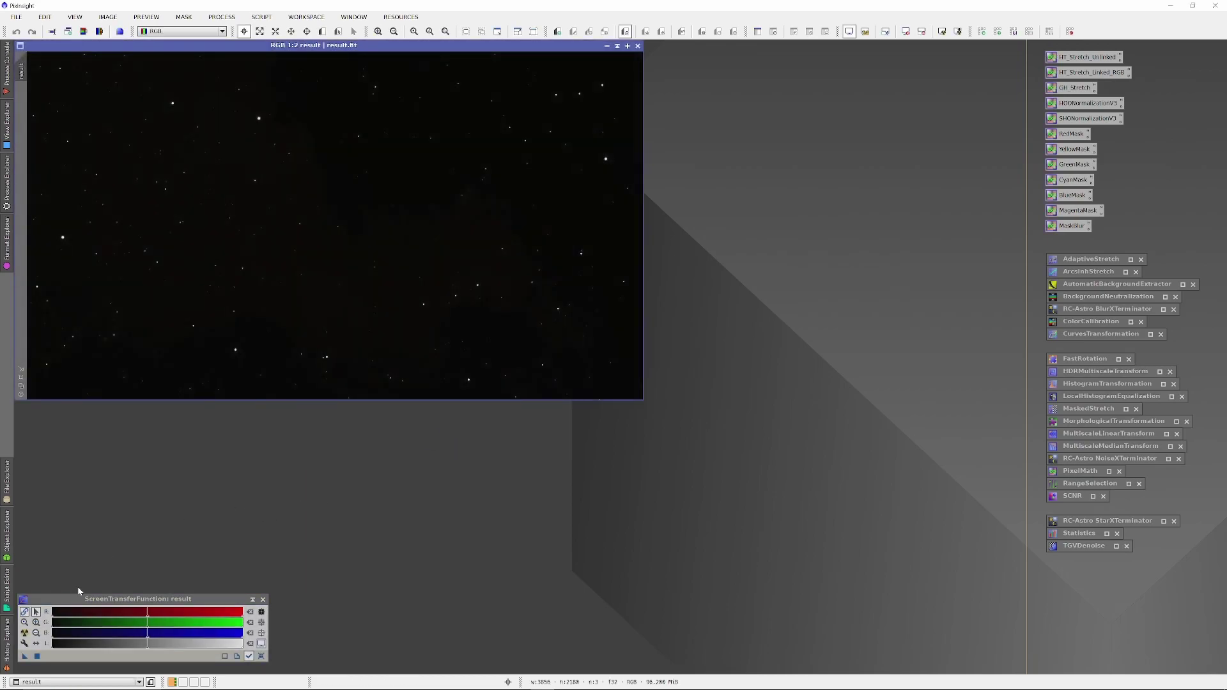
pyautogui.click(24, 632)
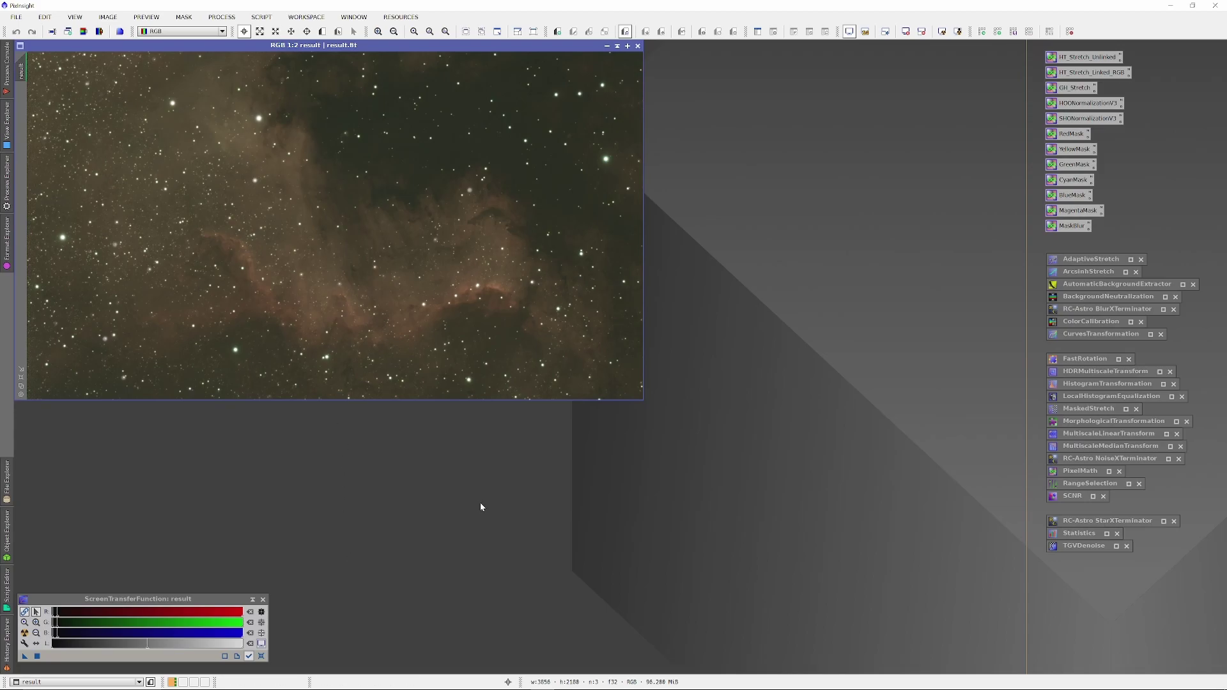
# - Plate-solve result.fit with ImageSolver using coordinates looked up for NGC7000
pyautogui.moveTo(581, 161); pyautogui.dragTo(771, 140)
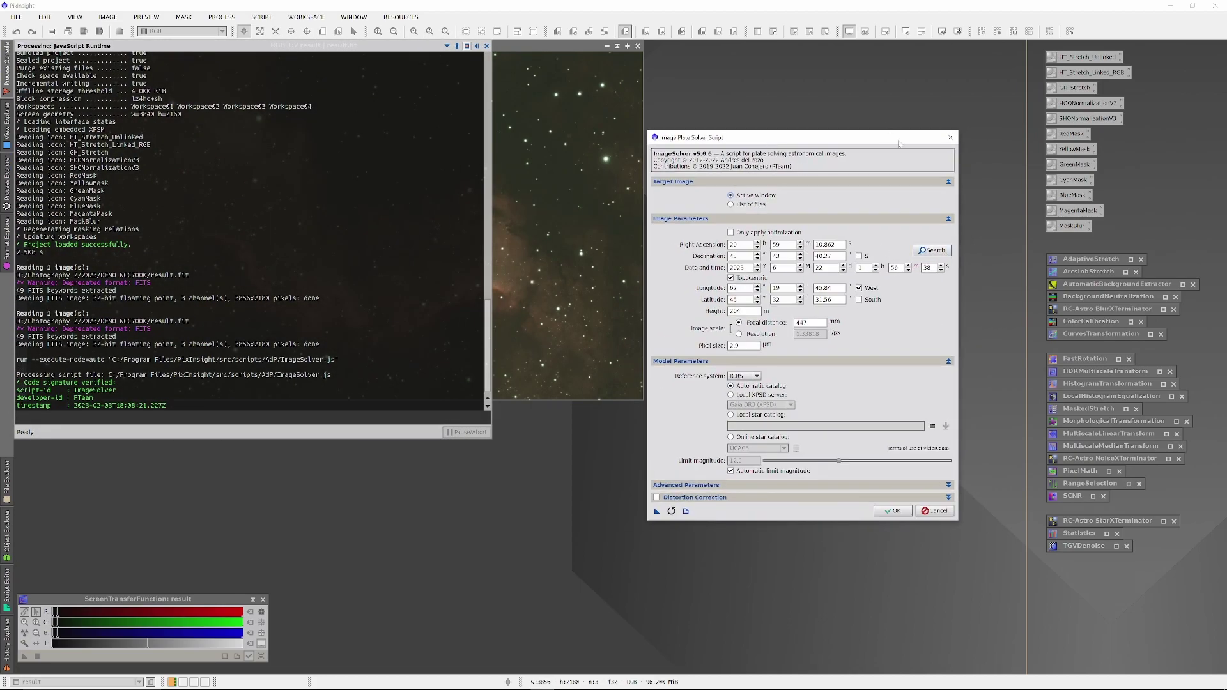
pyautogui.click(931, 249)
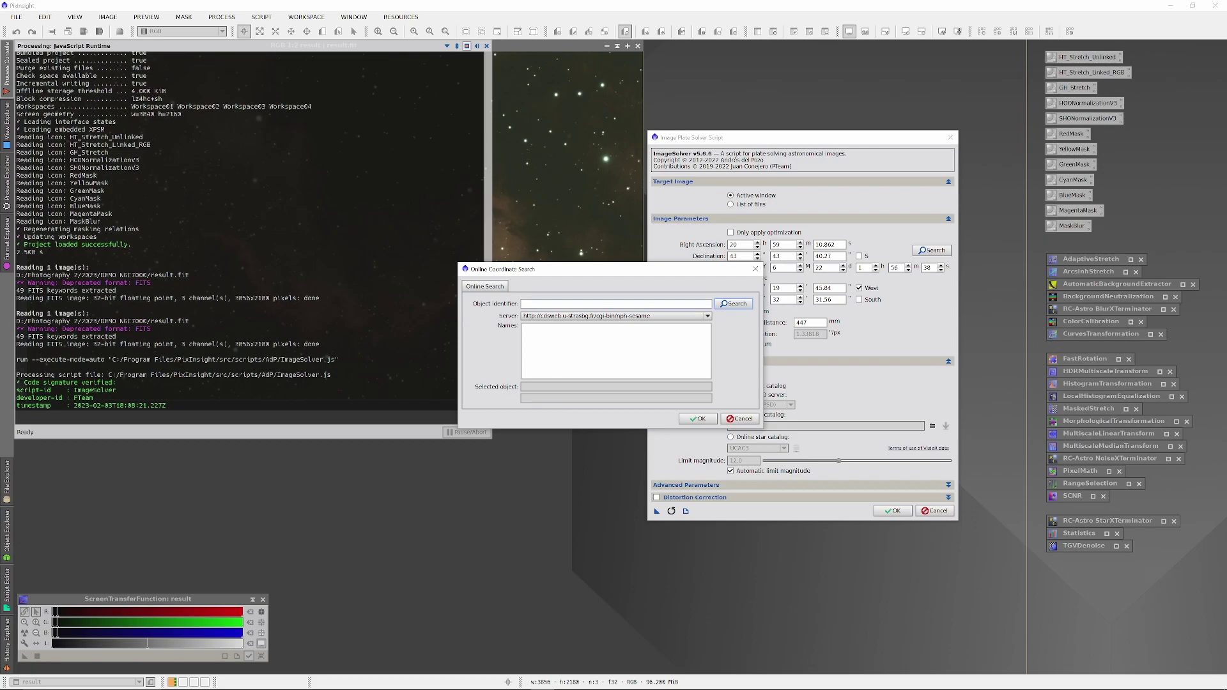
pyautogui.write('NGC7000')
pyautogui.click(729, 305)
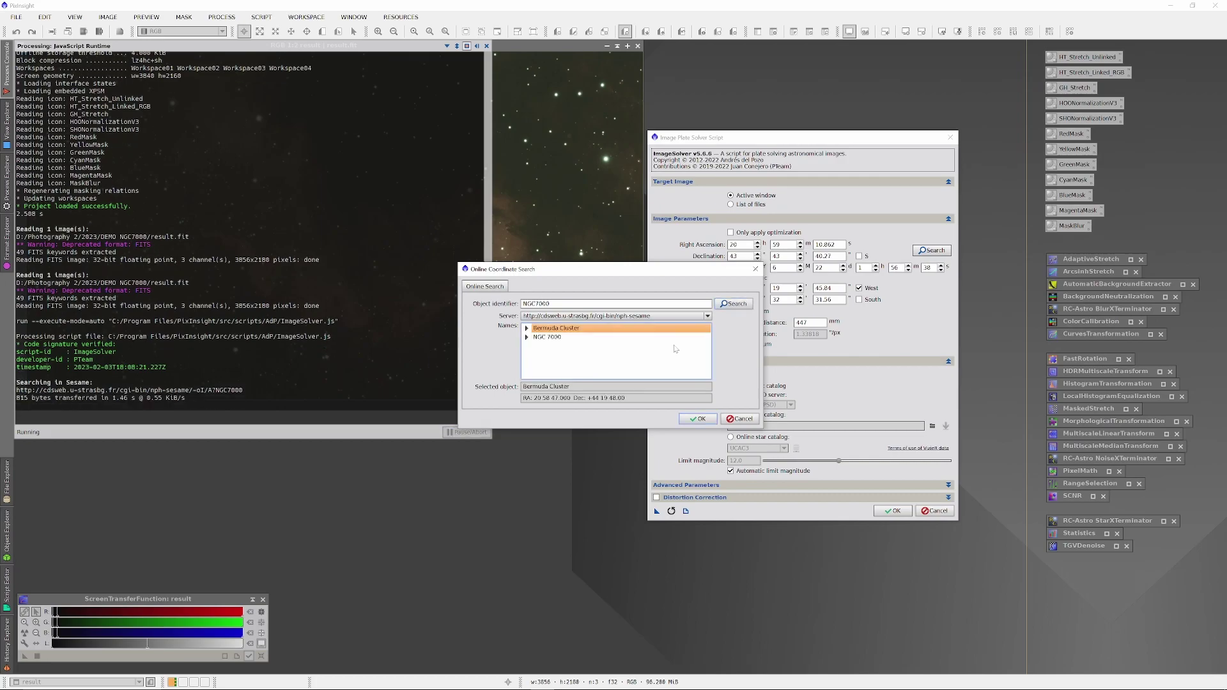
pyautogui.click(700, 419)
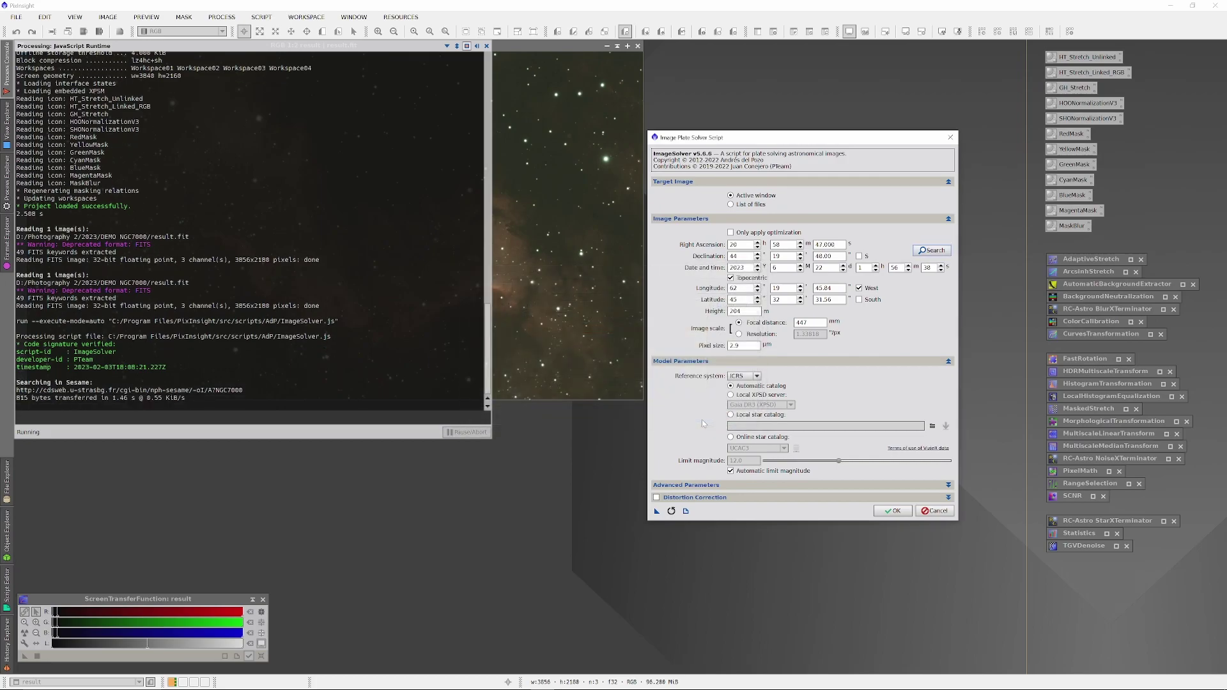
pyautogui.click(892, 511)
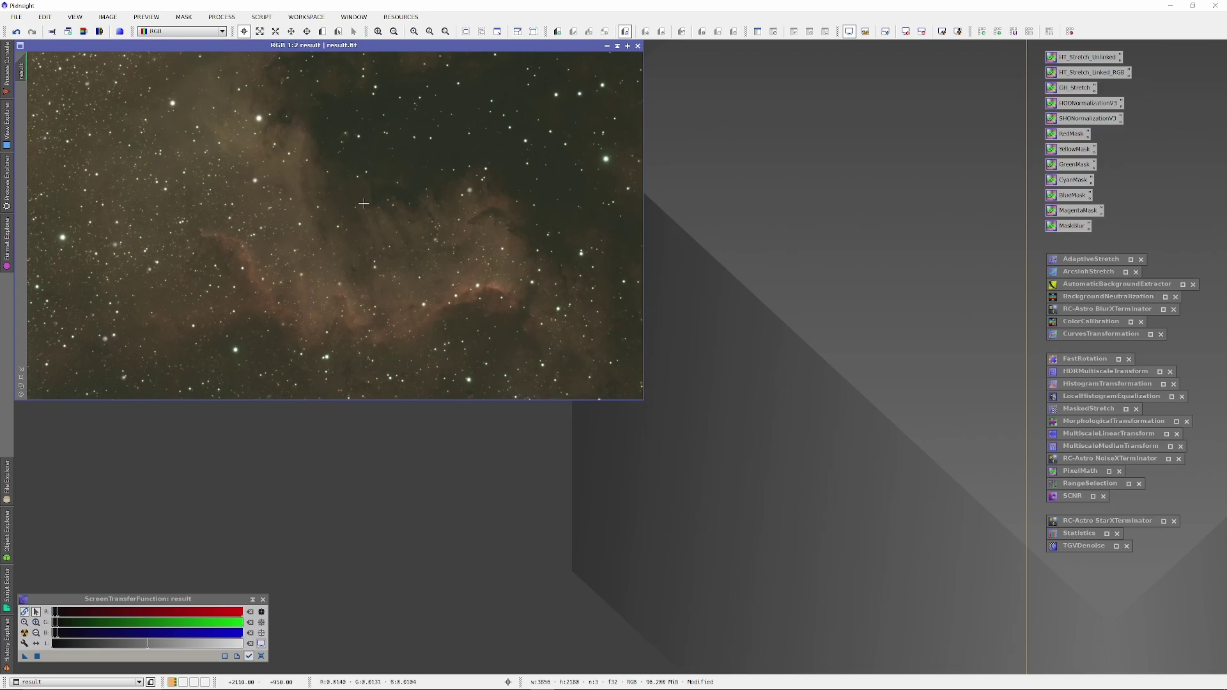
# - Apply SpectrophotometricColorCalibration to result.fit, giving white balance 0.8276, 0.5521, 1.0000, and close the graph
pyautogui.moveTo(12, 189)
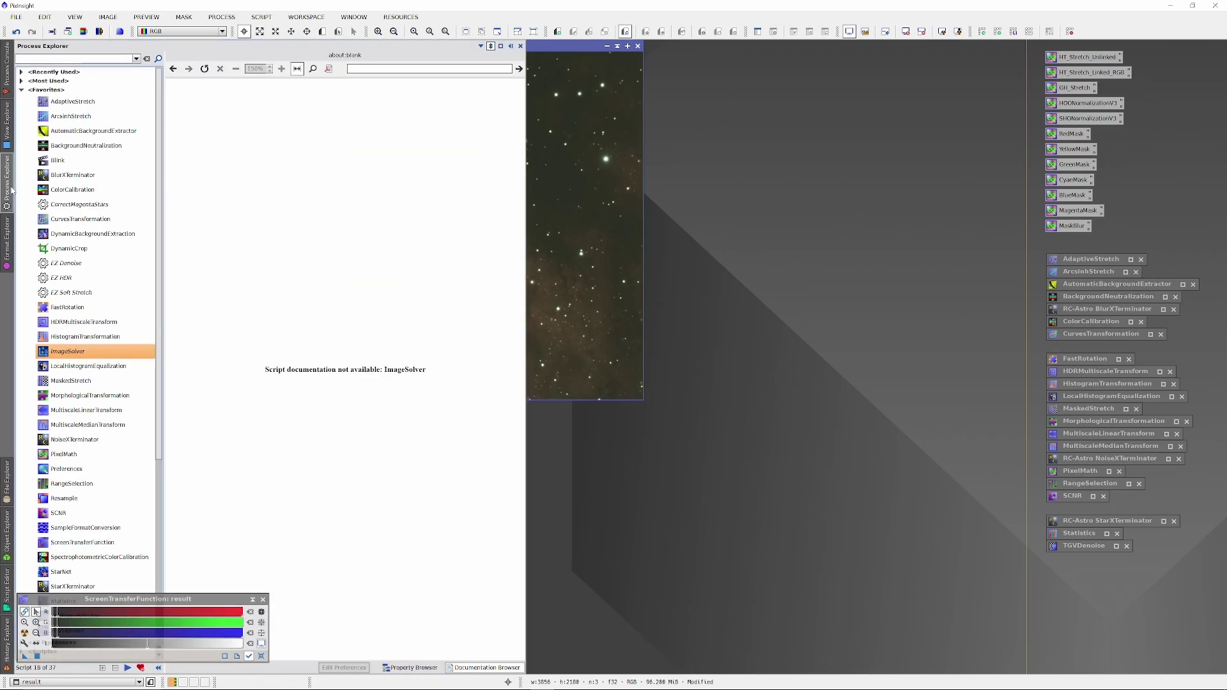
pyautogui.scroll(-3, 79, 422)
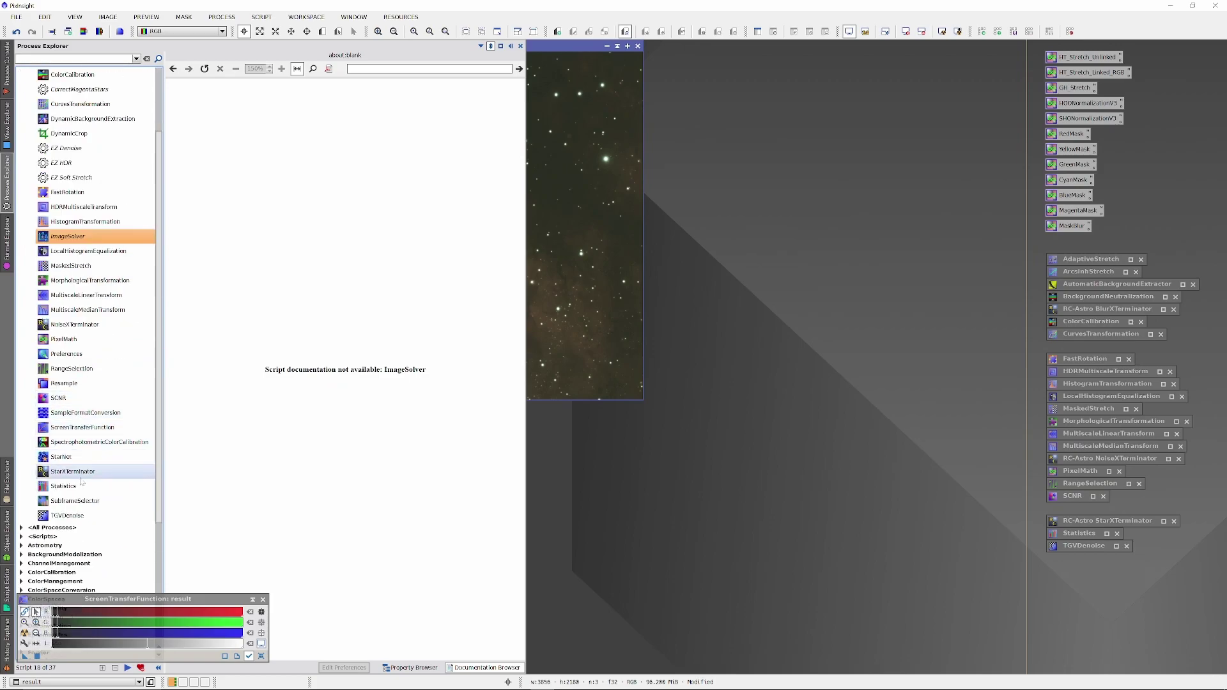
pyautogui.click(89, 442)
pyautogui.doubleClick(90, 442)
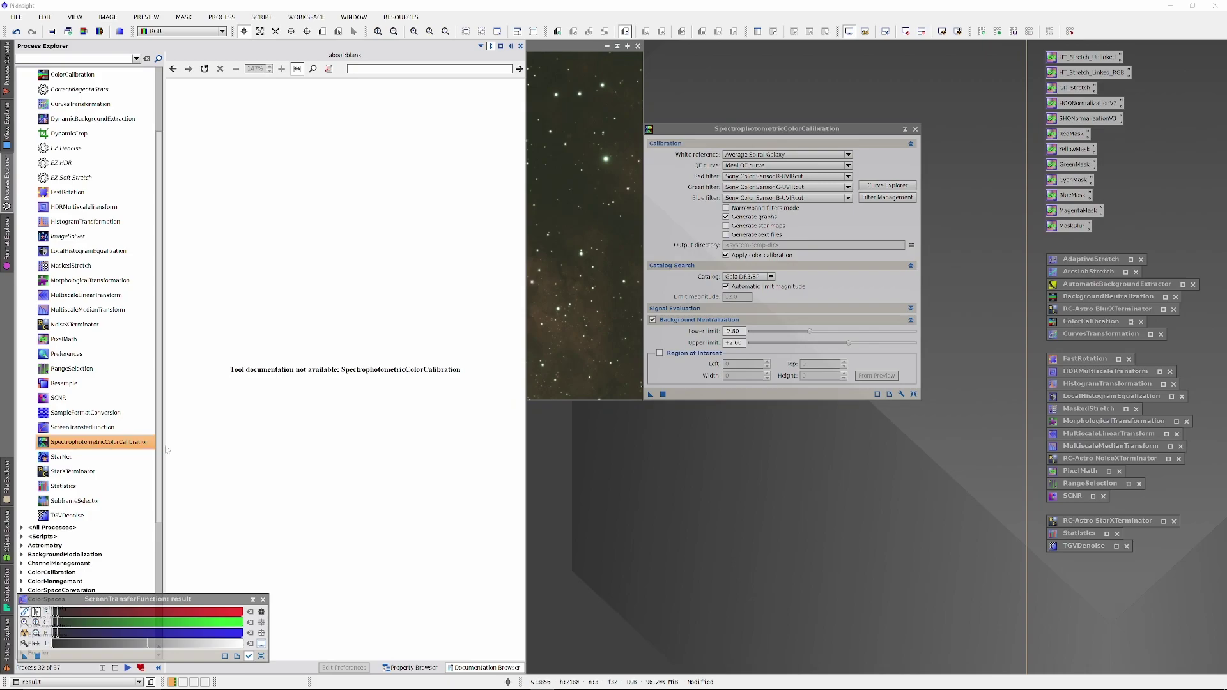
pyautogui.click(754, 133)
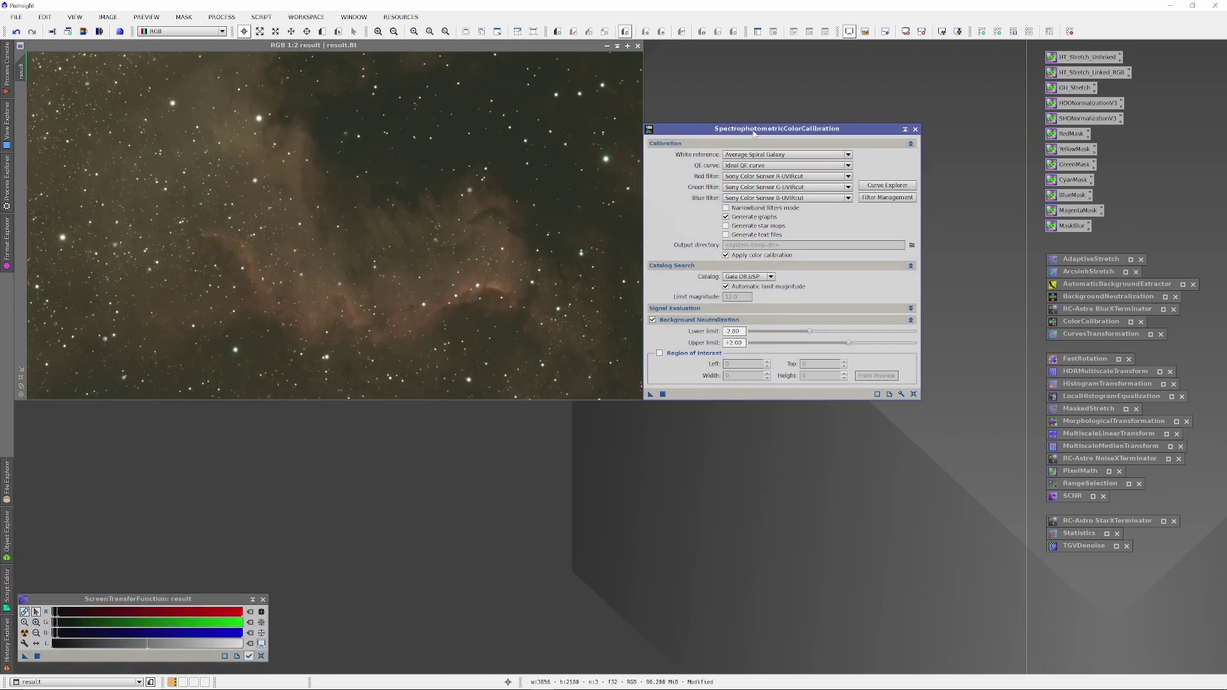
pyautogui.moveTo(650, 393); pyautogui.dragTo(577, 336)
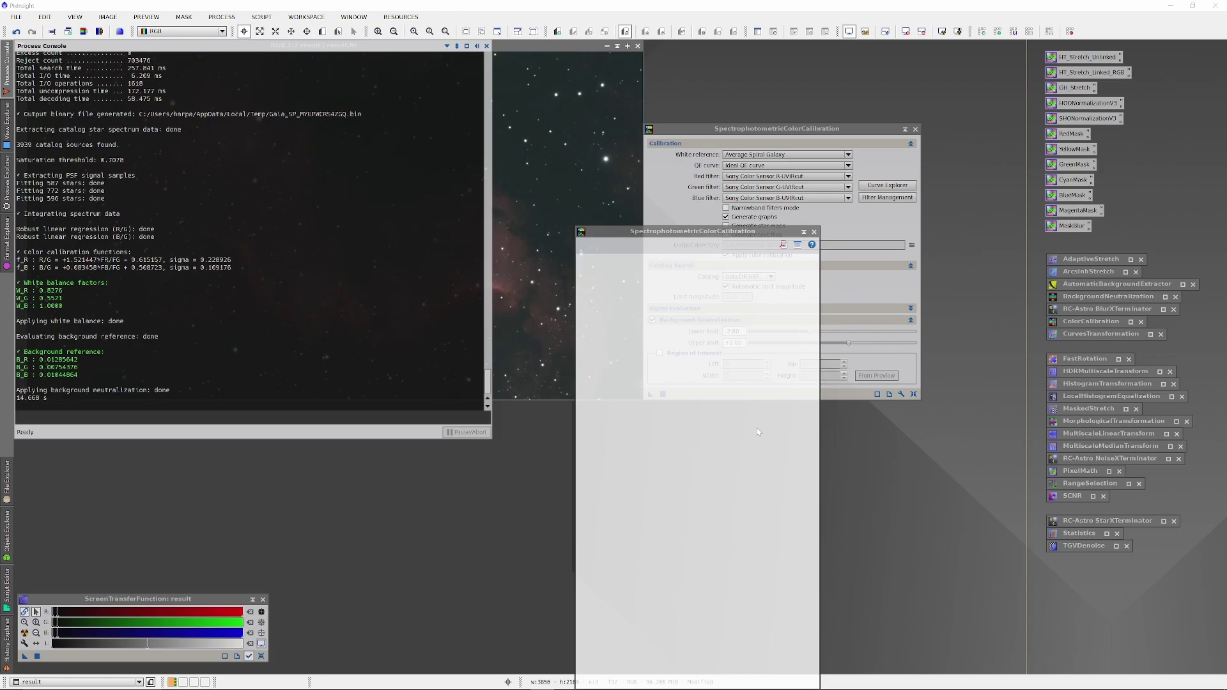
pyautogui.moveTo(758, 430)
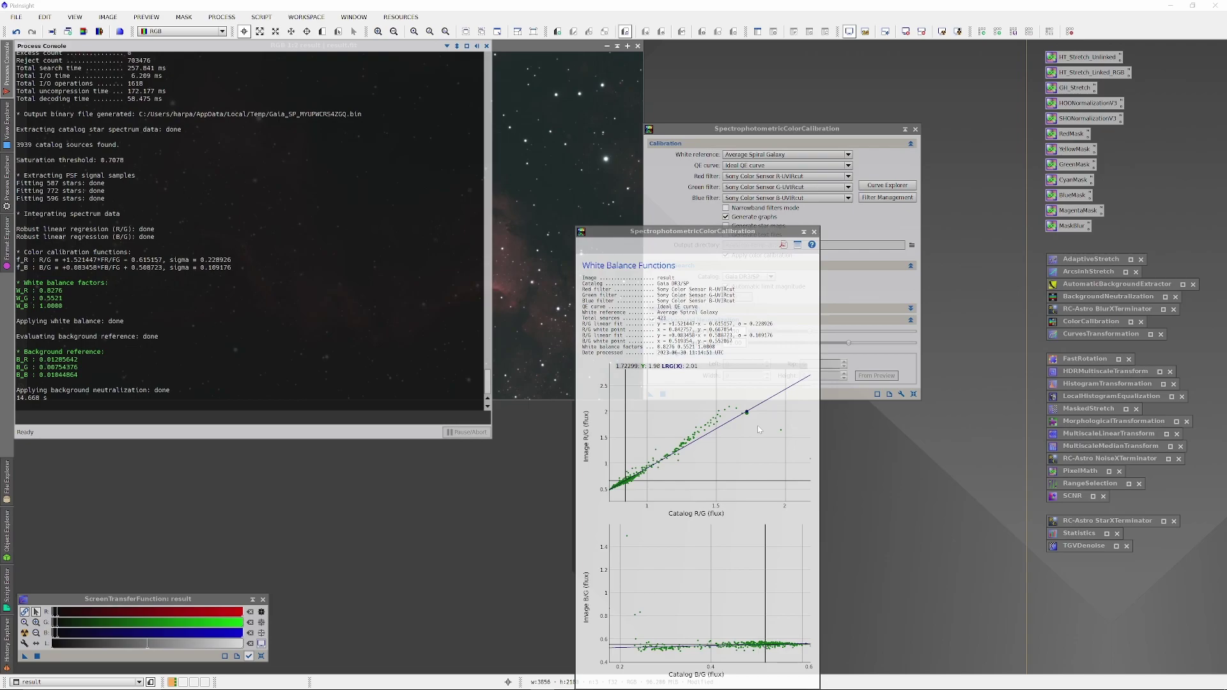
pyautogui.click(813, 231)
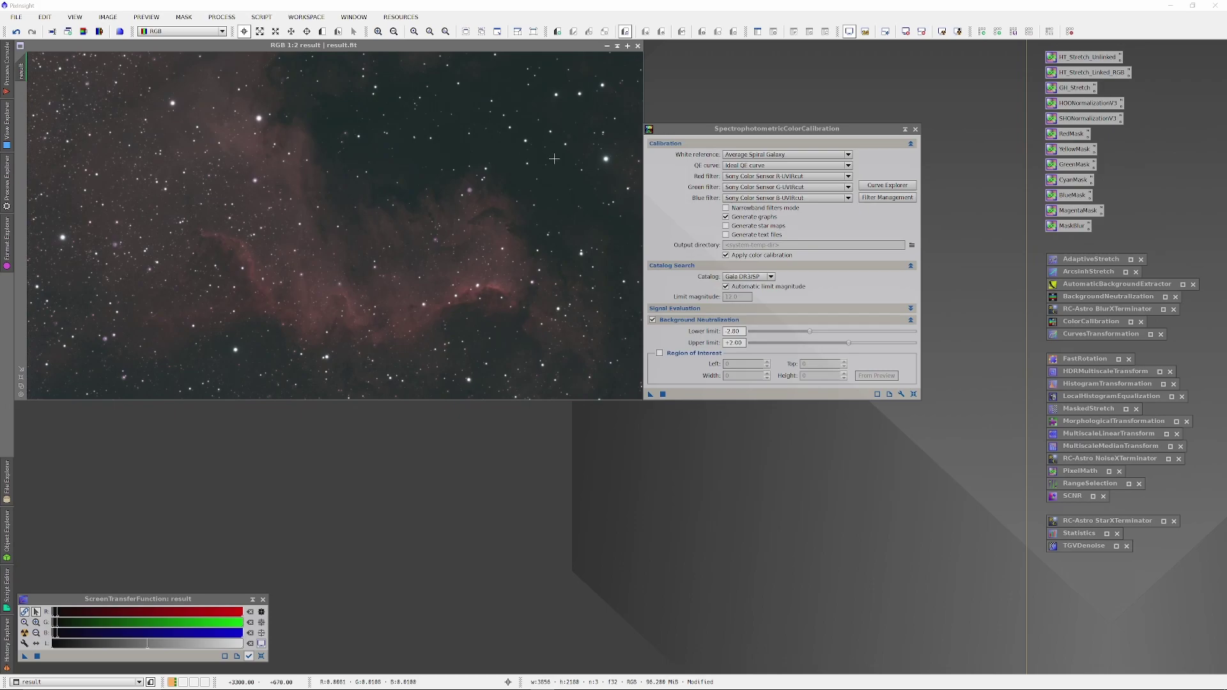
# - Zoom on a bright star and remove the green cast with SCNR, checking the star's values
pyautogui.scroll(2, 554, 159)
pyautogui.scroll(2, 487, 173)
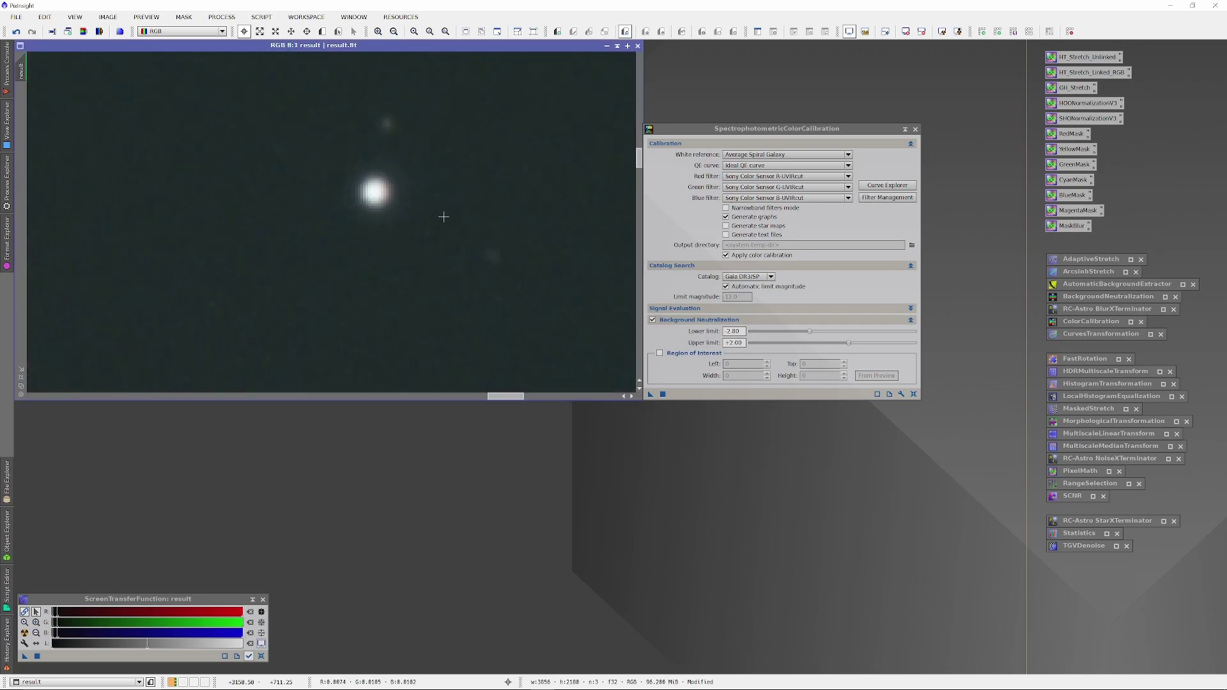
pyautogui.moveTo(216, 145); pyautogui.dragTo(375, 189)
pyautogui.moveTo(639, 161); pyautogui.dragTo(639, 145)
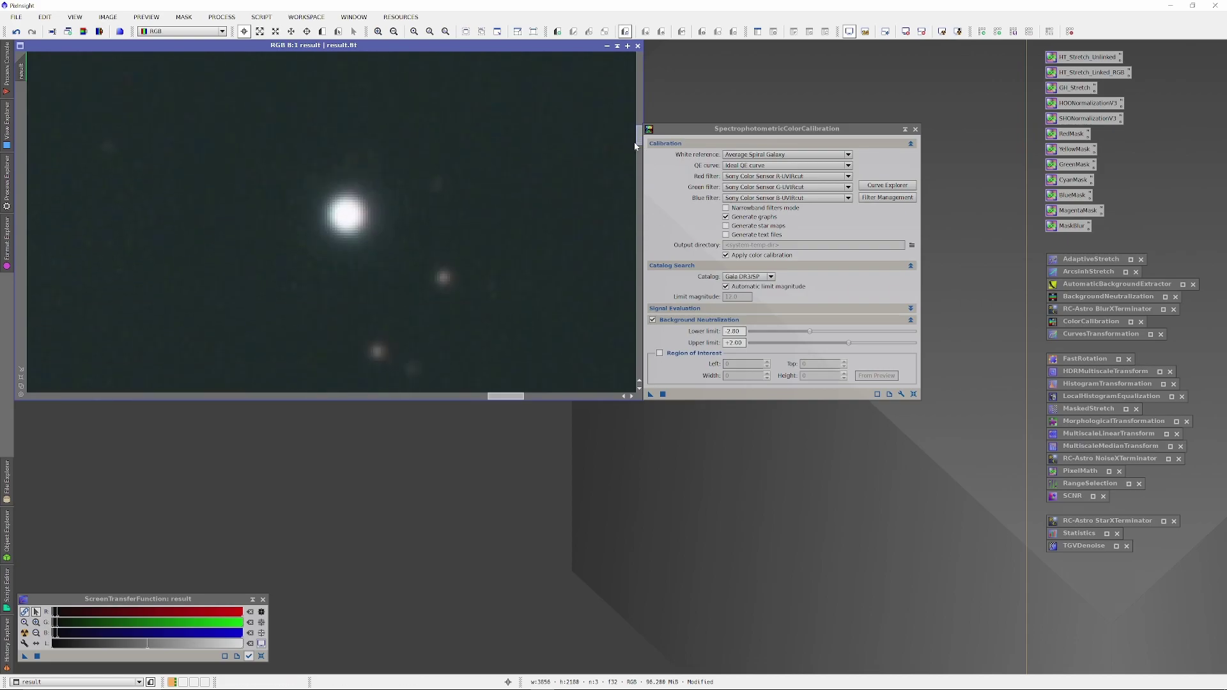
pyautogui.moveTo(351, 211); pyautogui.dragTo(351, 211)
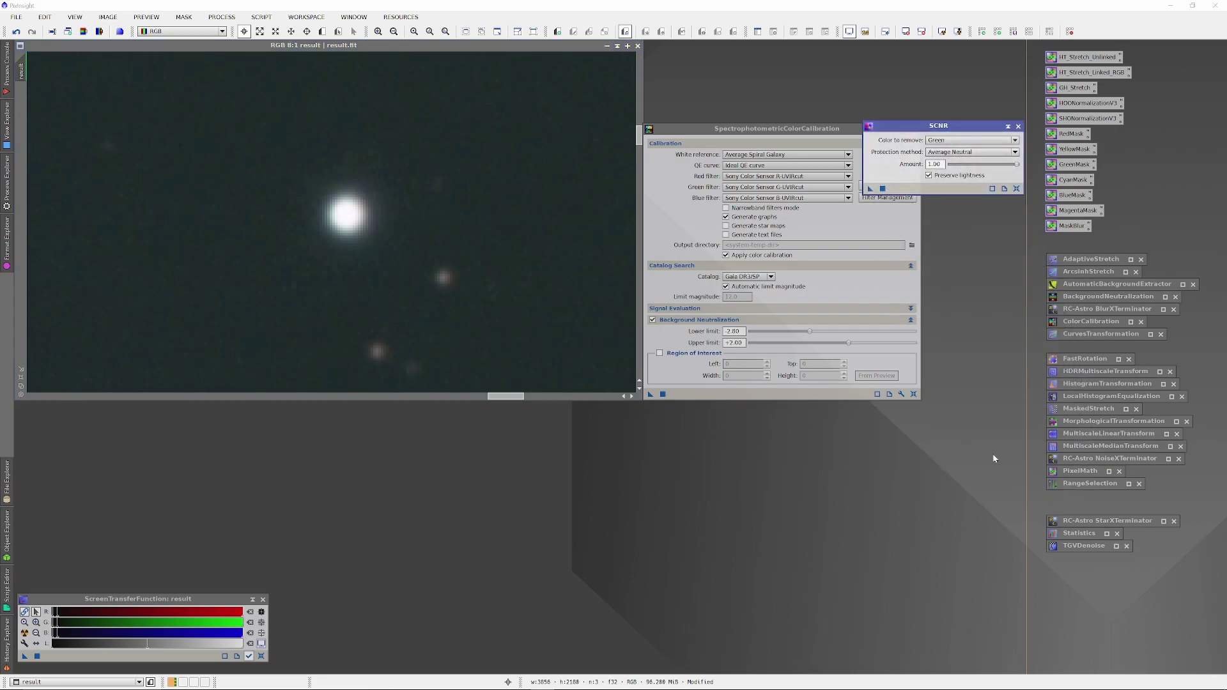
pyautogui.moveTo(869, 189); pyautogui.dragTo(525, 228)
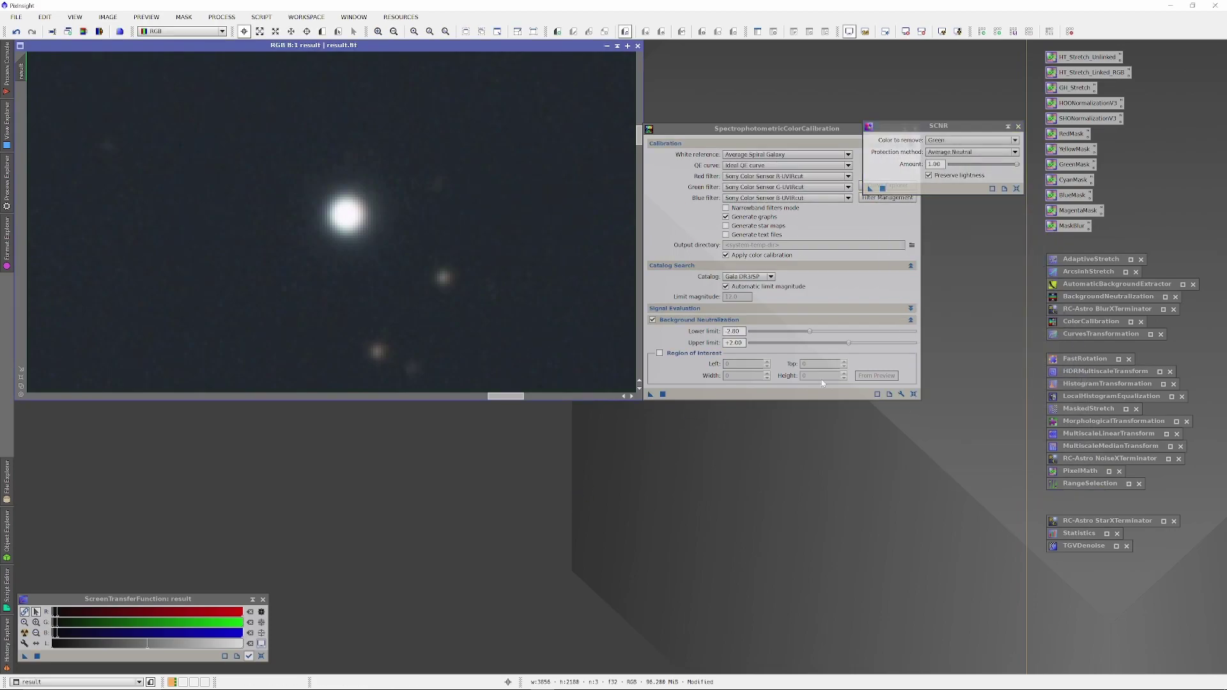
pyautogui.moveTo(346, 215); pyautogui.dragTo(347, 214)
pyautogui.click(1007, 126)
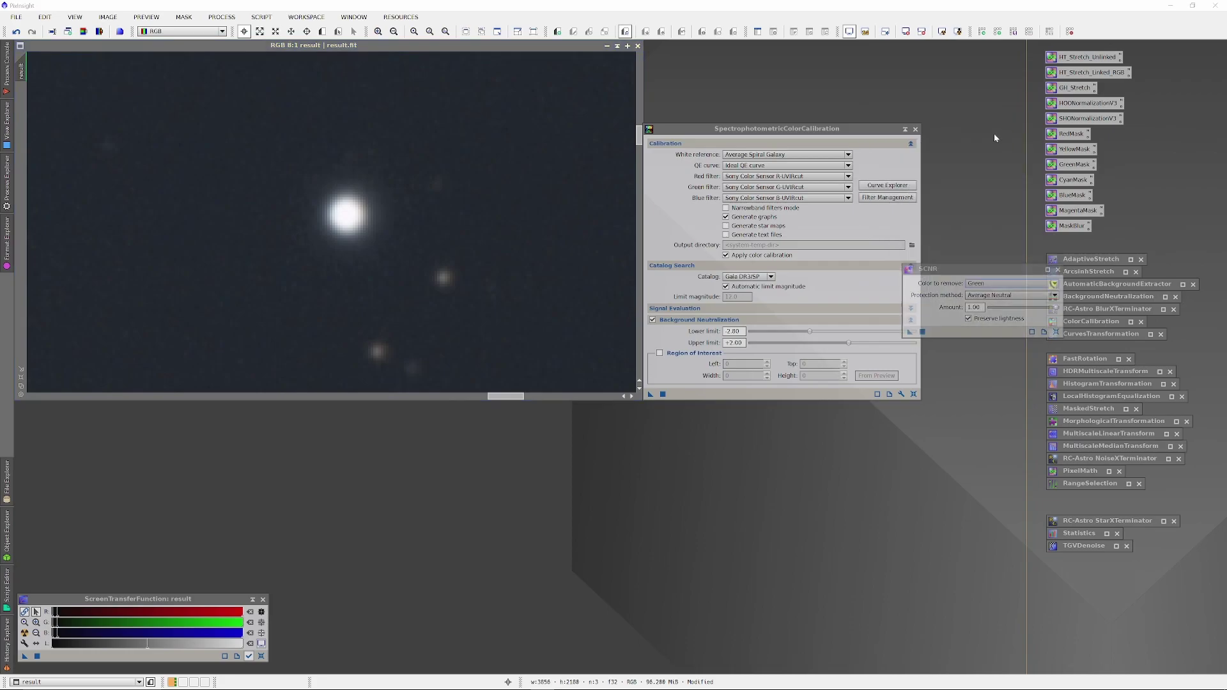
# - Iconize SpectrophotometricColorCalibration and place its icon between SCNR and StarXTerminator
pyautogui.click(904, 129)
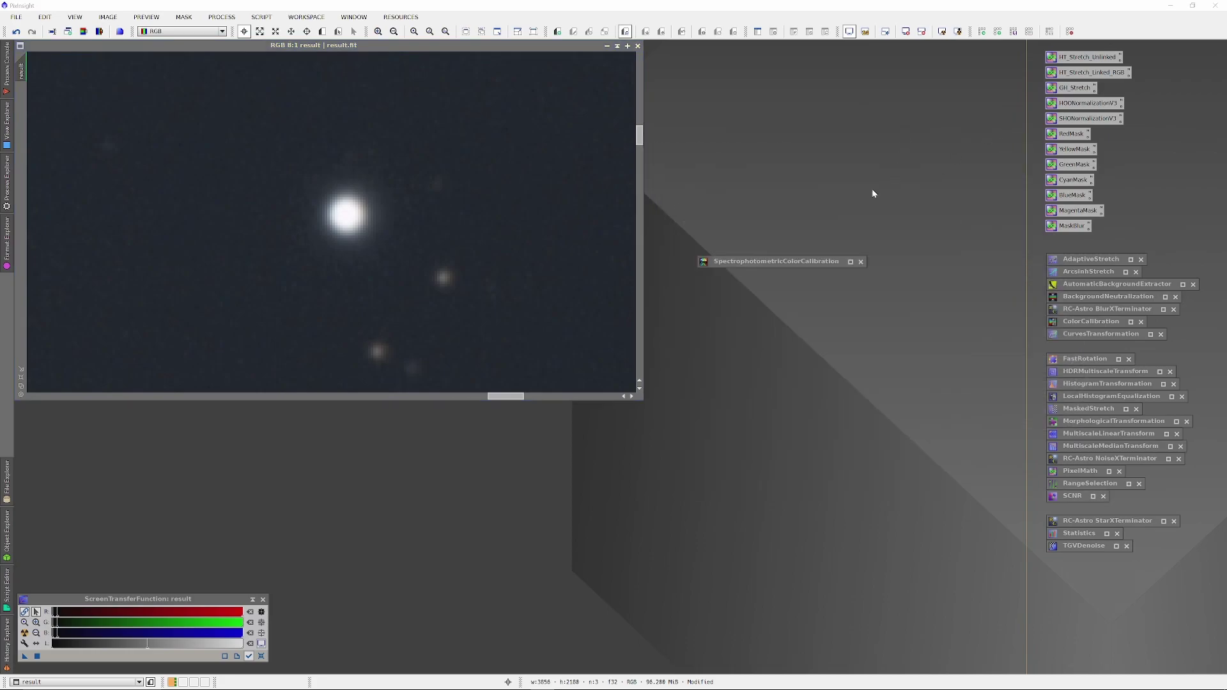
pyautogui.moveTo(759, 264); pyautogui.dragTo(1106, 509)
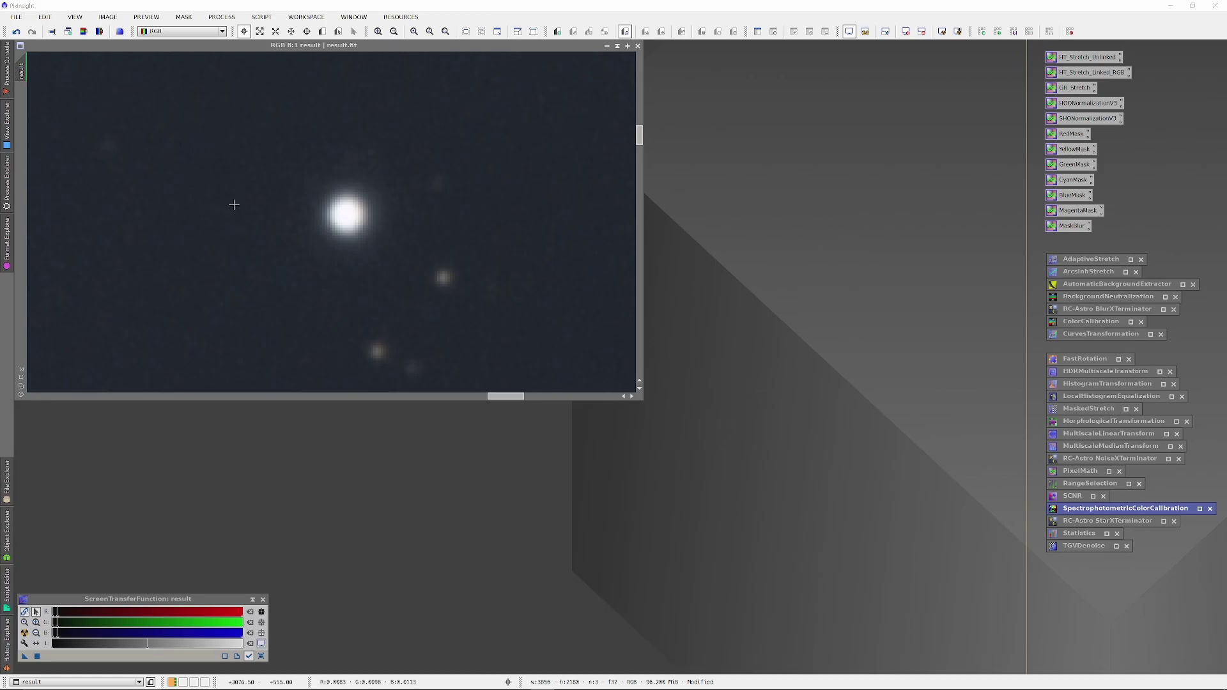
pyautogui.scroll(1, 239, 220)
pyautogui.scroll(-15, 247, 225)
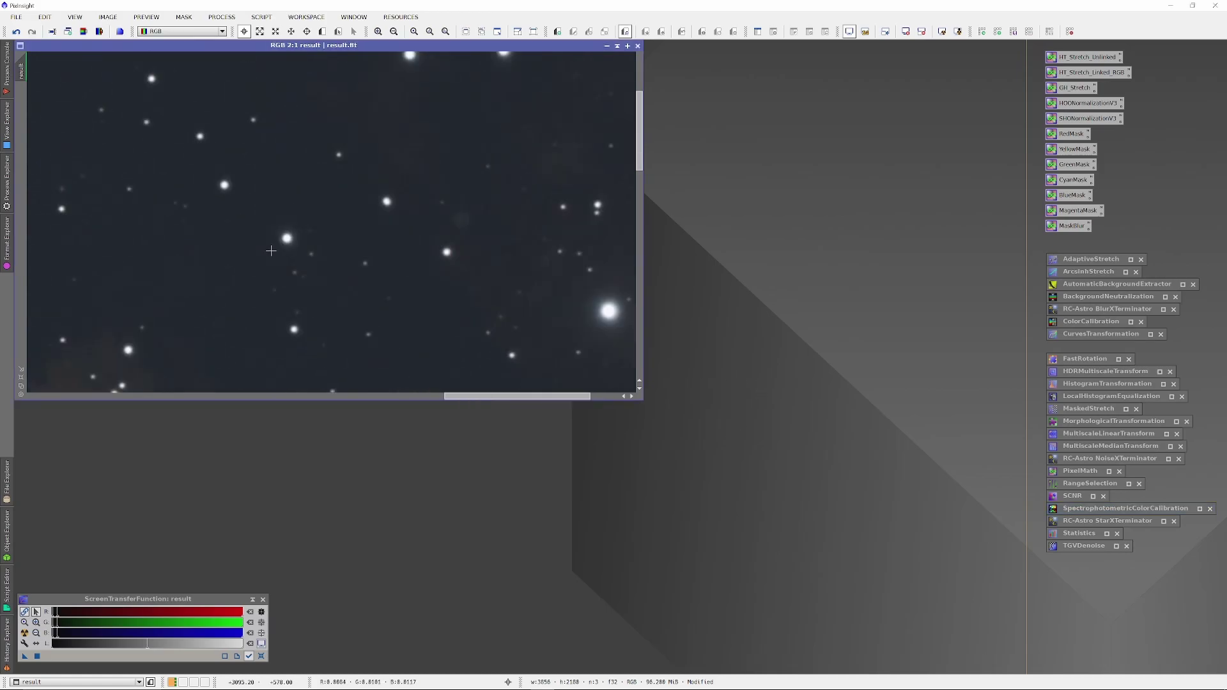
pyautogui.scroll(6, 271, 251)
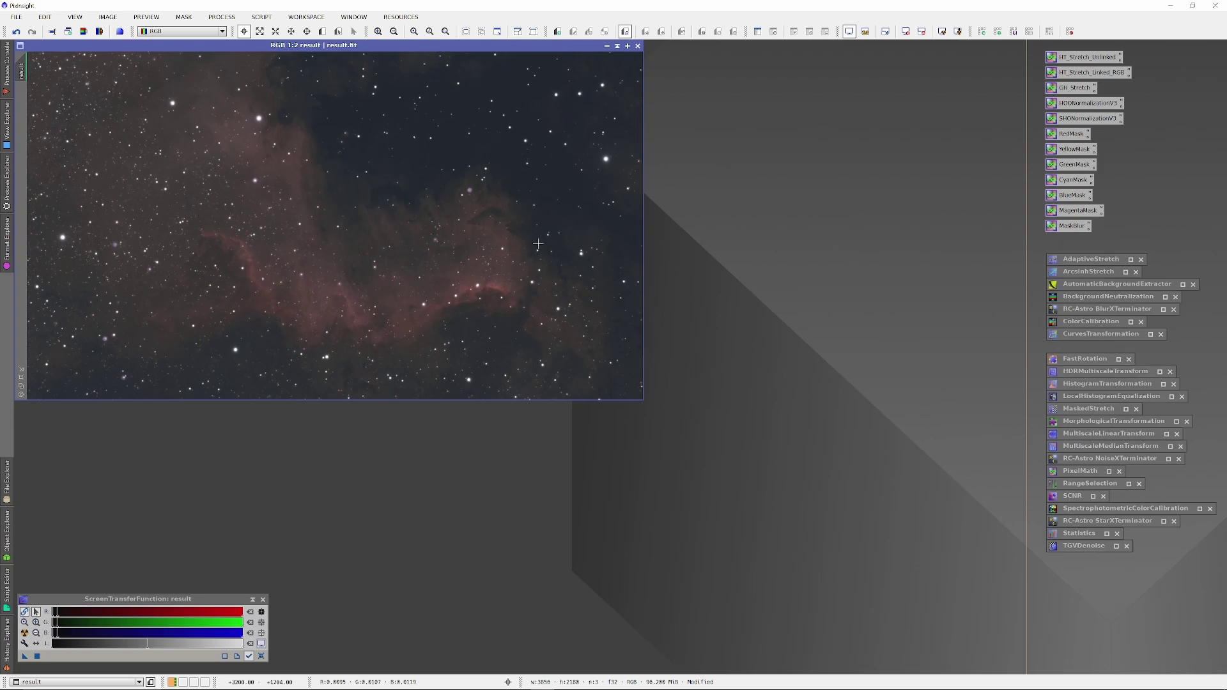
pyautogui.click(8, 184)
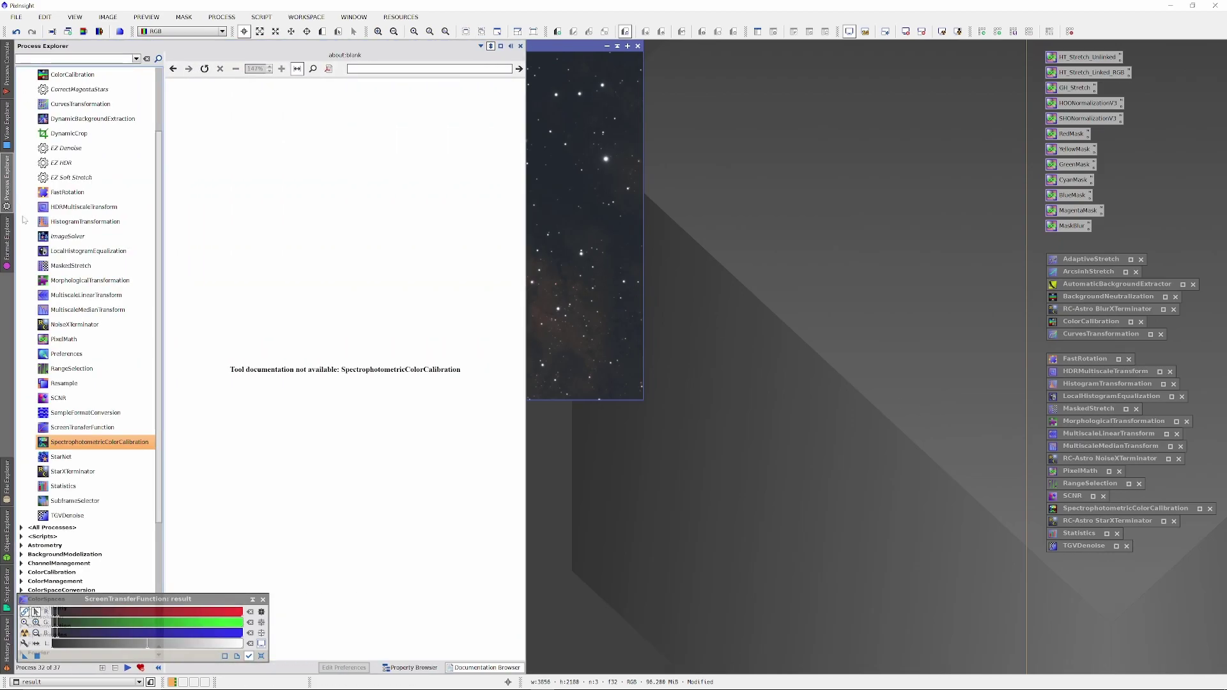
# - Run StarXTerminator on result to separate the stars into result_stars
pyautogui.doubleClick(87, 473)
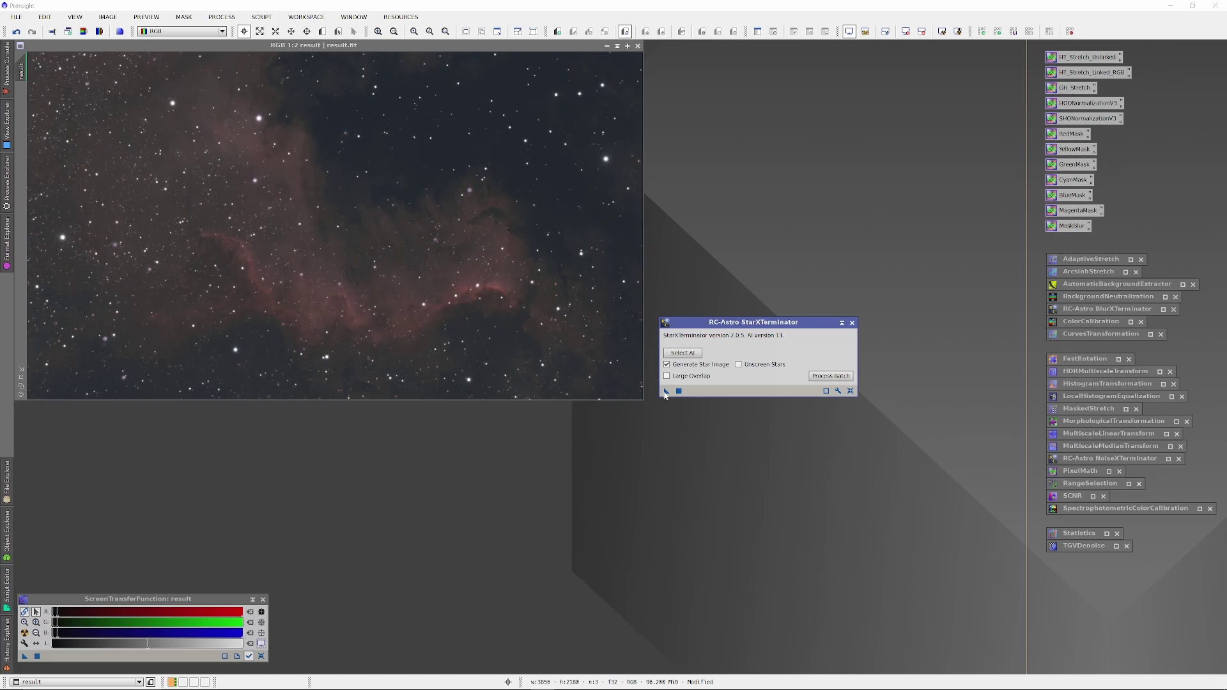
pyautogui.click(683, 353)
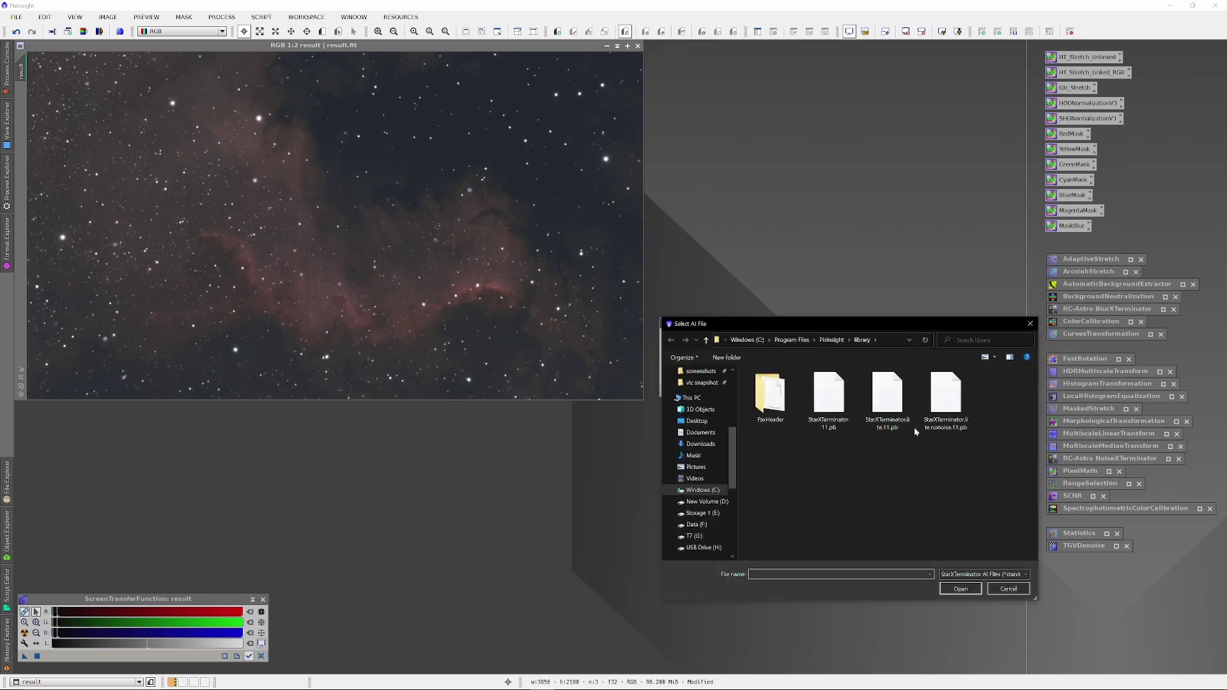
pyautogui.click(1030, 324)
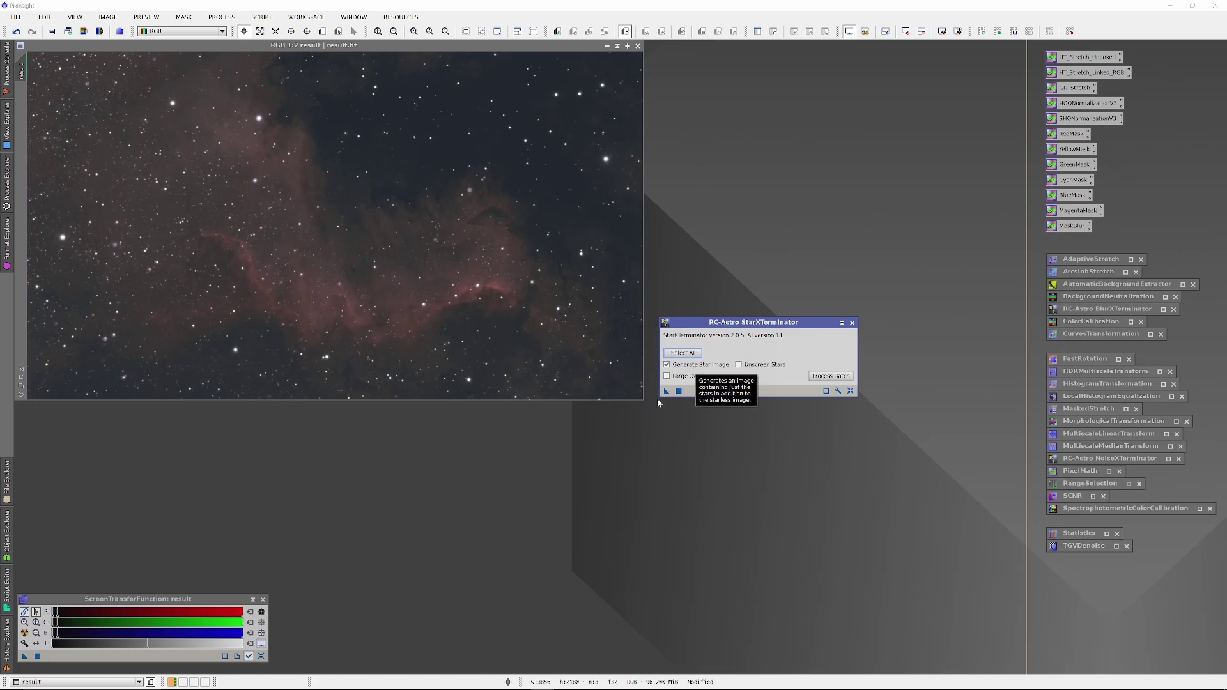
pyautogui.moveTo(666, 394); pyautogui.dragTo(610, 383)
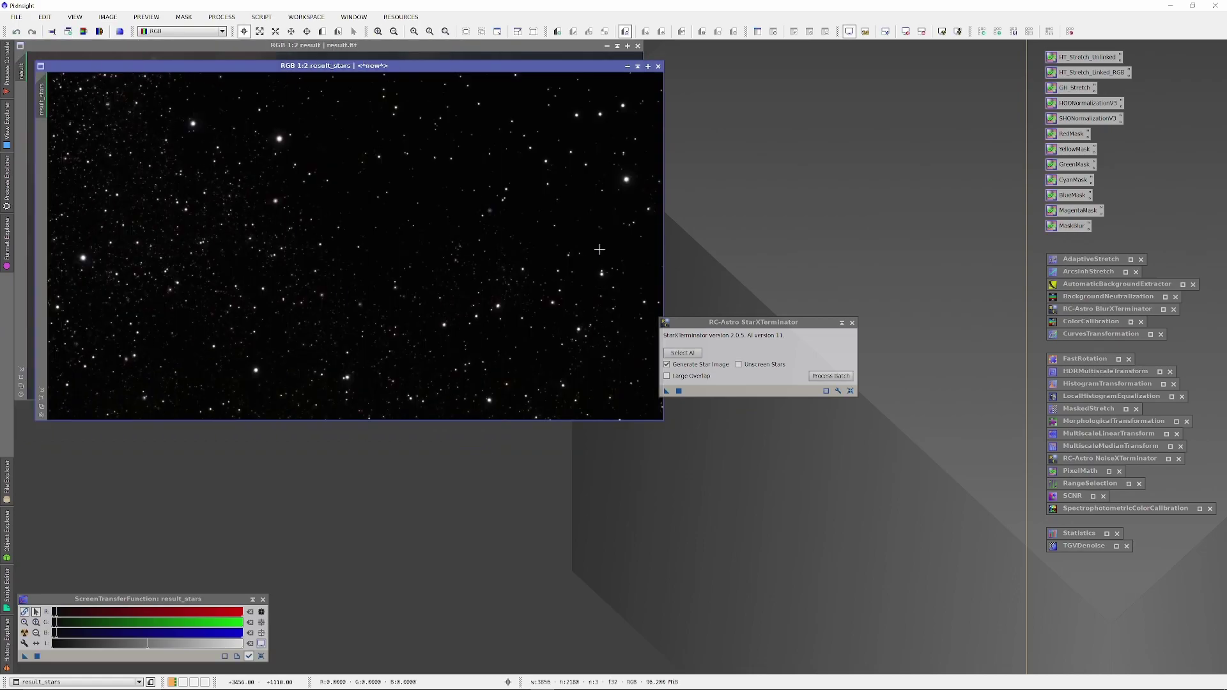
# - Move result_stars aside to reveal the starless nebula and iconize StarXTerminator
pyautogui.moveTo(420, 72); pyautogui.dragTo(792, 169)
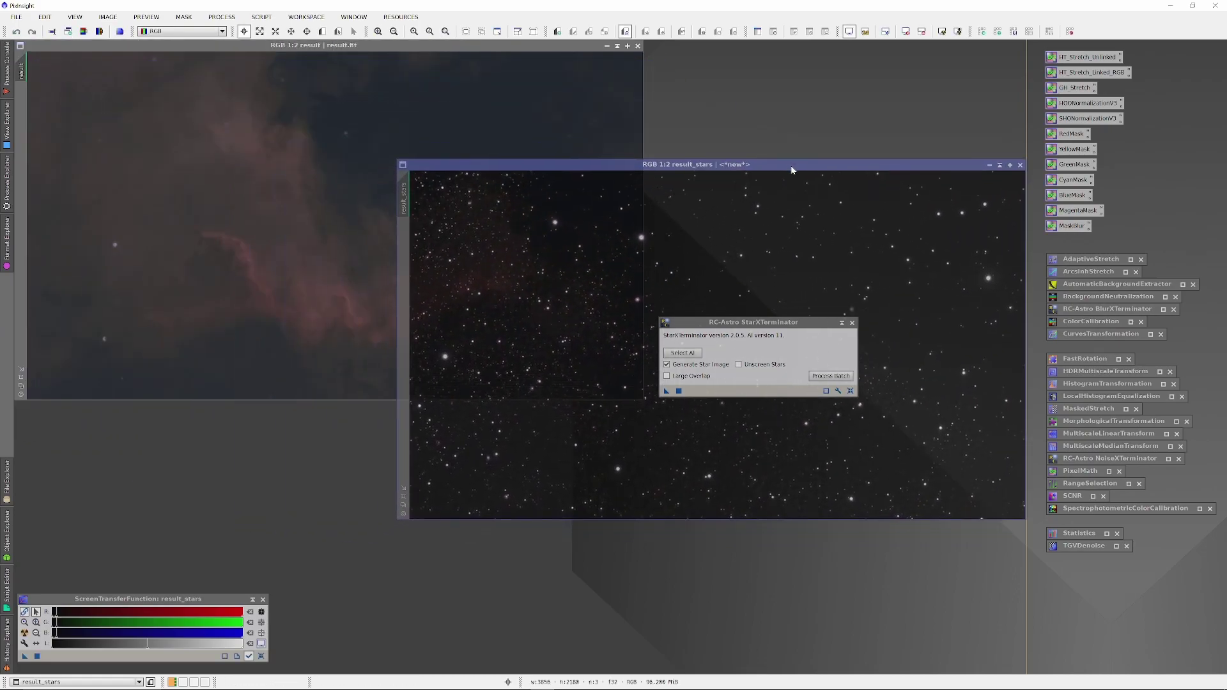
pyautogui.click(840, 323)
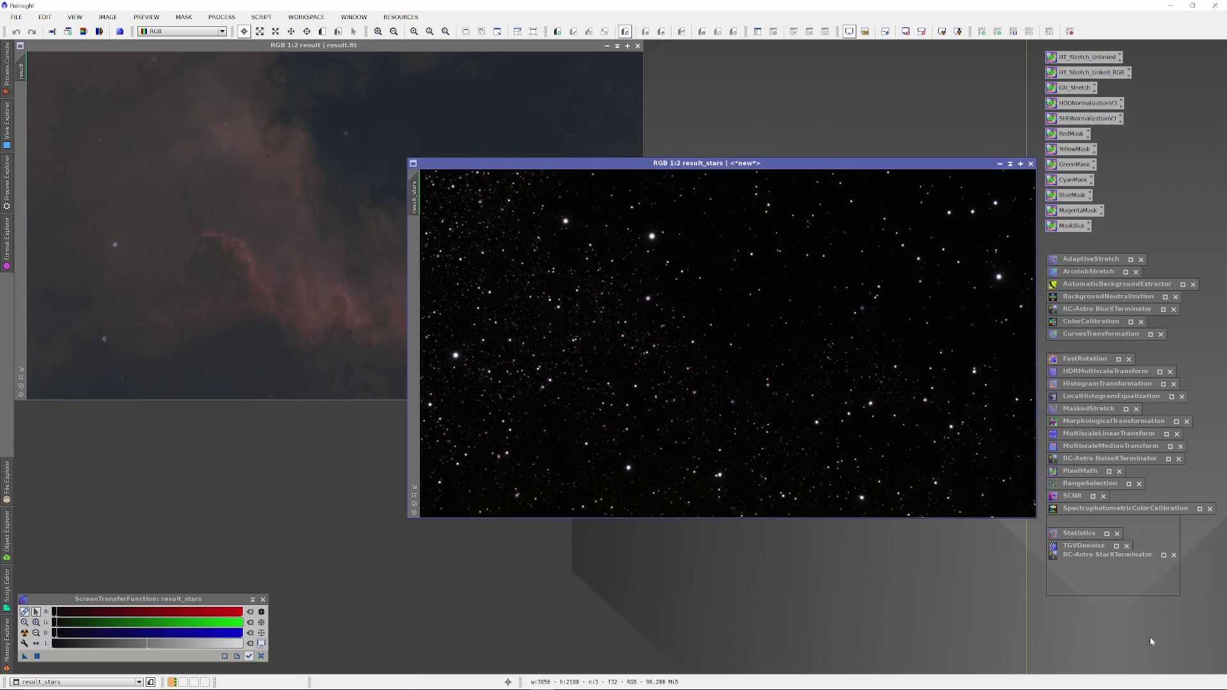
pyautogui.click(1108, 509)
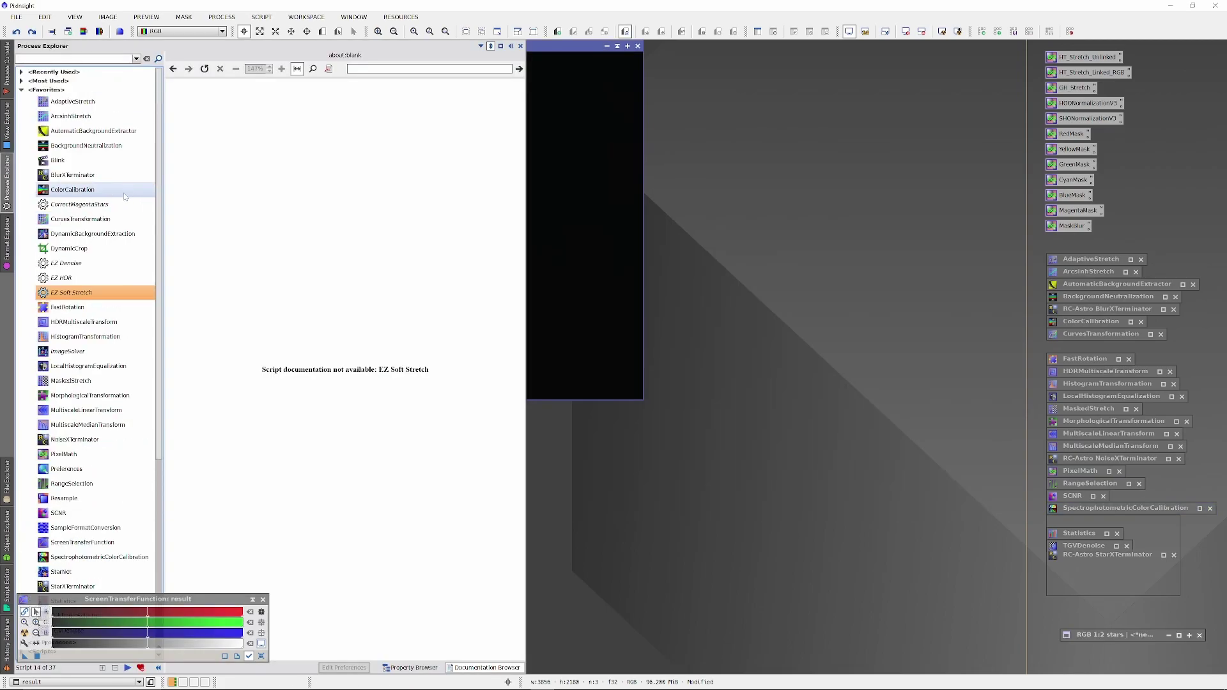
# - Auto-stretch the starless result and apply BlurXTerminator with Sharpen Nonstellar 0.90, Luminance Only
pyautogui.click(82, 176)
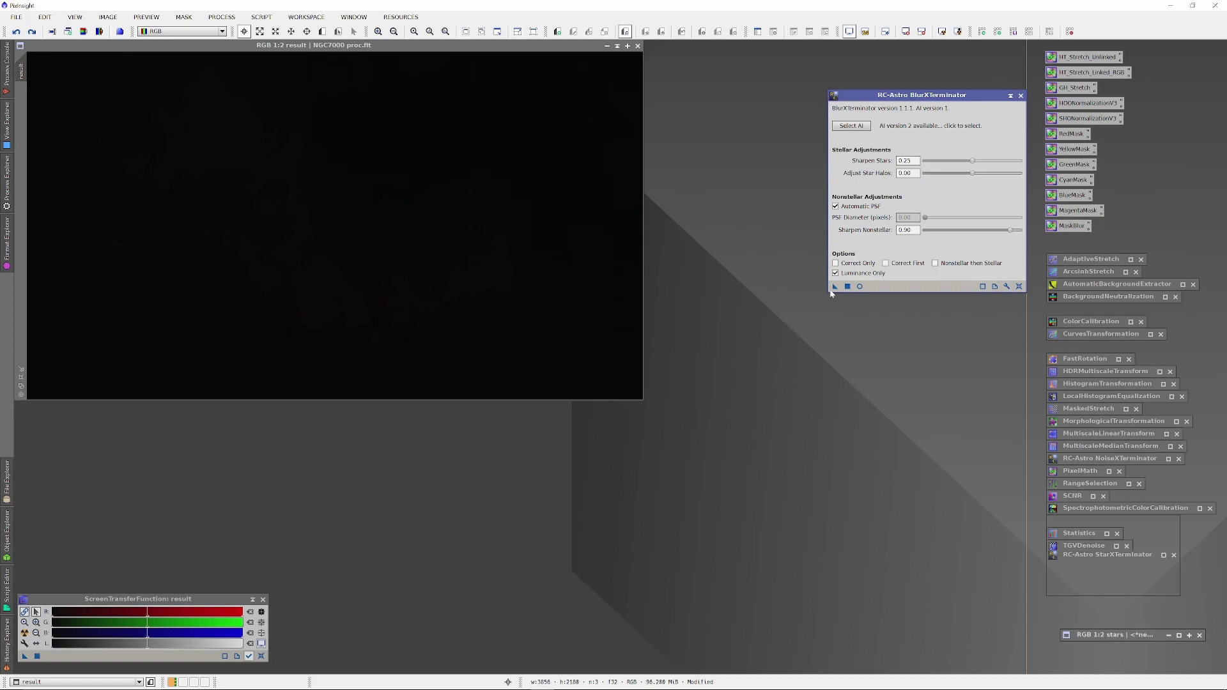
pyautogui.click(24, 633)
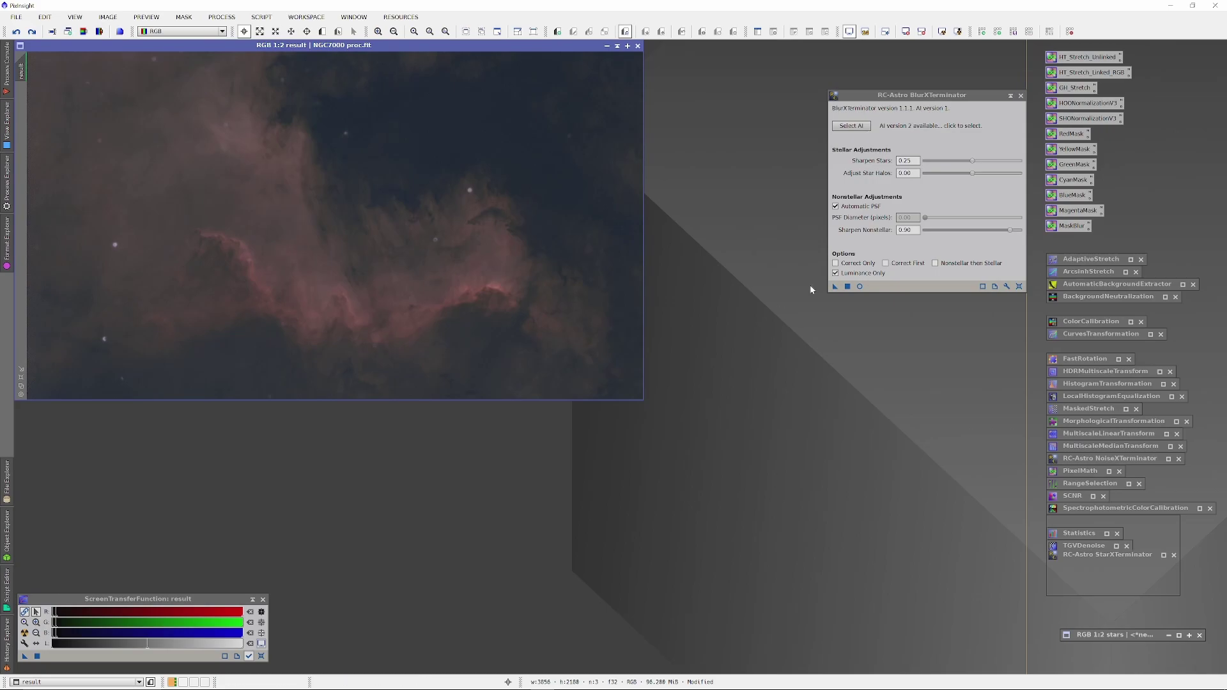
pyautogui.moveTo(836, 287); pyautogui.dragTo(624, 306)
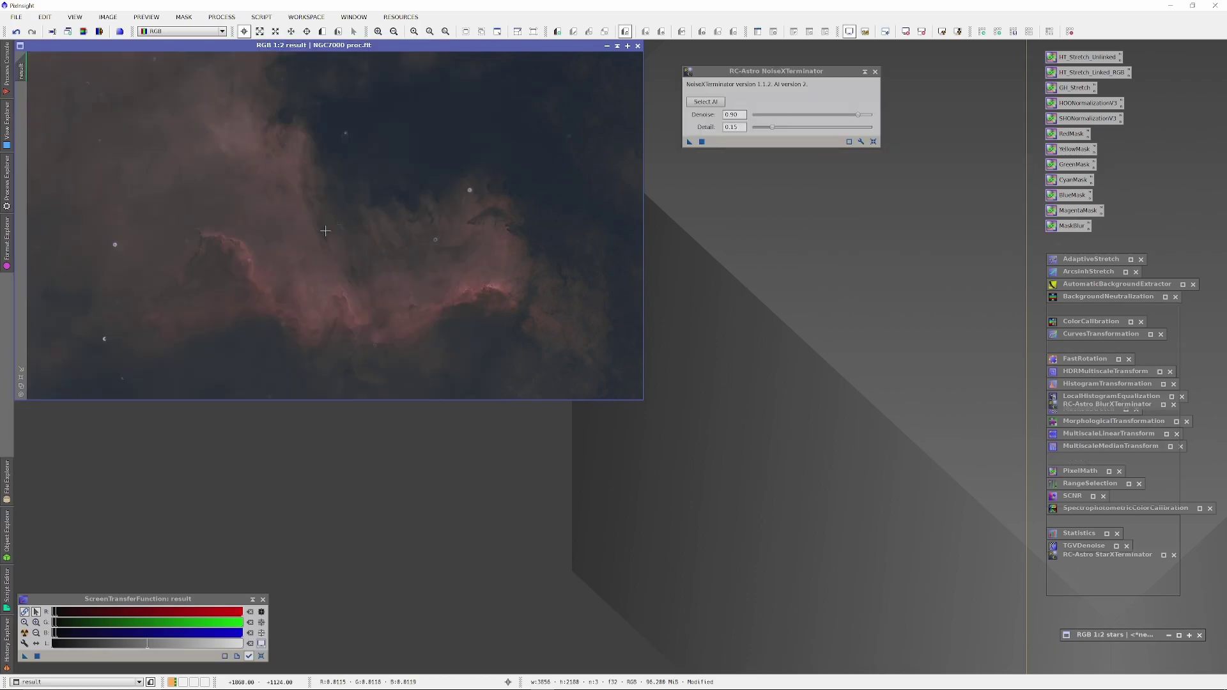
pyautogui.scroll(2, 328, 227)
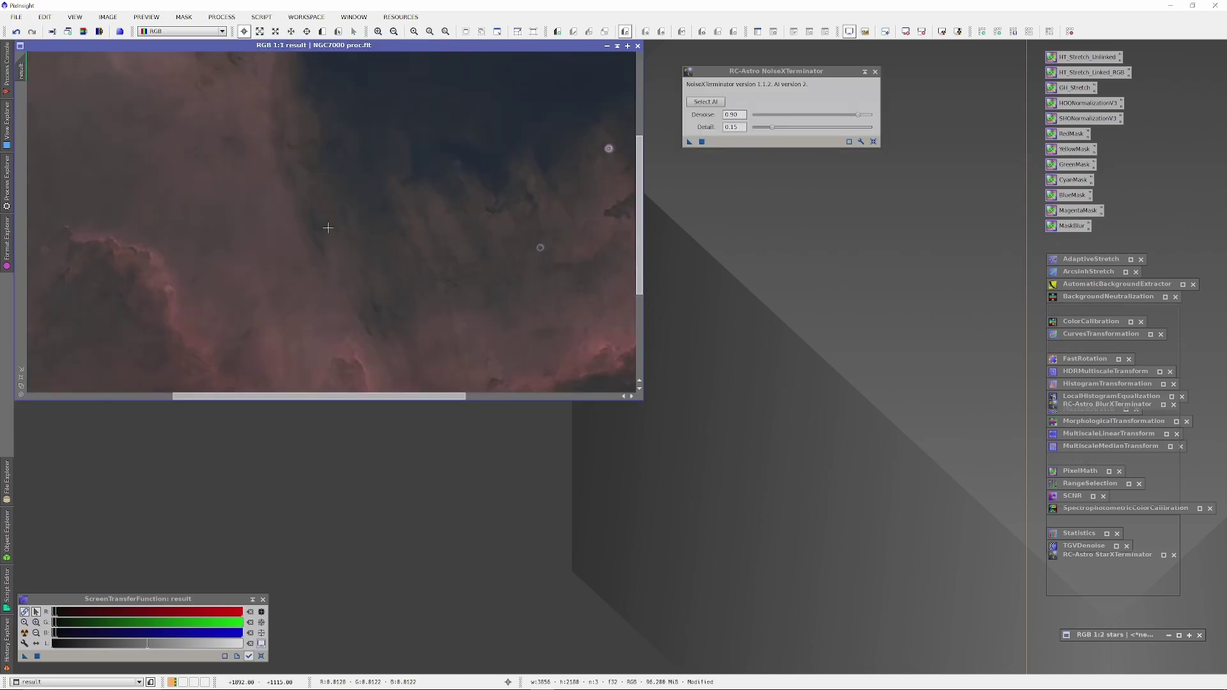
# - Compare before and after via Undo/Redo, keep the sharpened version, and reset the screen stretch
pyautogui.click(16, 36)
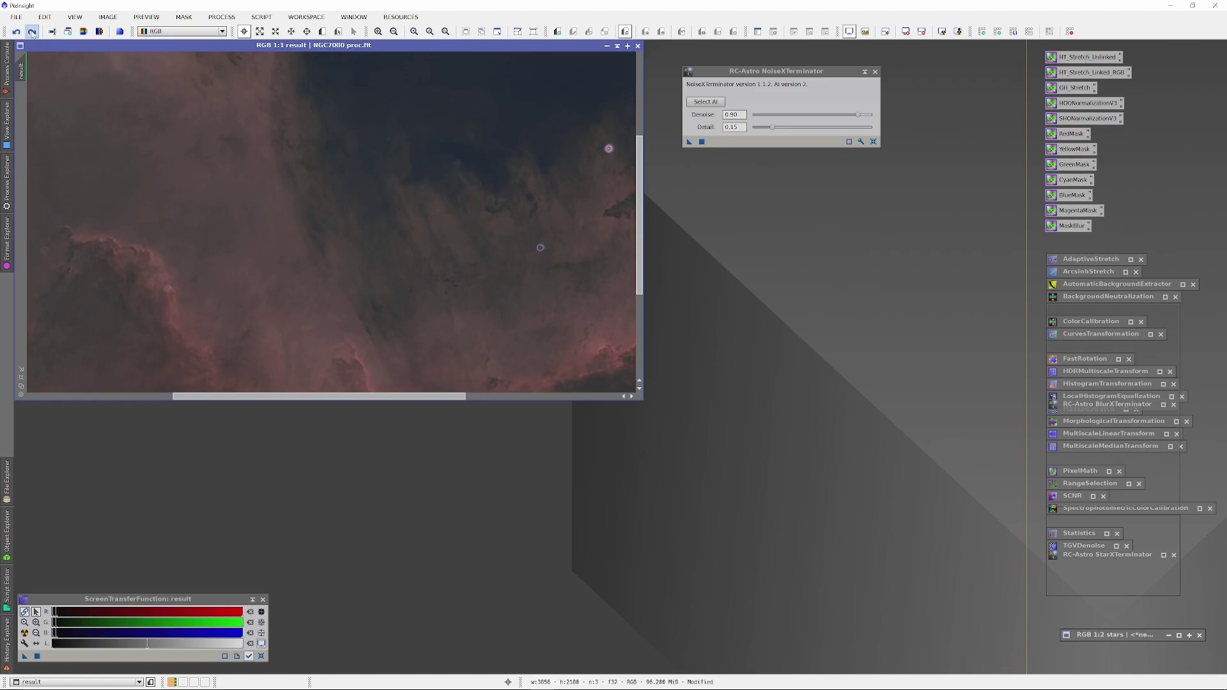
pyautogui.click(32, 32)
pyautogui.click(17, 33)
pyautogui.scroll(-1, 383, 283)
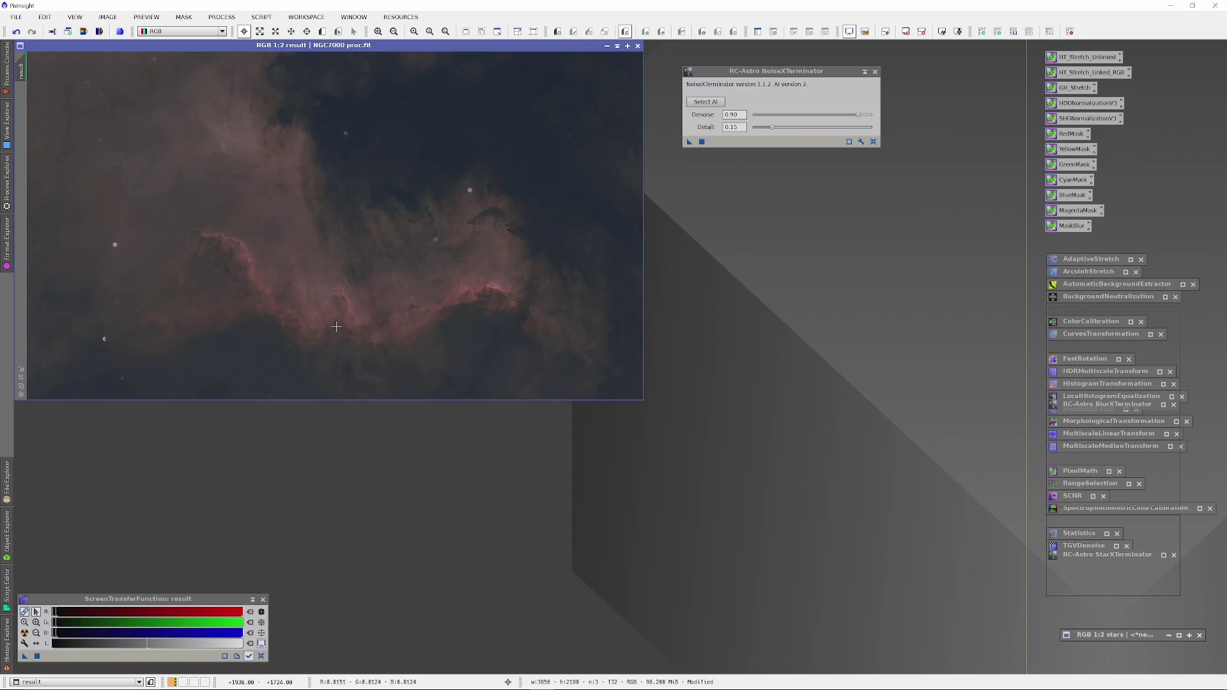
pyautogui.scroll(1, 558, 292)
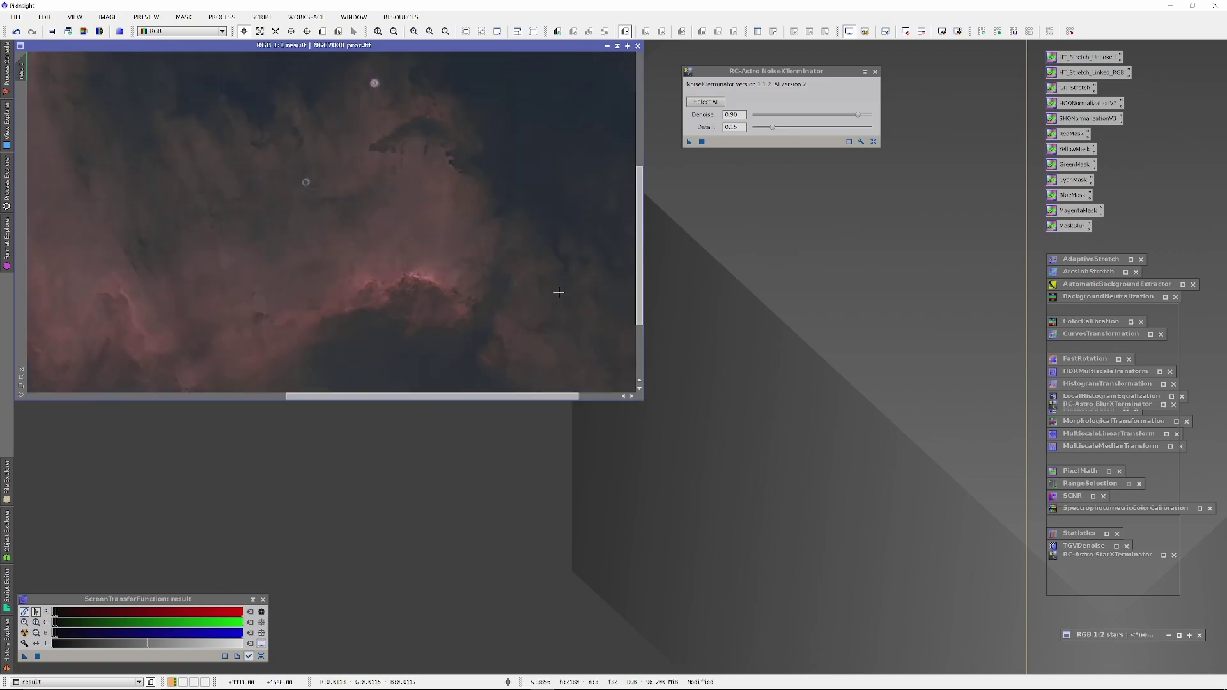
pyautogui.click(35, 32)
pyautogui.click(15, 31)
pyautogui.click(31, 32)
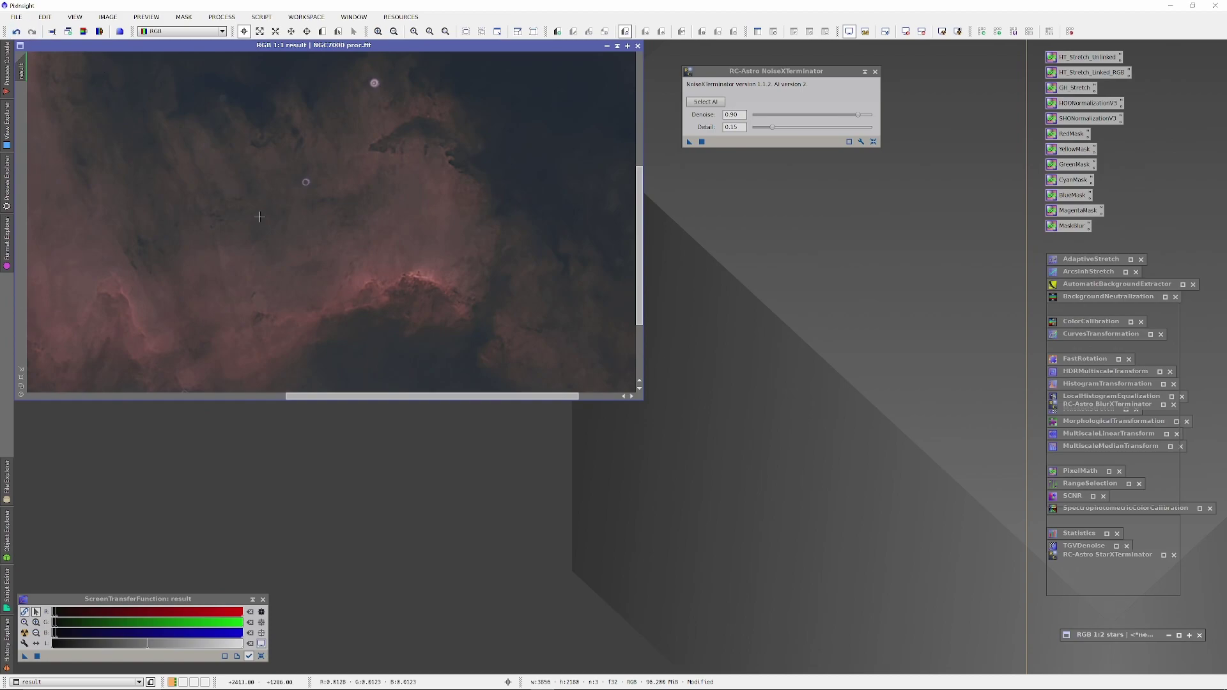
pyautogui.scroll(-1, 361, 249)
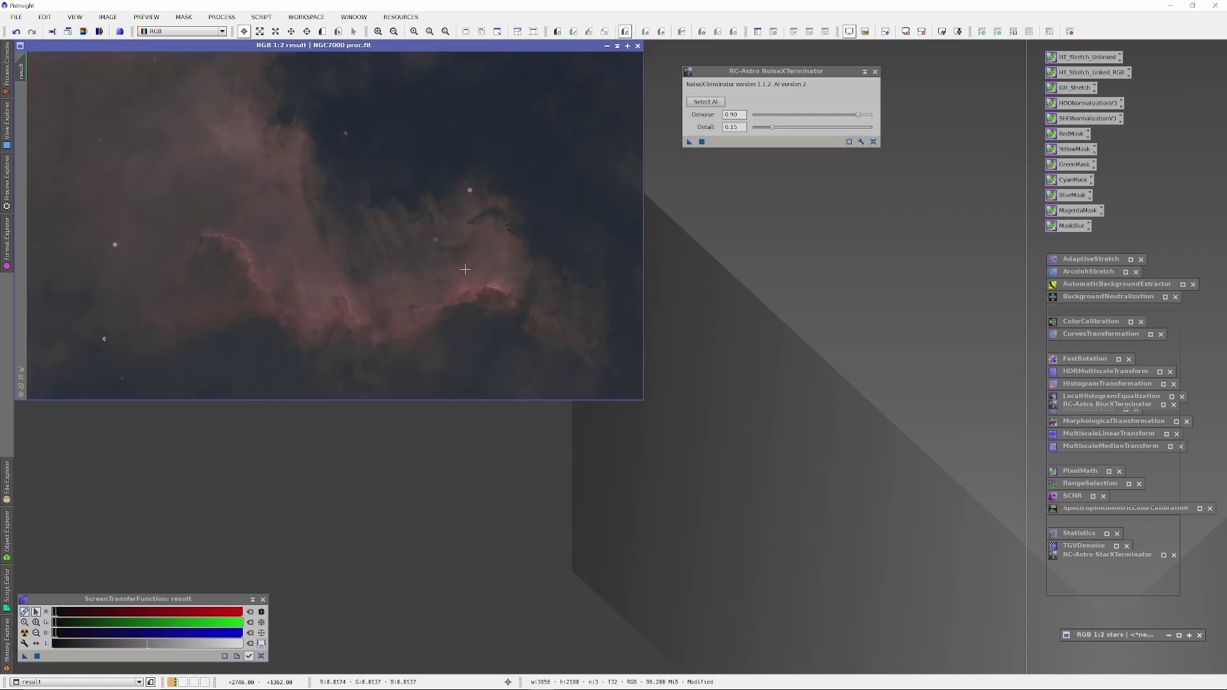
pyautogui.click(260, 655)
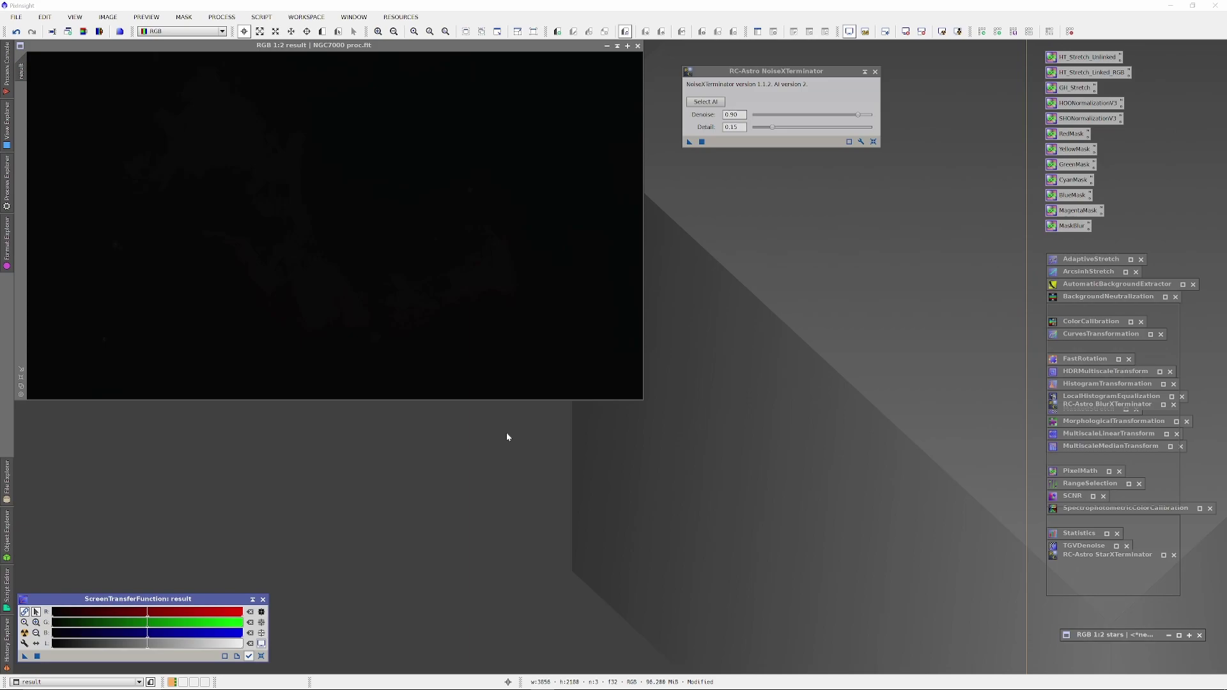
# - Stretch the nebula with EZ Soft Stretch and open a HistogramTransformation instance
pyautogui.moveTo(11, 184)
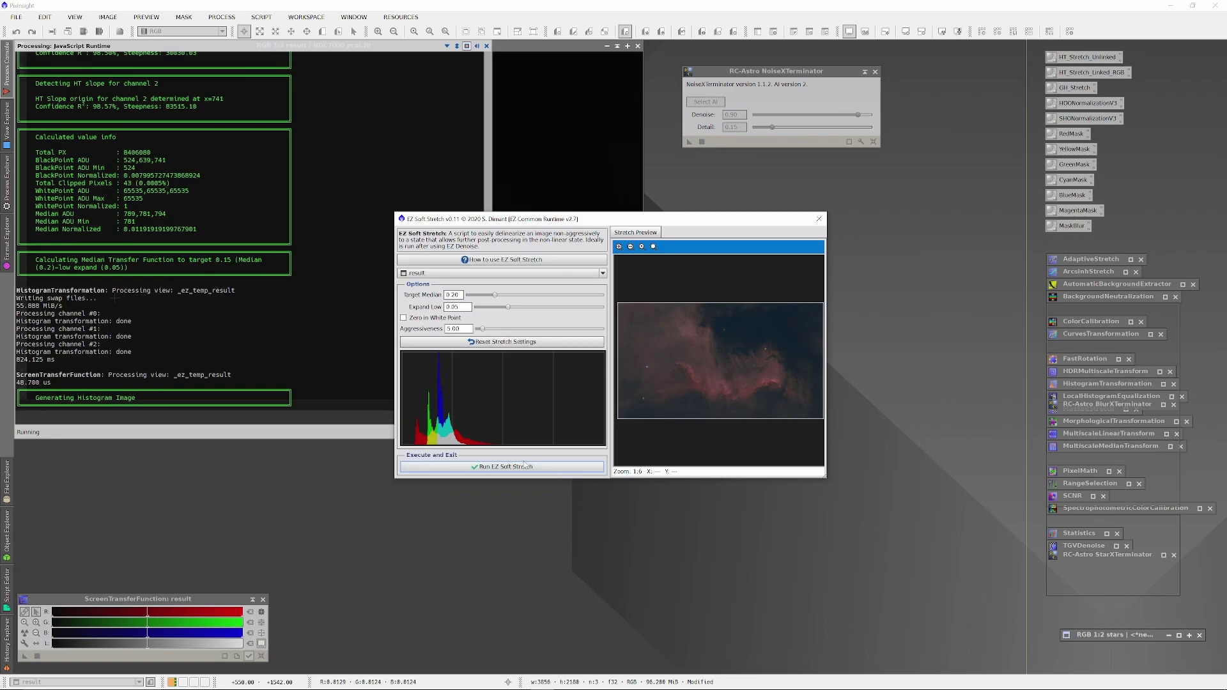
pyautogui.click(524, 466)
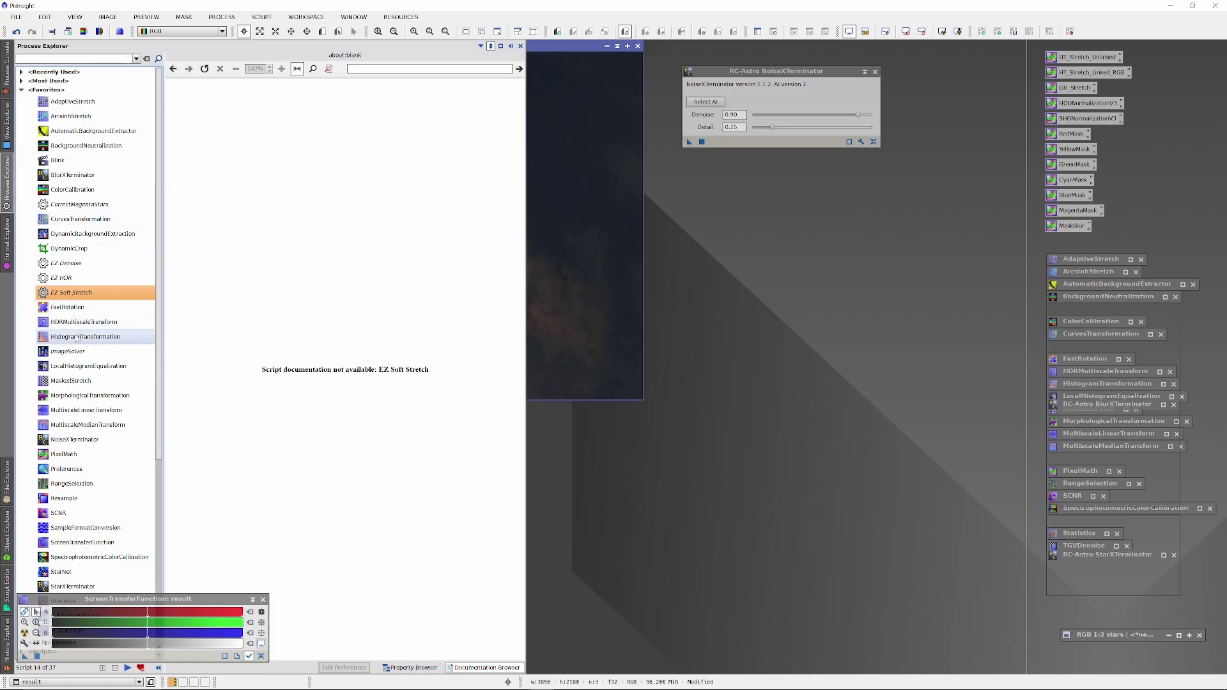
pyautogui.moveTo(76, 336); pyautogui.dragTo(76, 338)
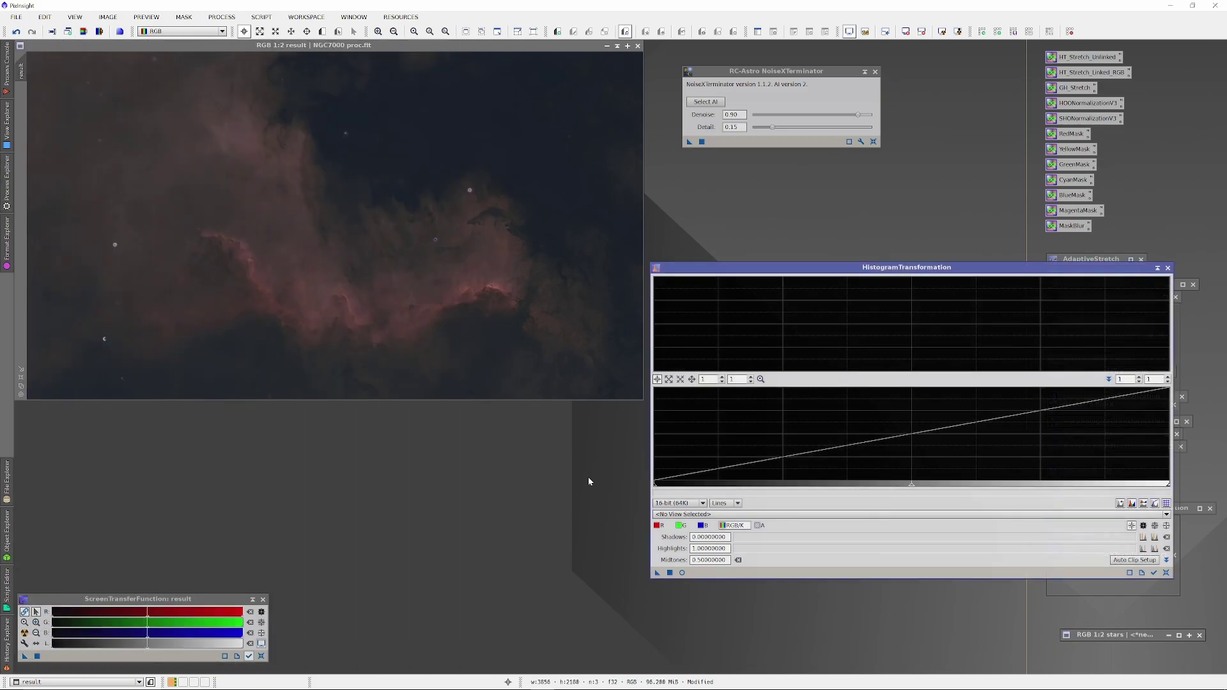
# - Set HistogramTransformation on result to shadows ≈0.048, midtones ≈0.317 with live preview, then close it
pyautogui.click(682, 573)
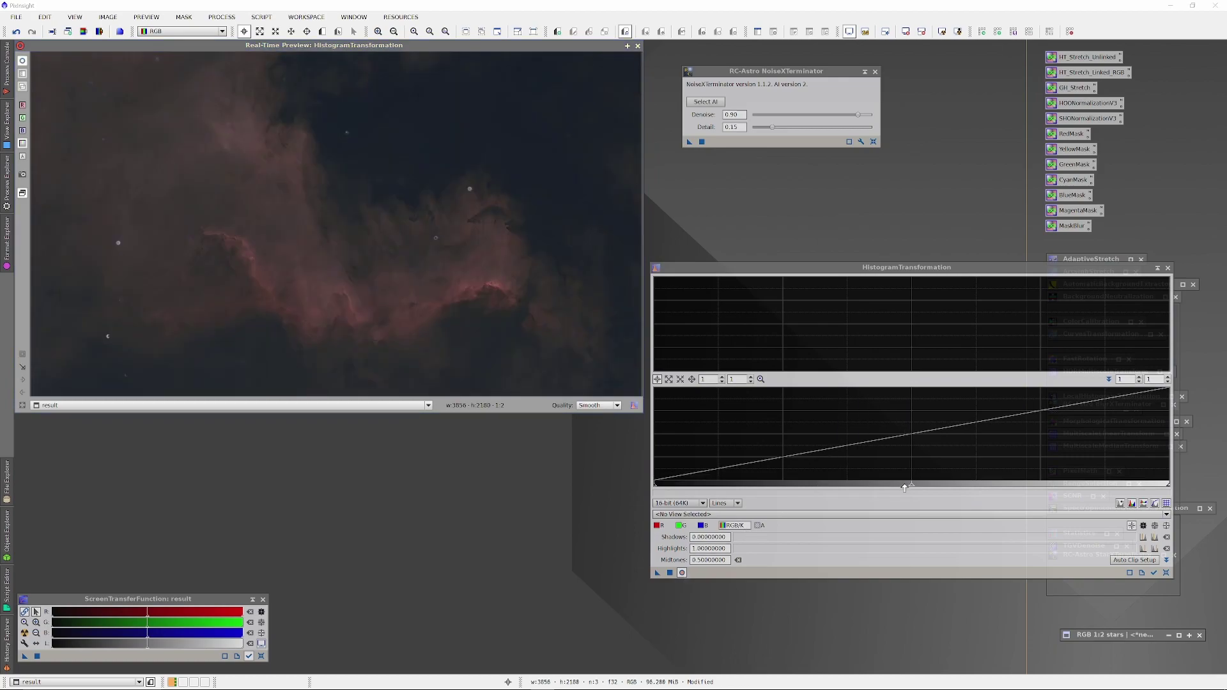
pyautogui.moveTo(911, 487); pyautogui.dragTo(859, 486)
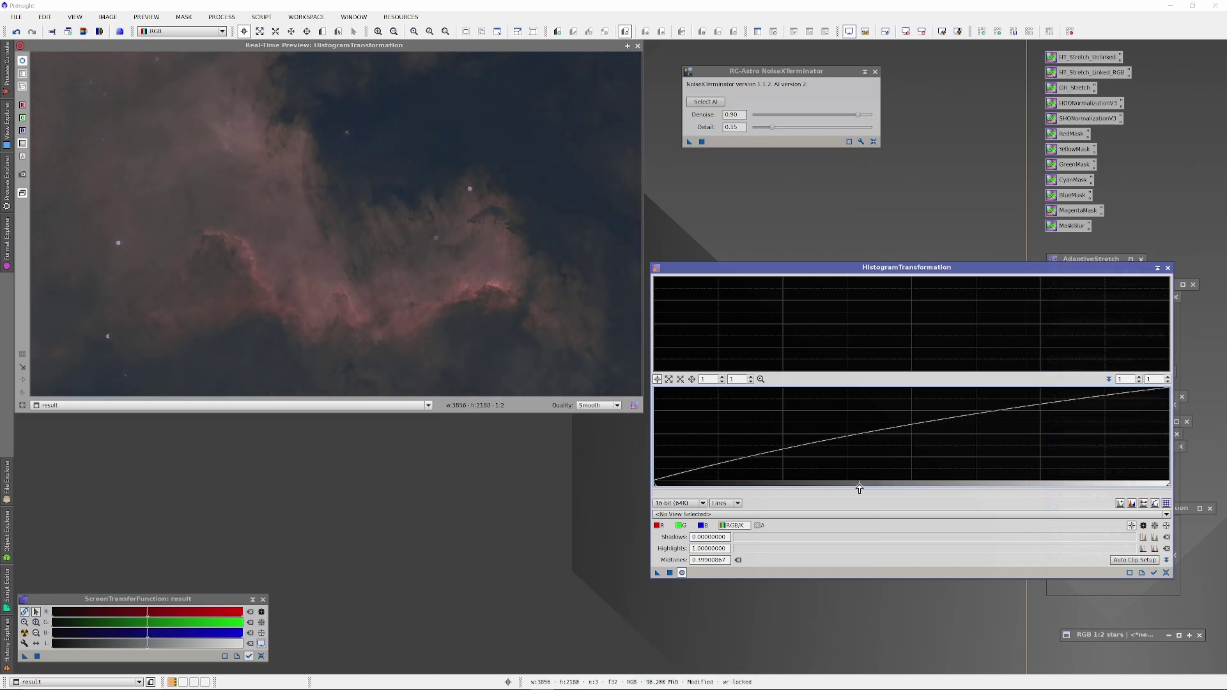
pyautogui.click(836, 514)
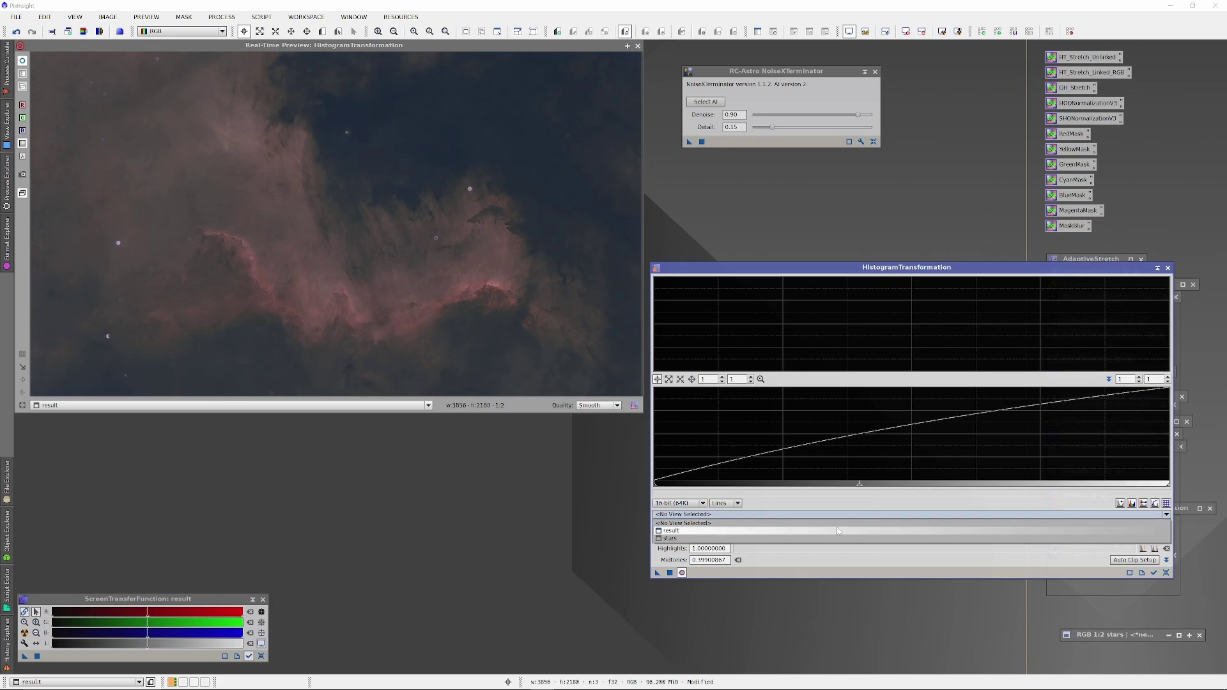
pyautogui.click(837, 528)
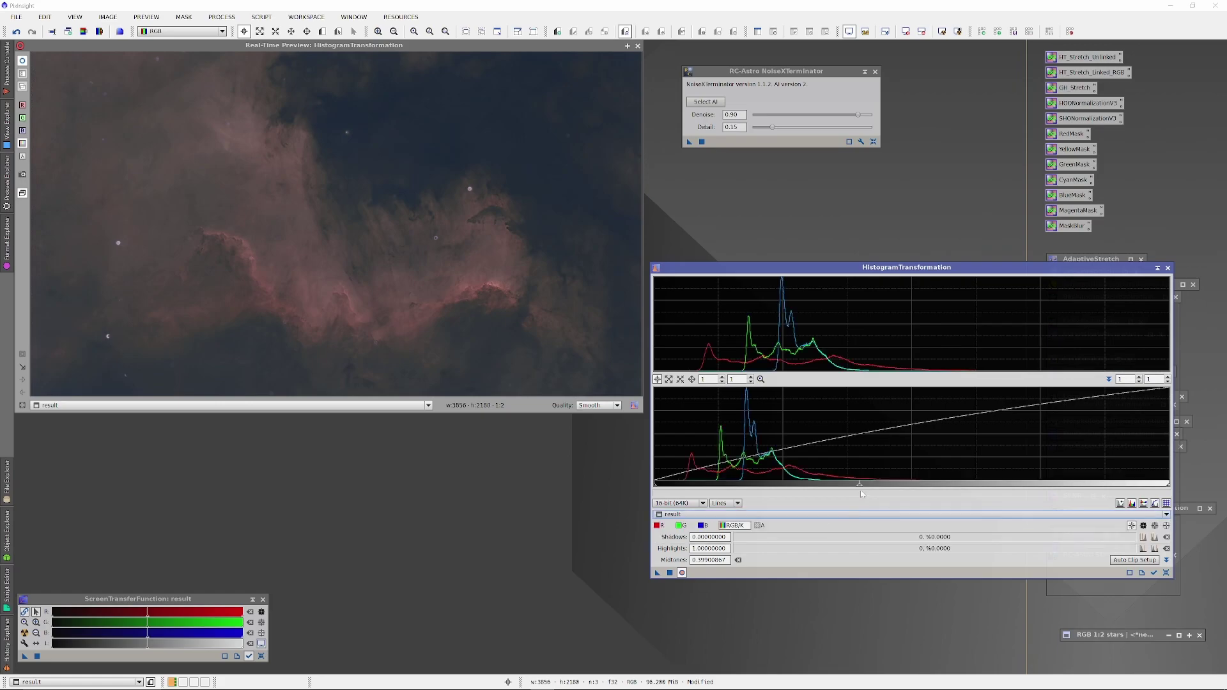
pyautogui.moveTo(860, 487)
pyautogui.mouseDown()
pyautogui.moveTo(923, 493)
pyautogui.moveTo(845, 496)
pyautogui.mouseUp()
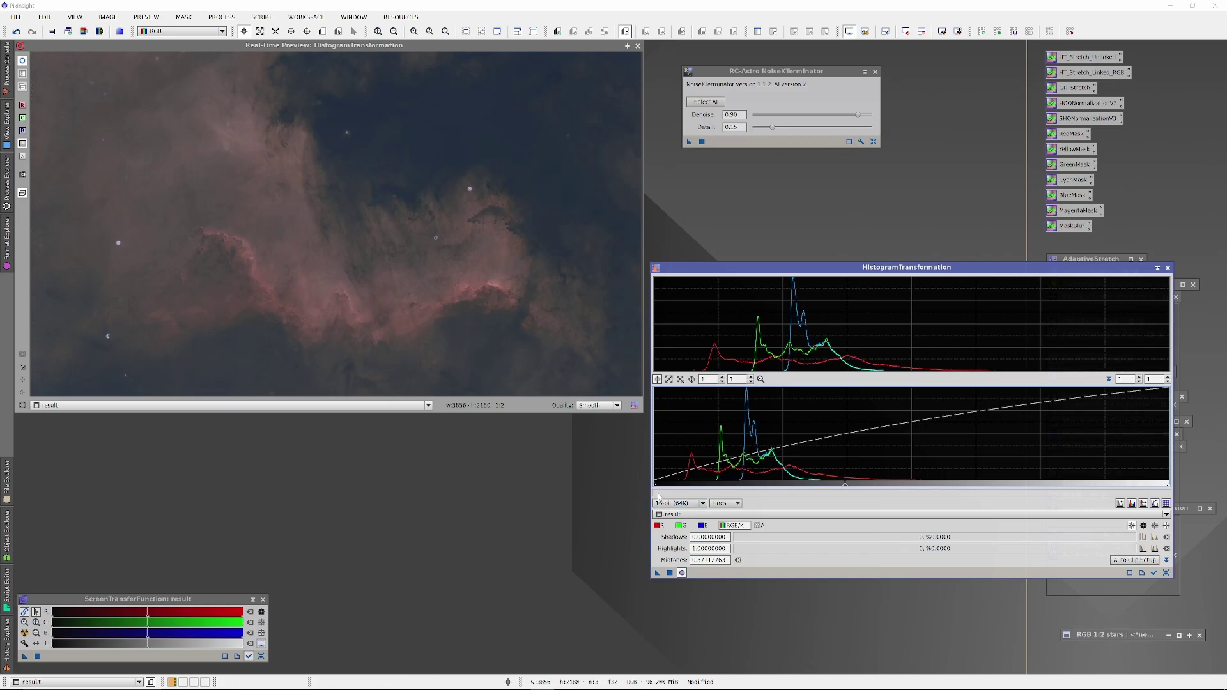
pyautogui.moveTo(654, 485); pyautogui.dragTo(675, 493)
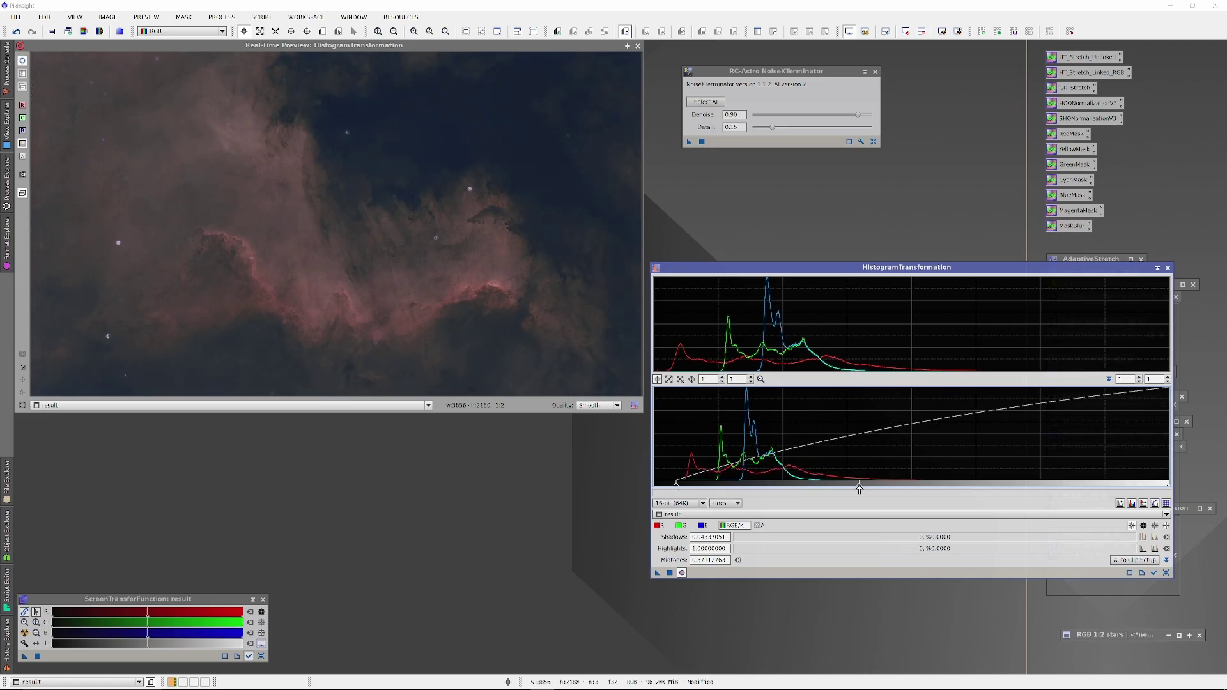
pyautogui.moveTo(860, 489); pyautogui.dragTo(832, 489)
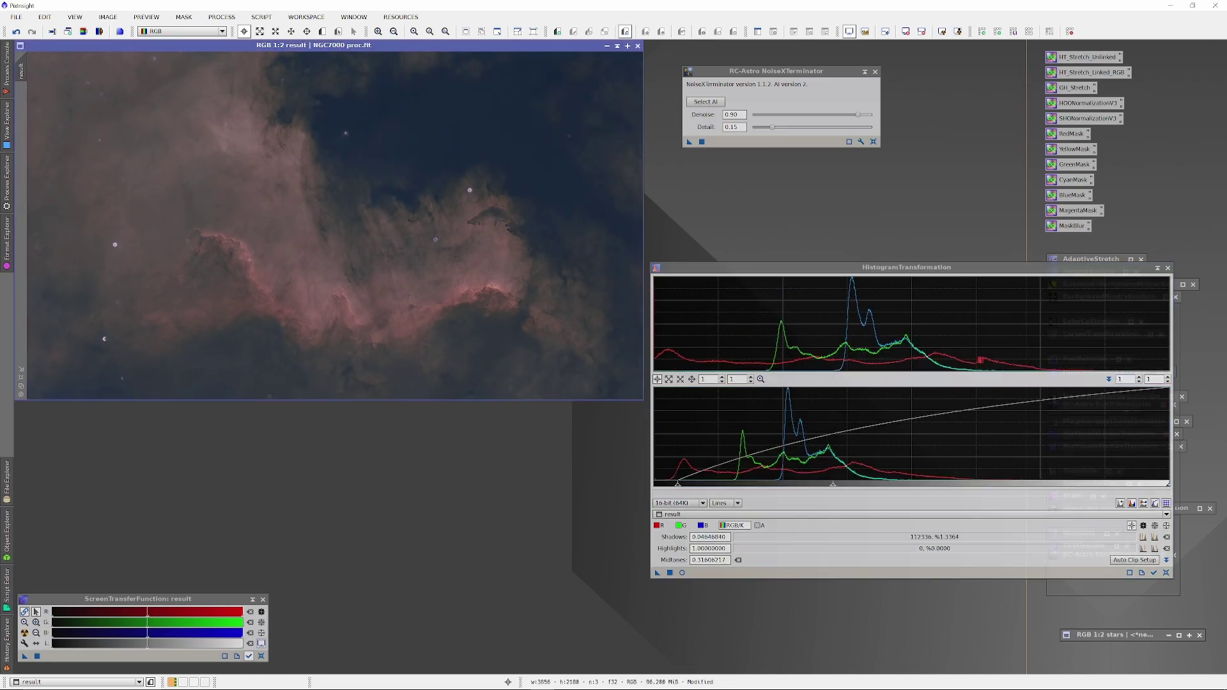
pyautogui.click(1158, 269)
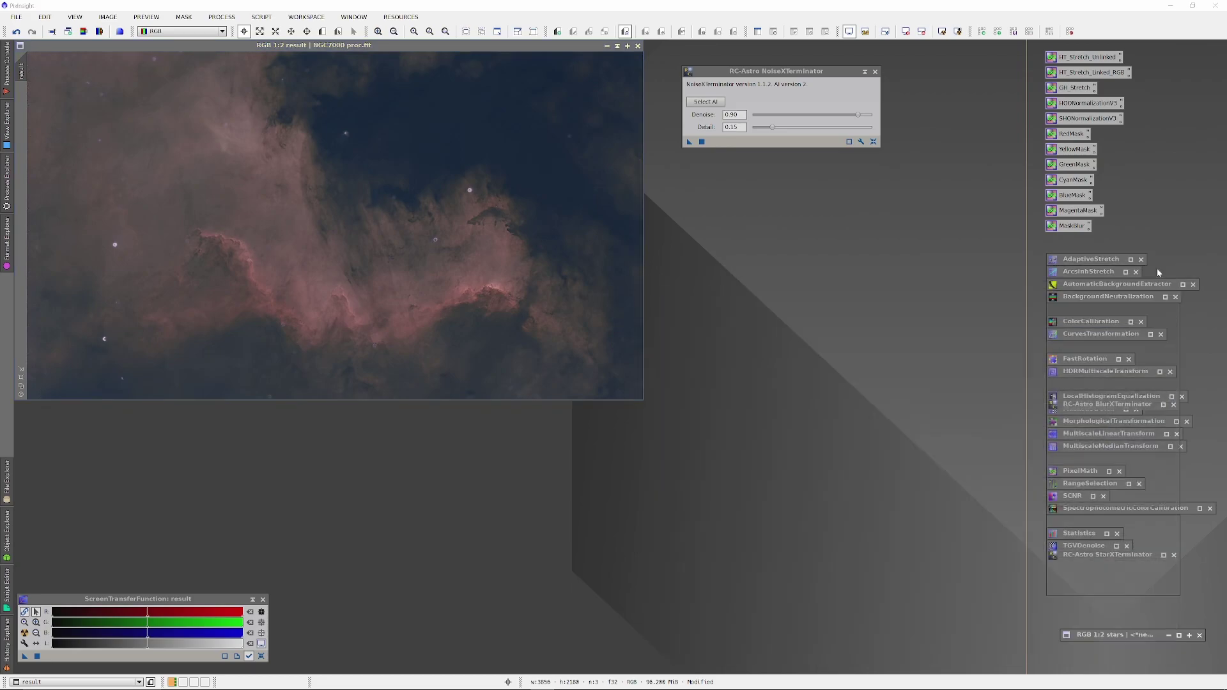
# - Open CurvesTransformation with a live preview and add a point that lifts the dark tones
pyautogui.doubleClick(1099, 335)
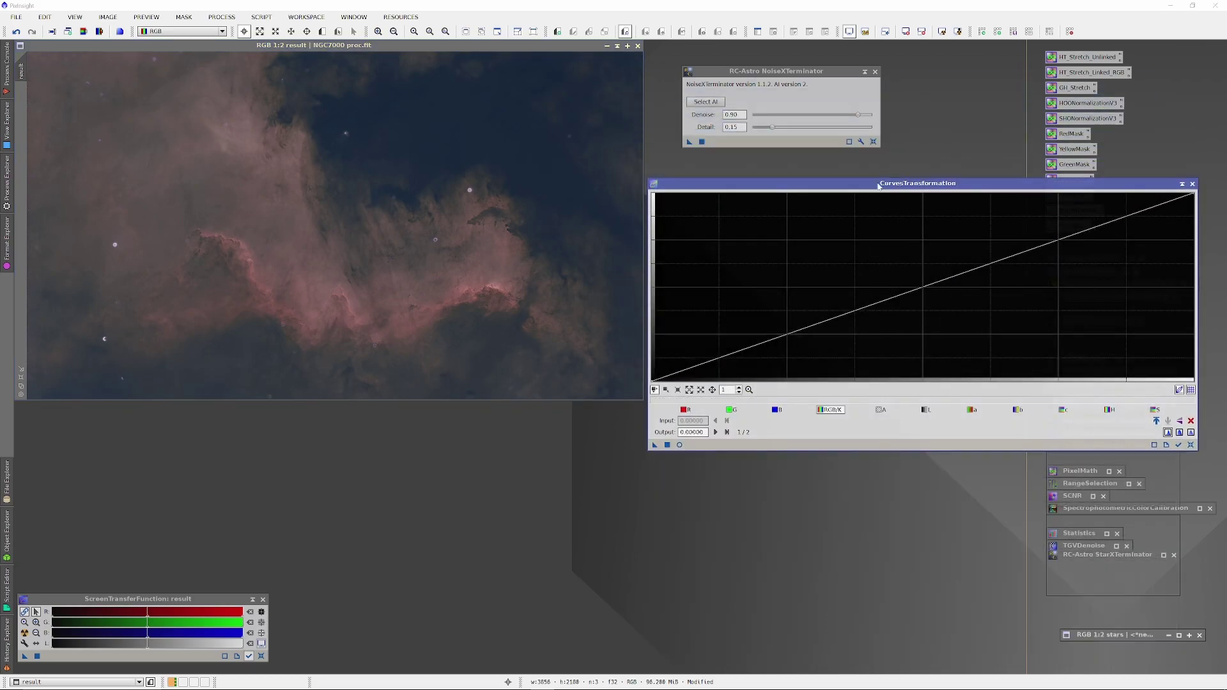
pyautogui.moveTo(878, 186); pyautogui.dragTo(876, 312)
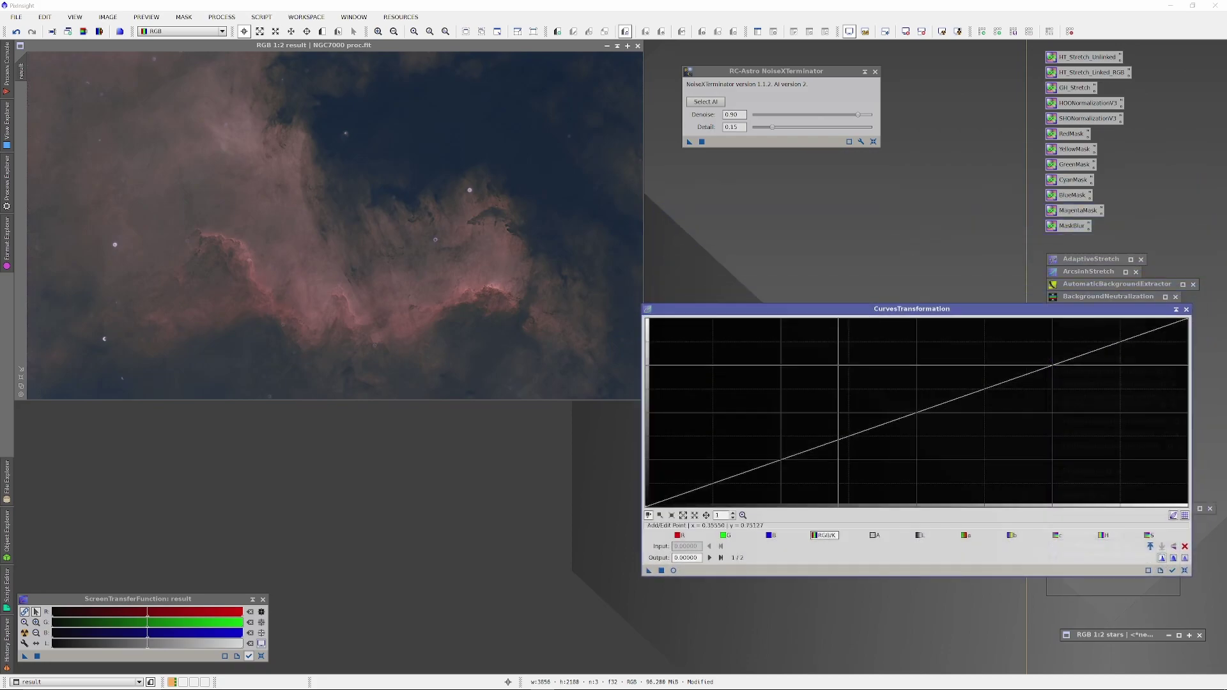
pyautogui.click(674, 571)
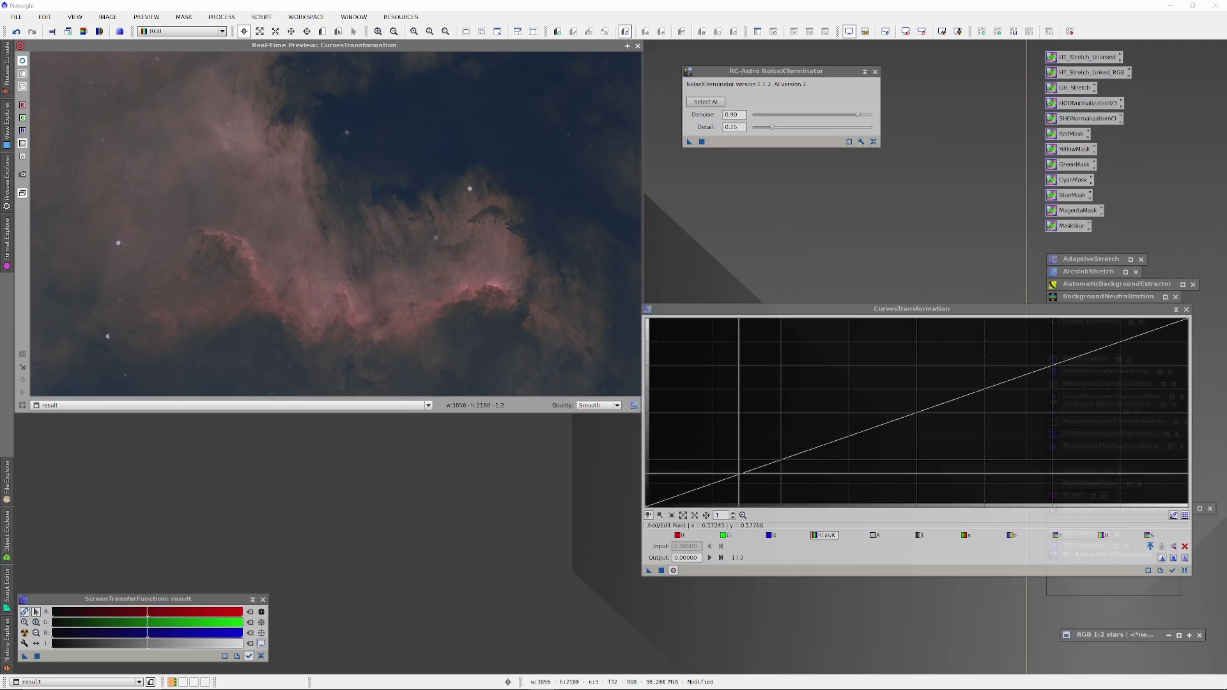
pyautogui.click(716, 482)
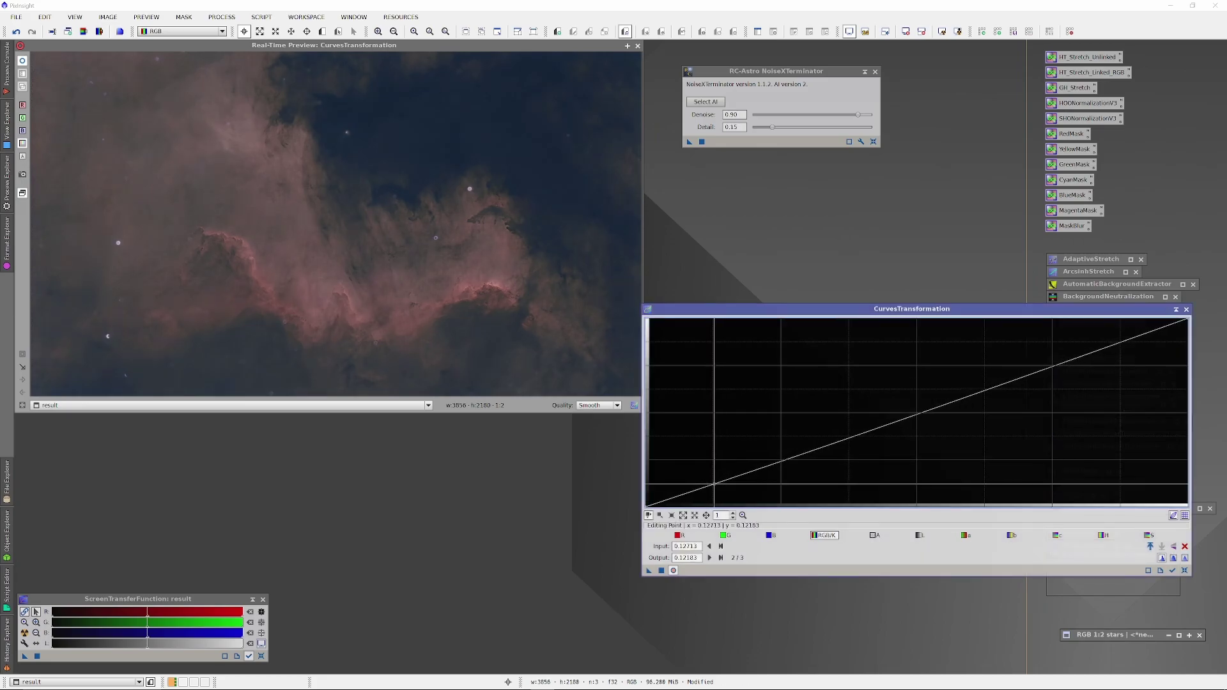
pyautogui.moveTo(715, 483); pyautogui.dragTo(713, 479)
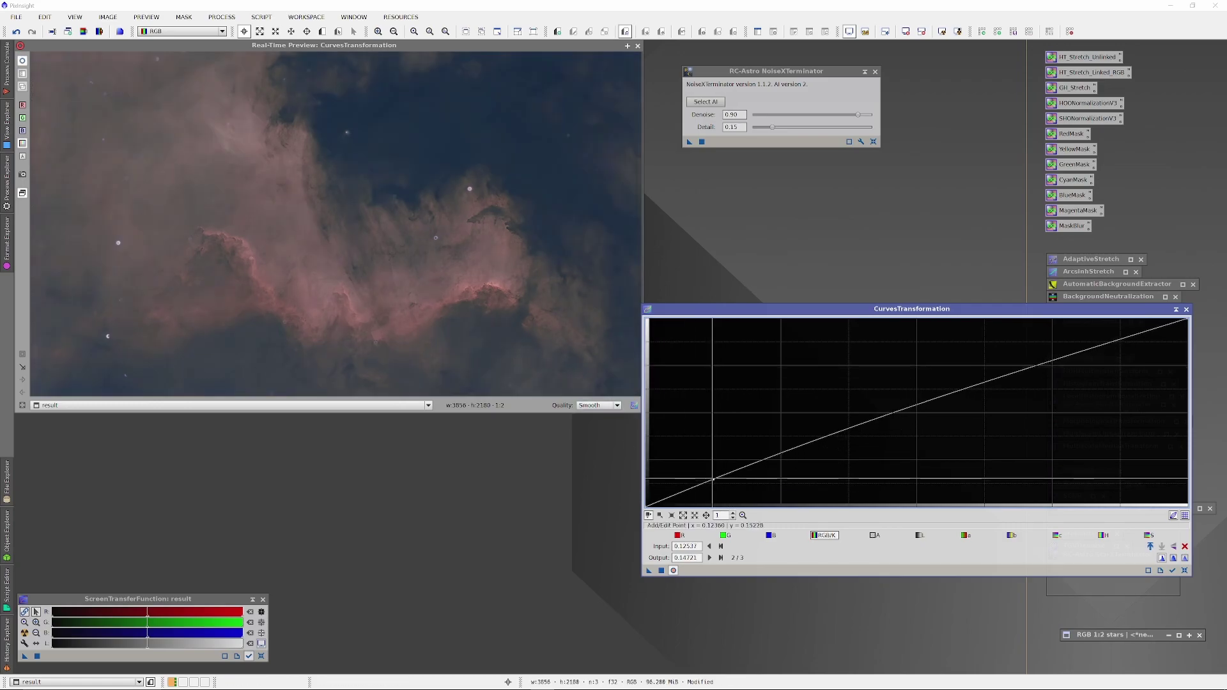
pyautogui.moveTo(713, 481); pyautogui.dragTo(780, 466)
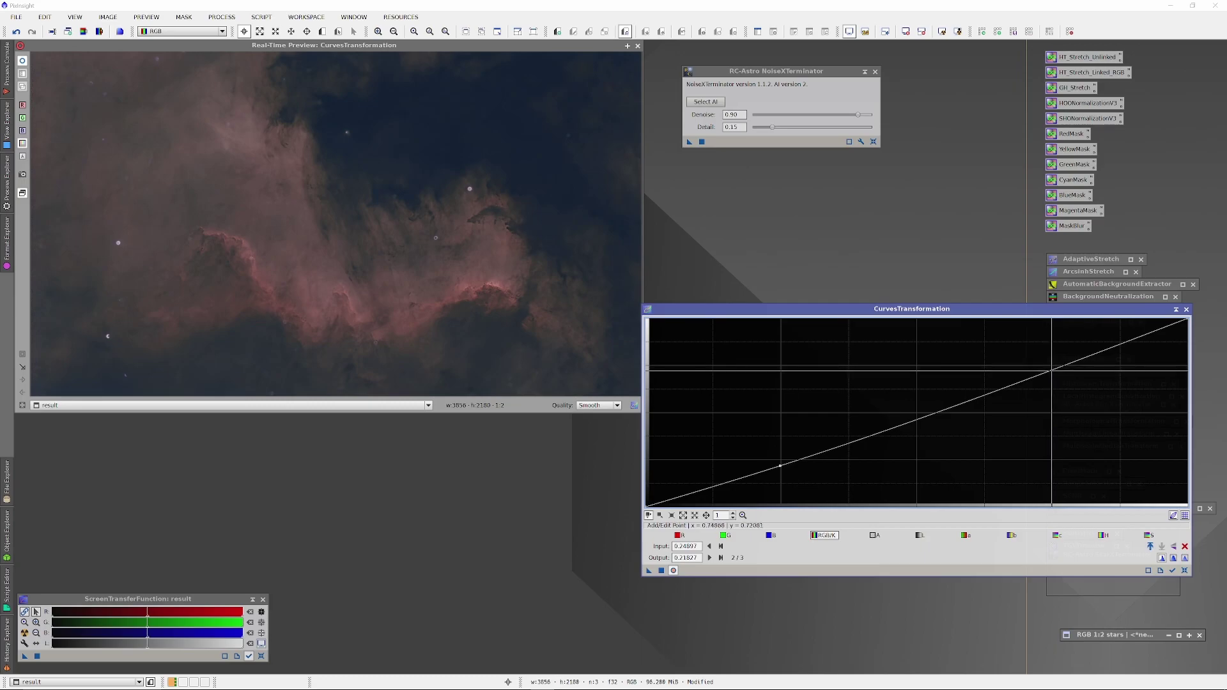
# - Add a highlight point at input 0.74573, output 0.77834, then close the preview
pyautogui.click(1051, 367)
pyautogui.moveTo(1051, 367)
pyautogui.mouseDown()
pyautogui.moveTo(1021, 367)
pyautogui.moveTo(1050, 359)
pyautogui.mouseUp()
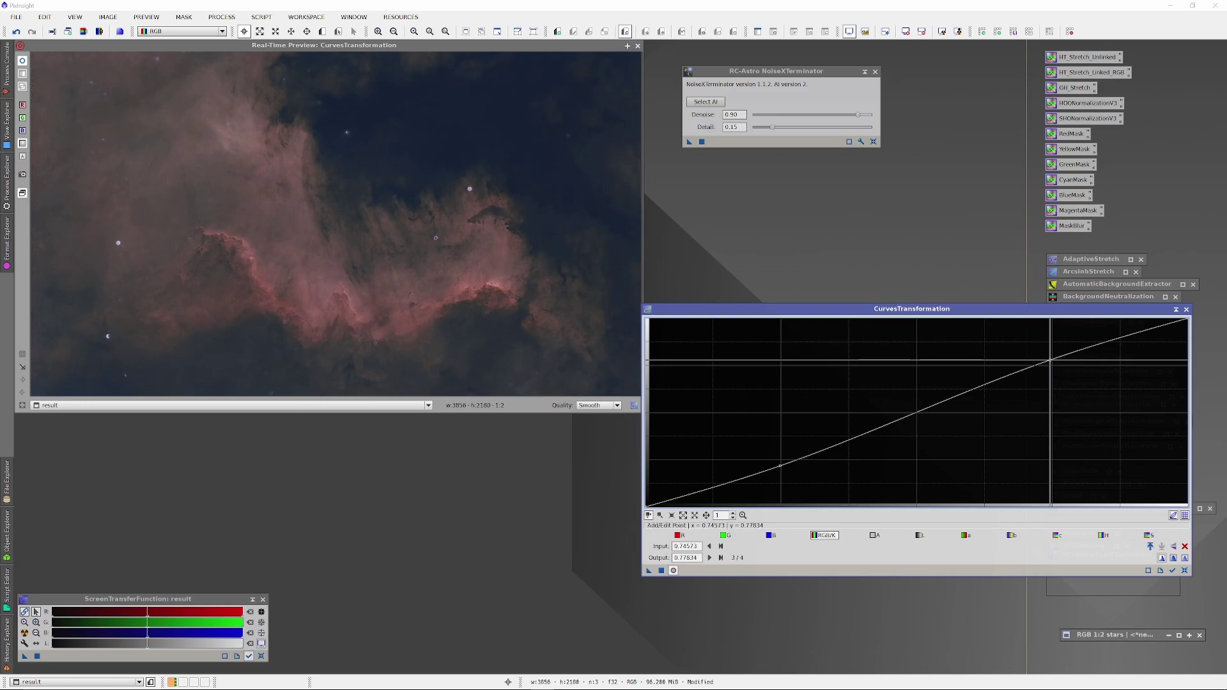
pyautogui.click(673, 570)
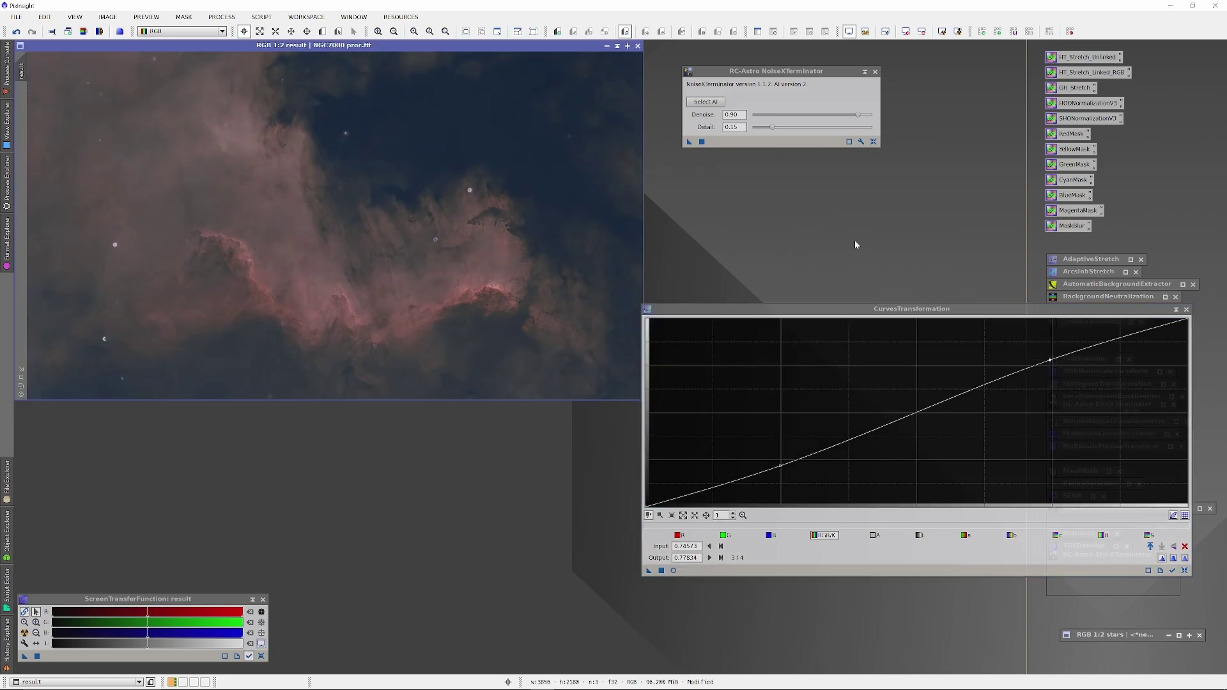
# - Apply HOONormalizationV3 to the result image and preview the curve on it
pyautogui.moveTo(1058, 105); pyautogui.dragTo(519, 187)
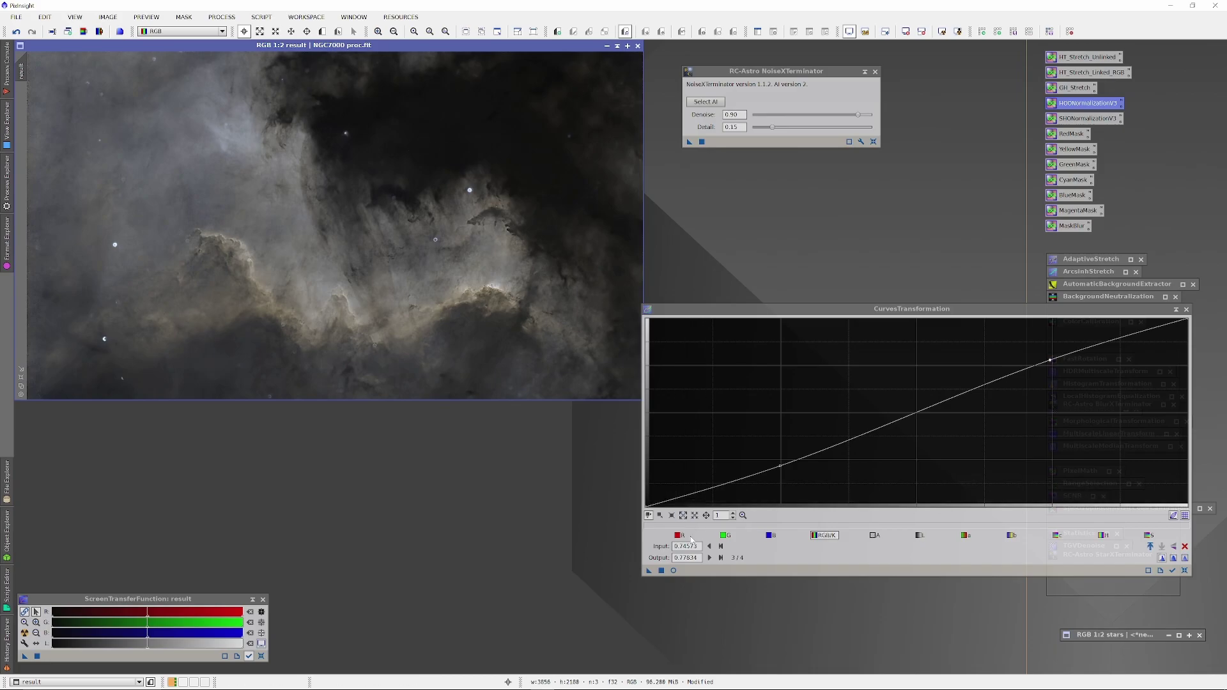
pyautogui.click(673, 570)
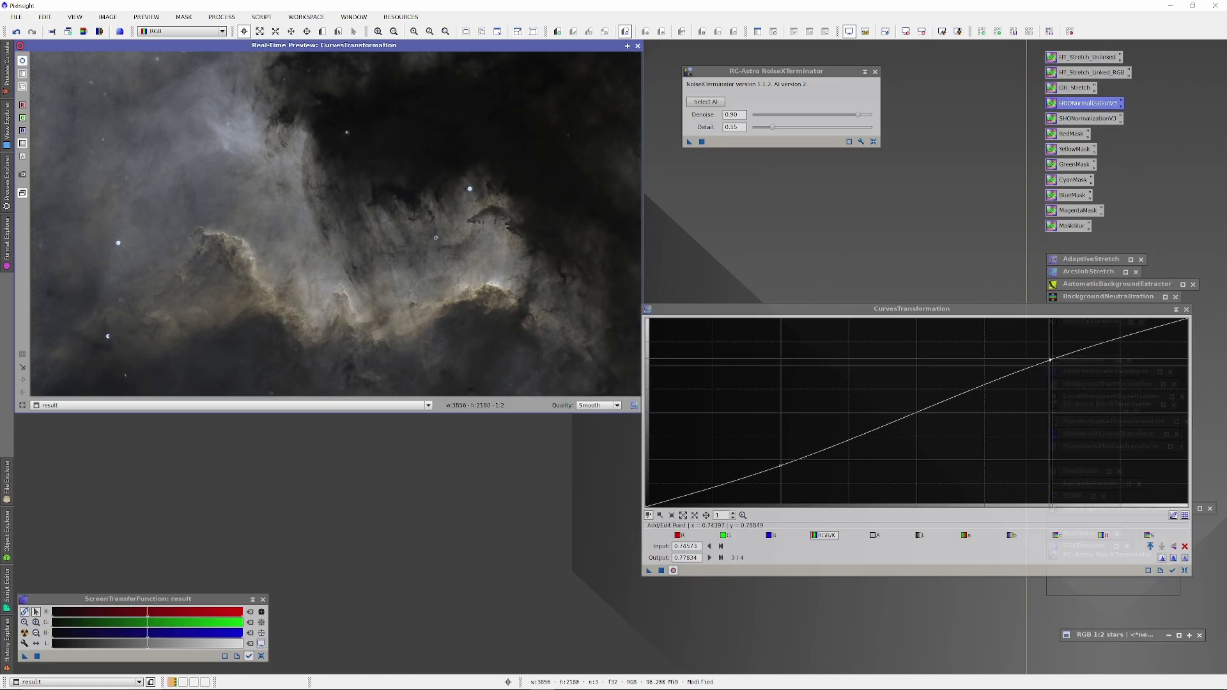
# - Lower the highlight and shadow curve points and add a slightly raised midtone point
pyautogui.moveTo(1050, 360); pyautogui.dragTo(1001, 382)
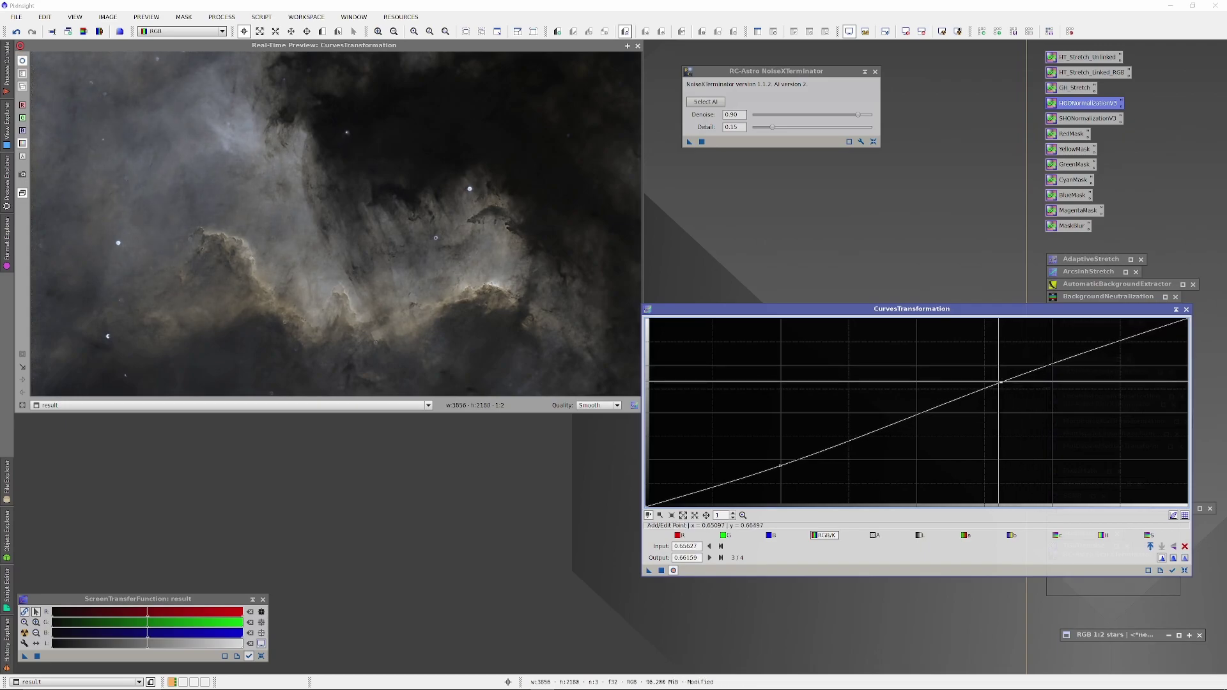
pyautogui.moveTo(780, 465); pyautogui.dragTo(771, 470)
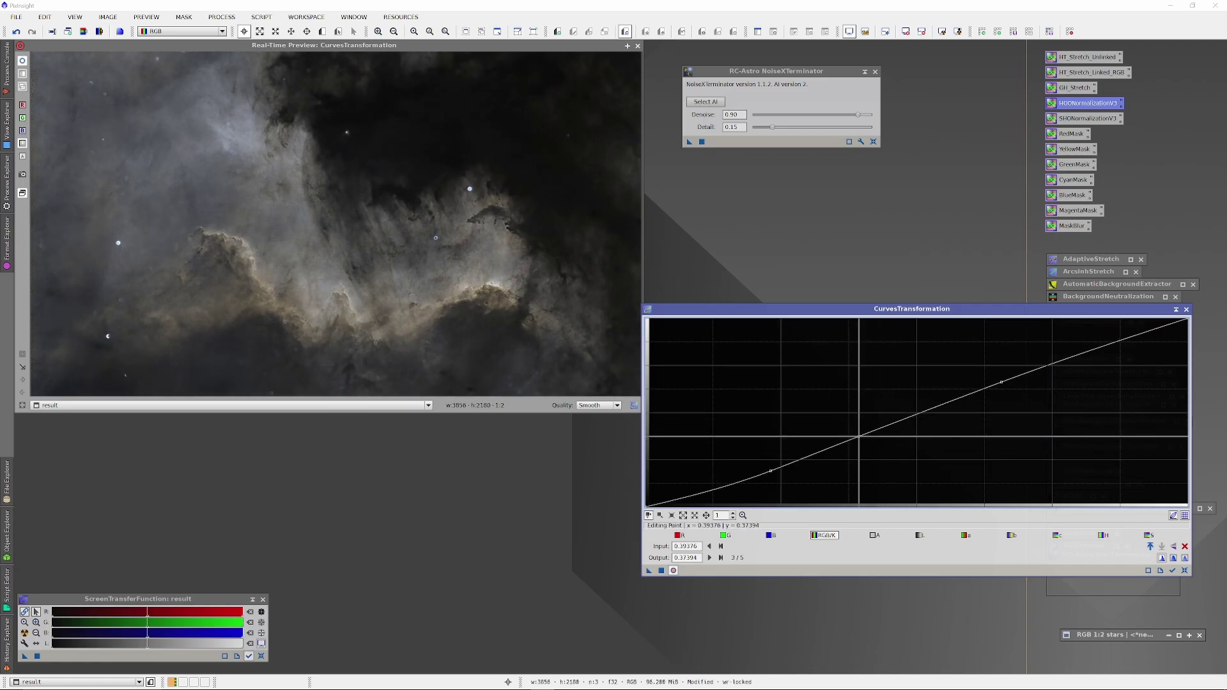
pyautogui.click(863, 440)
pyautogui.moveTo(862, 440); pyautogui.dragTo(860, 436)
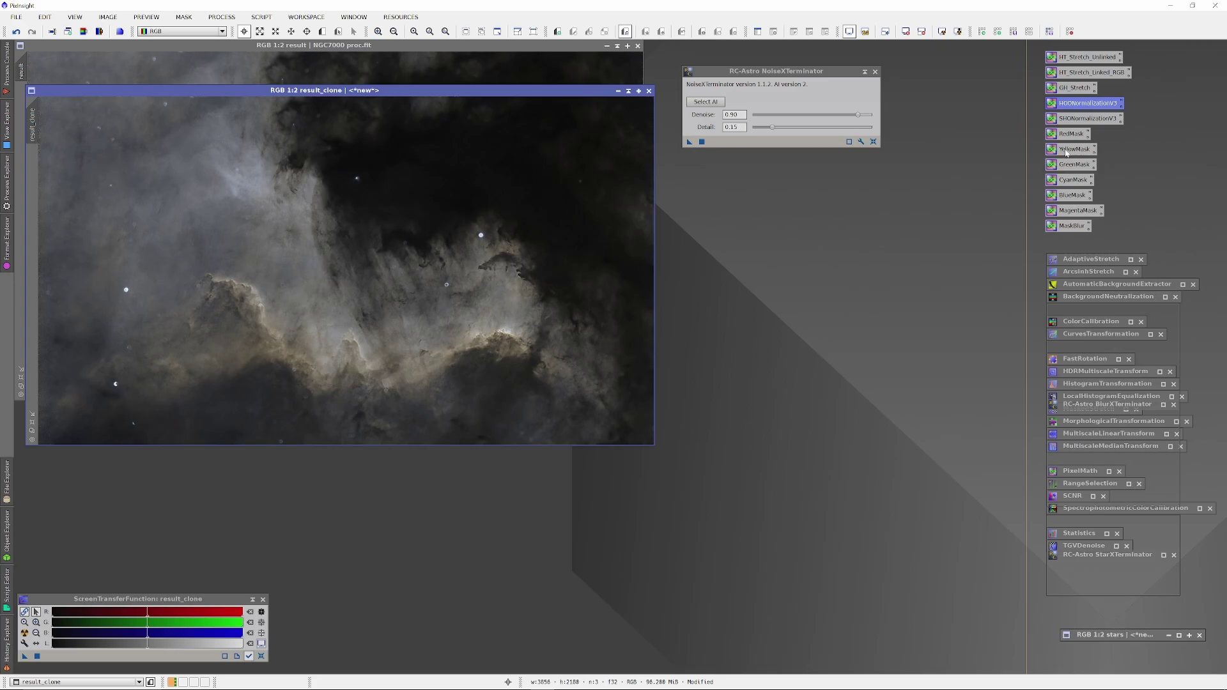
# - Create a YellowMask from result_clone, apply it as result_clone's mask, and hide the overlay
pyautogui.moveTo(1066, 153); pyautogui.dragTo(480, 320)
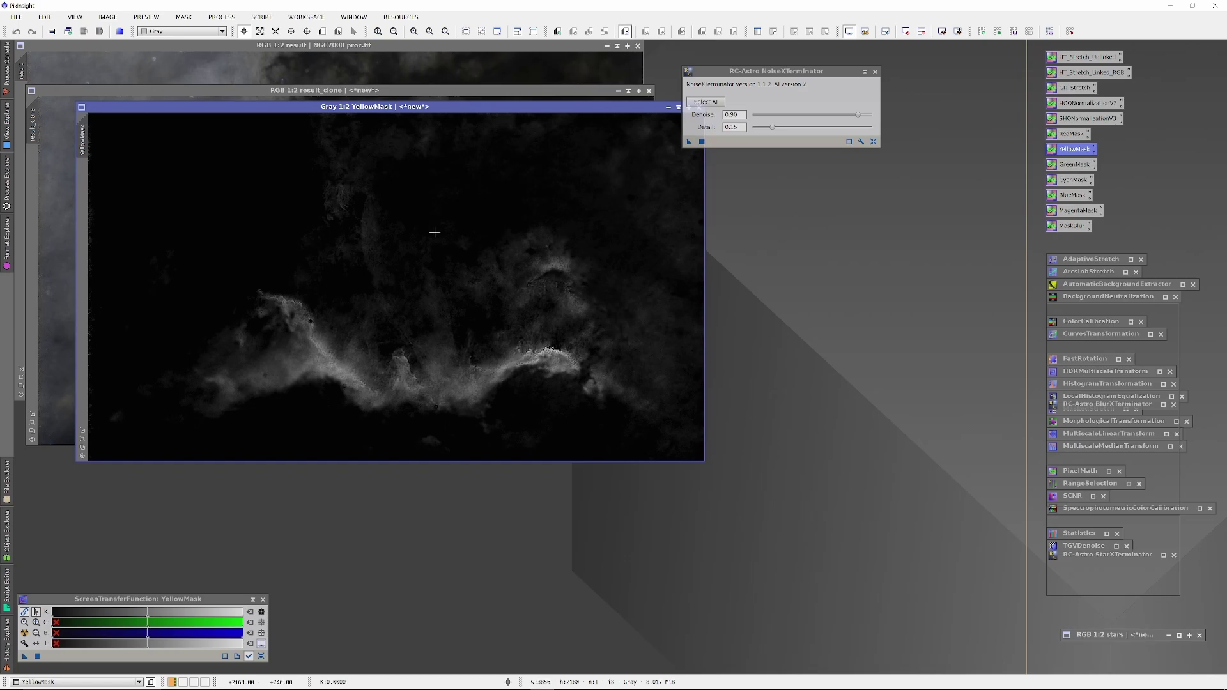
pyautogui.moveTo(46, 128)
pyautogui.mouseDown()
pyautogui.moveTo(32, 128)
pyautogui.moveTo(123, 186)
pyautogui.moveTo(87, 143)
pyautogui.moveTo(31, 160)
pyautogui.mouseUp()
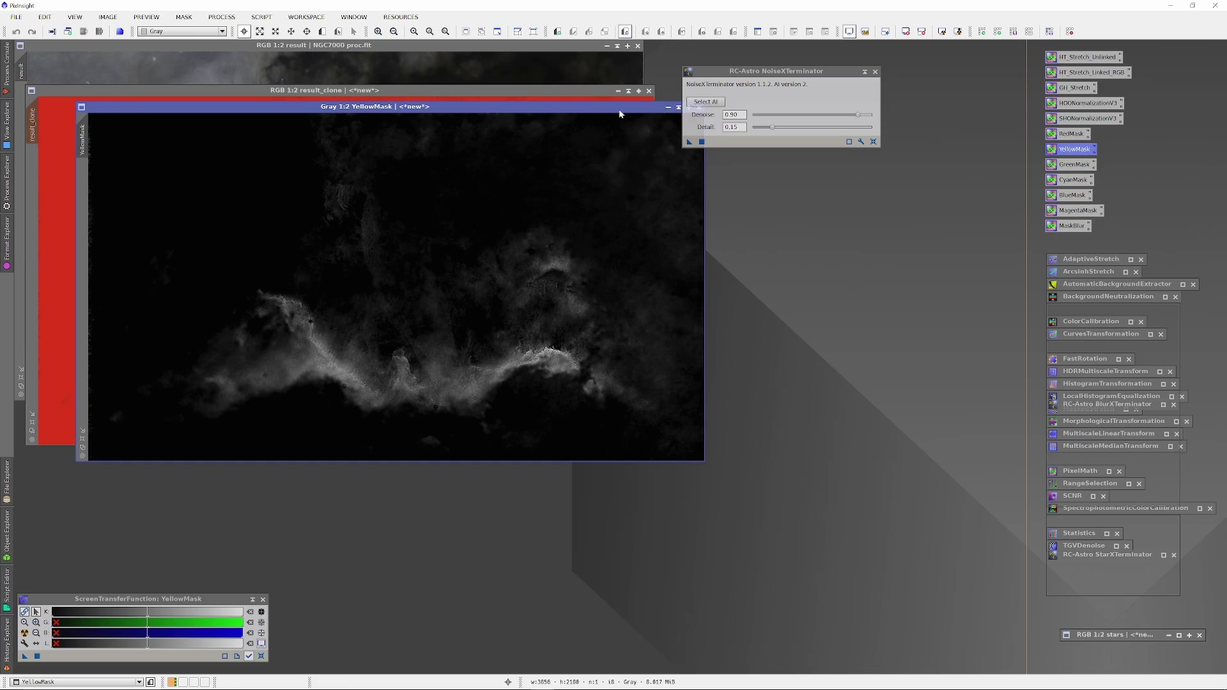
pyautogui.moveTo(626, 113); pyautogui.dragTo(587, 183)
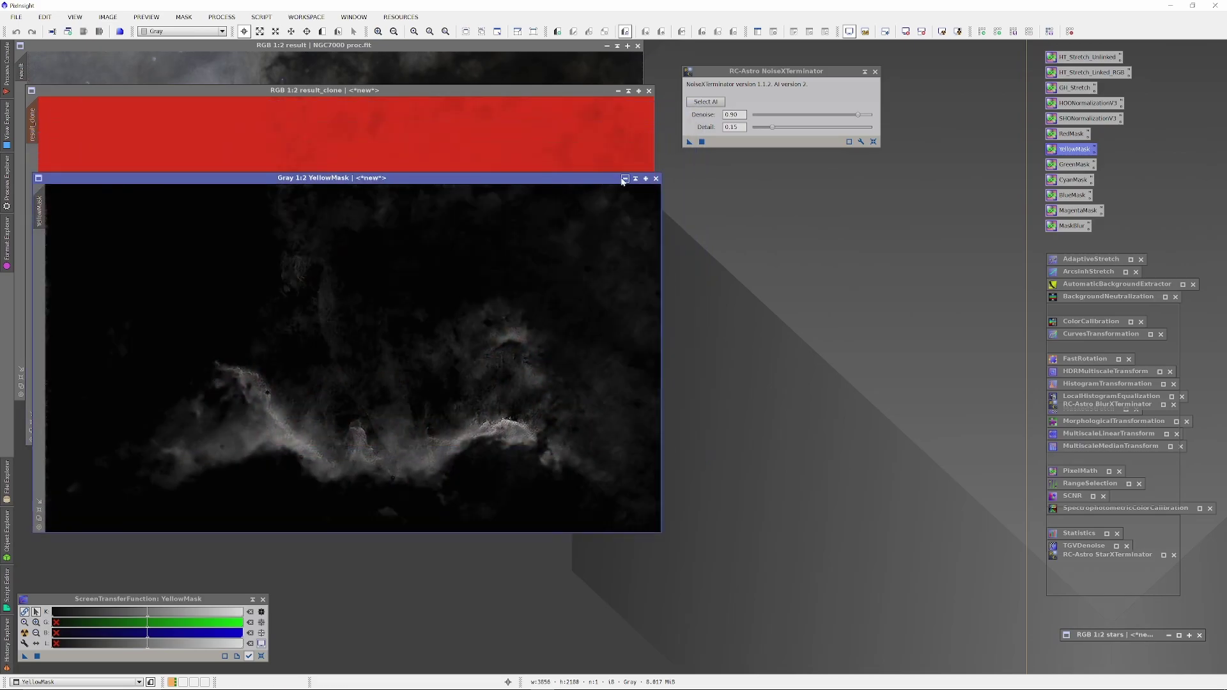
pyautogui.click(528, 90)
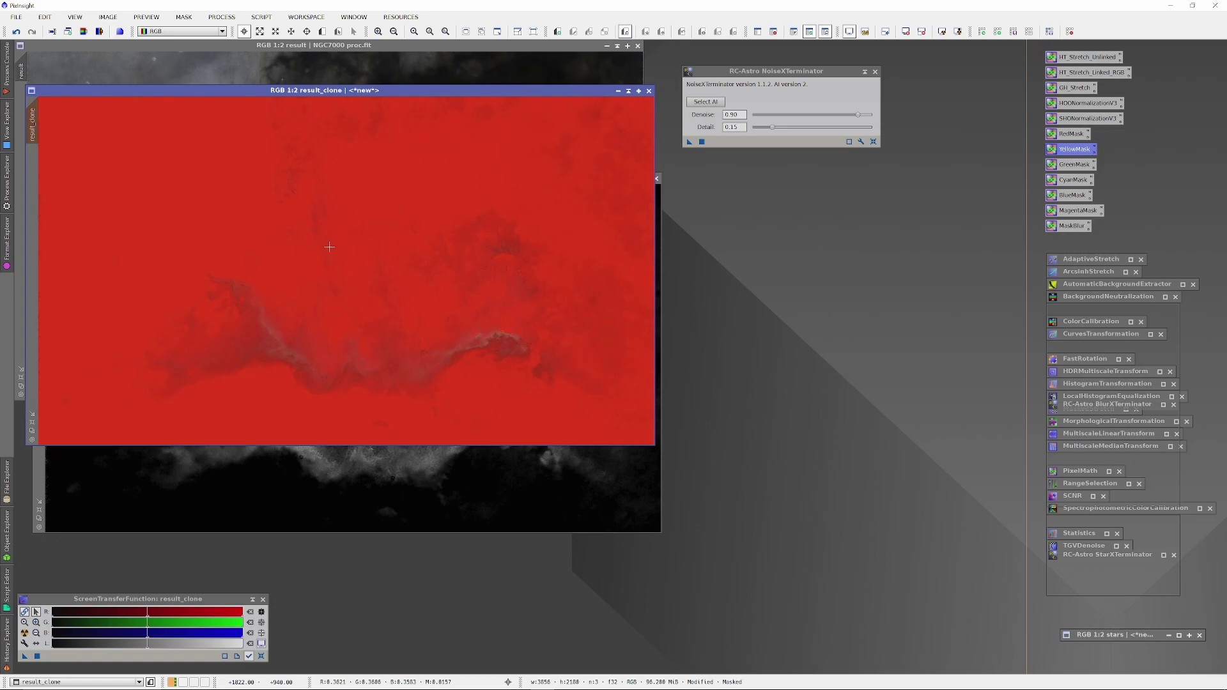
pyautogui.click(185, 16)
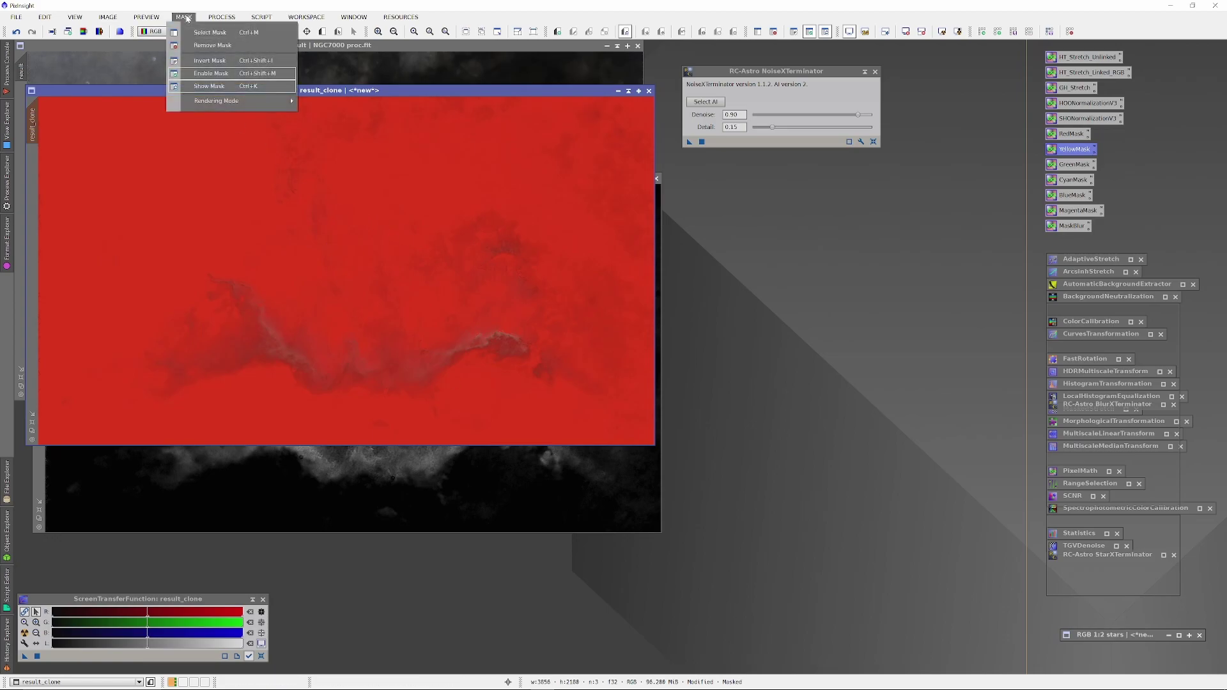
pyautogui.click(210, 87)
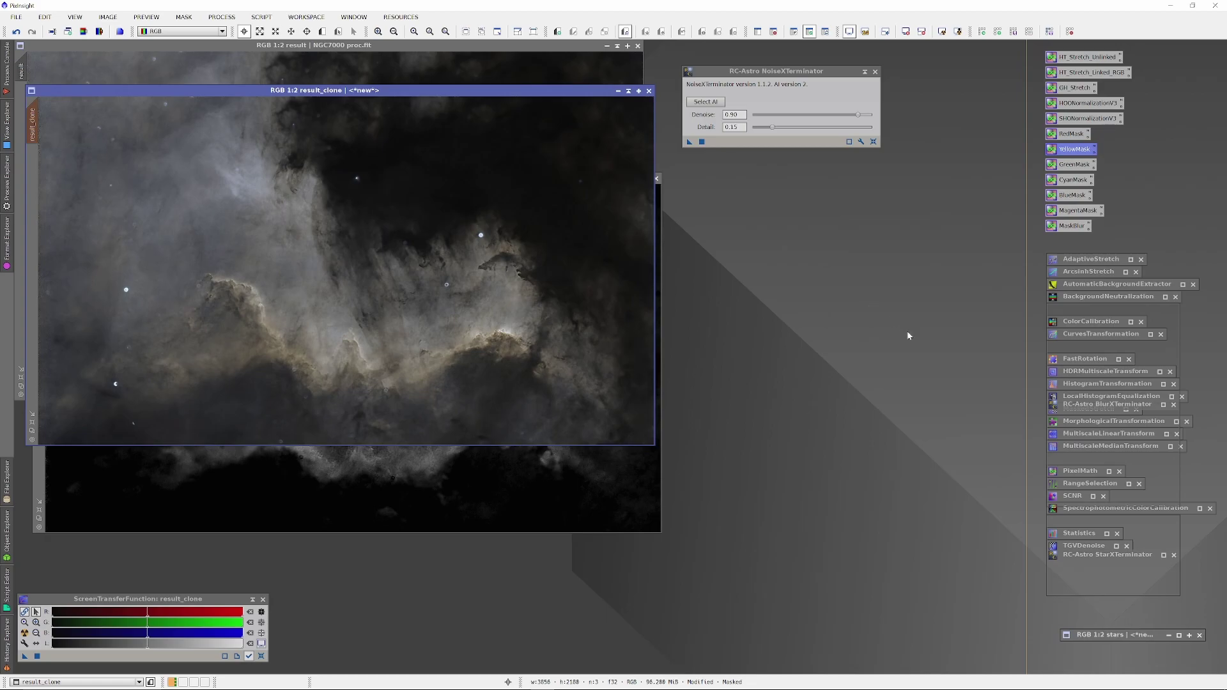
# - Open a reset CurvesTransformation with a live preview of result_clone
pyautogui.doubleClick(1081, 333)
pyautogui.click(1184, 570)
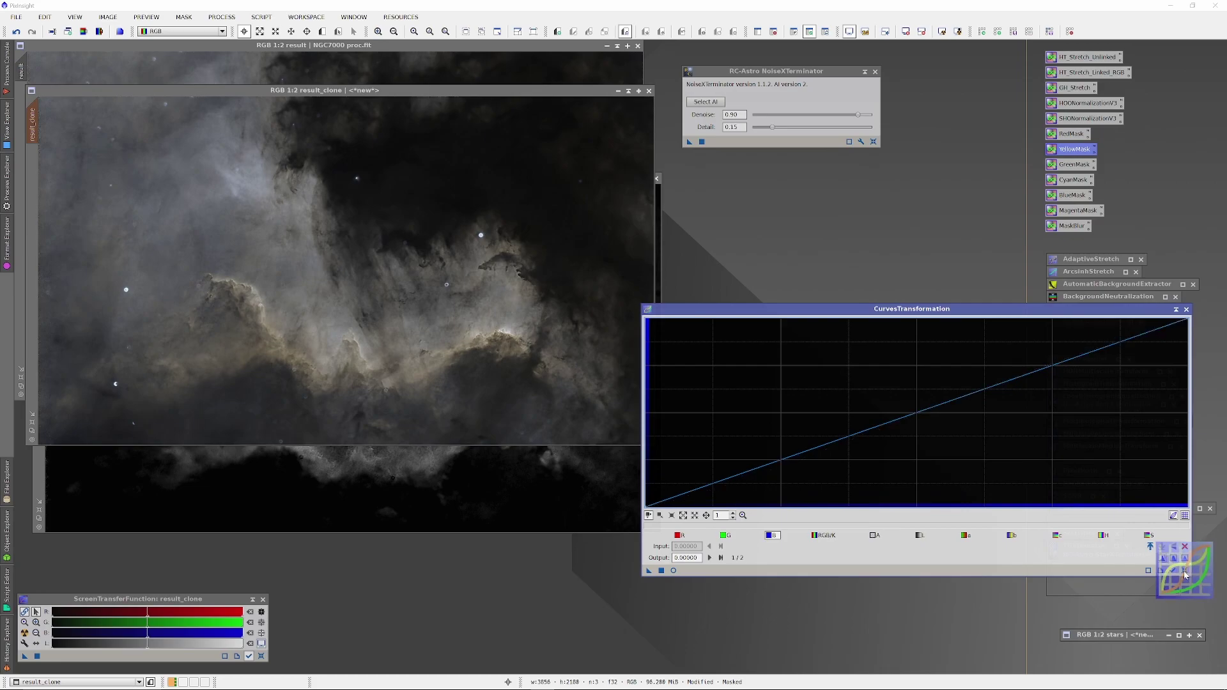
pyautogui.click(665, 583)
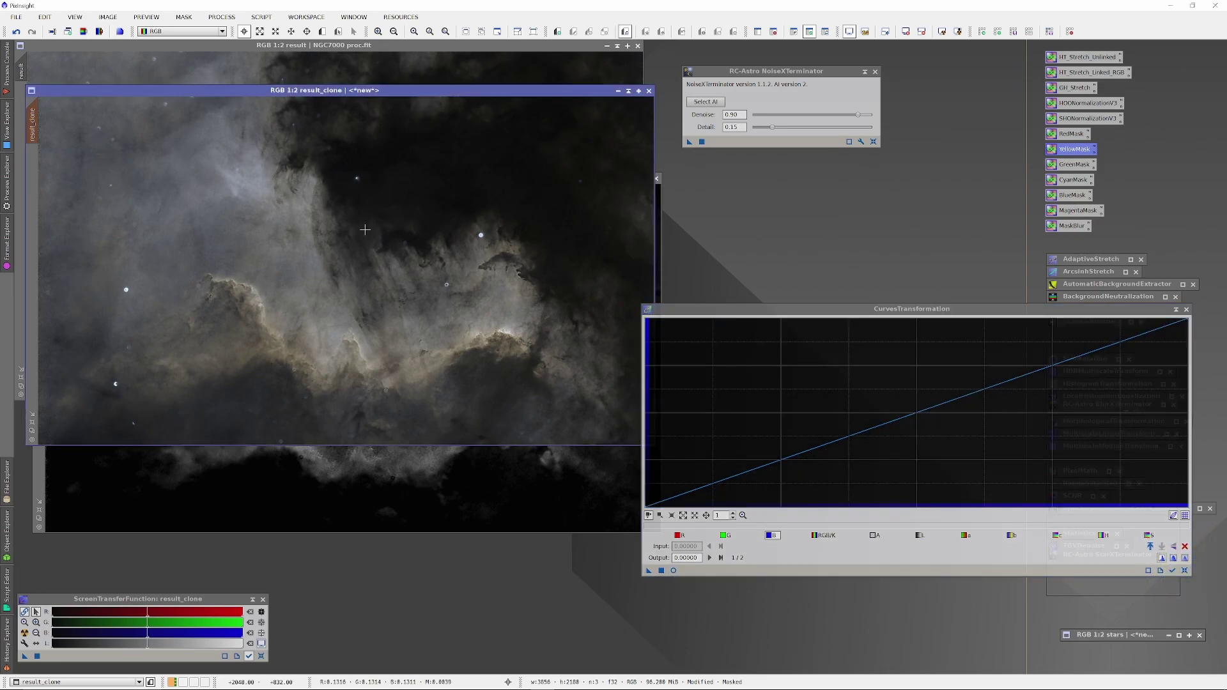
pyautogui.click(673, 571)
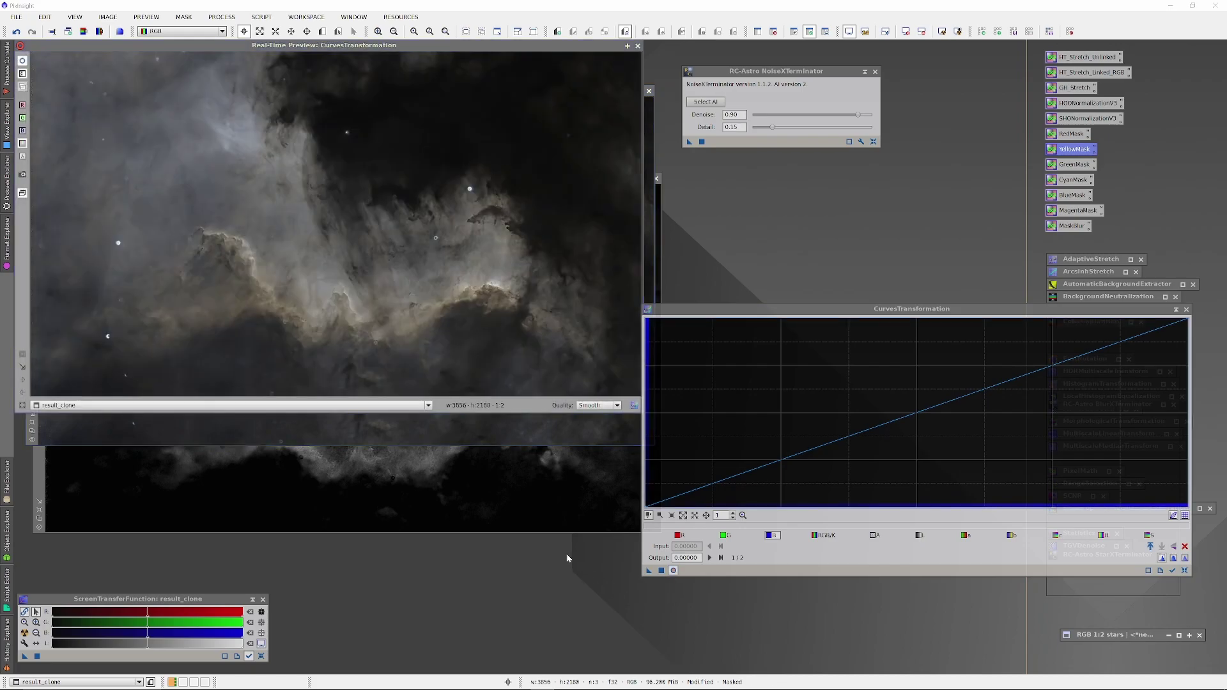
# - Raise the red and green curves, add RGB and luminance points, and apply to result_clone
pyautogui.click(679, 535)
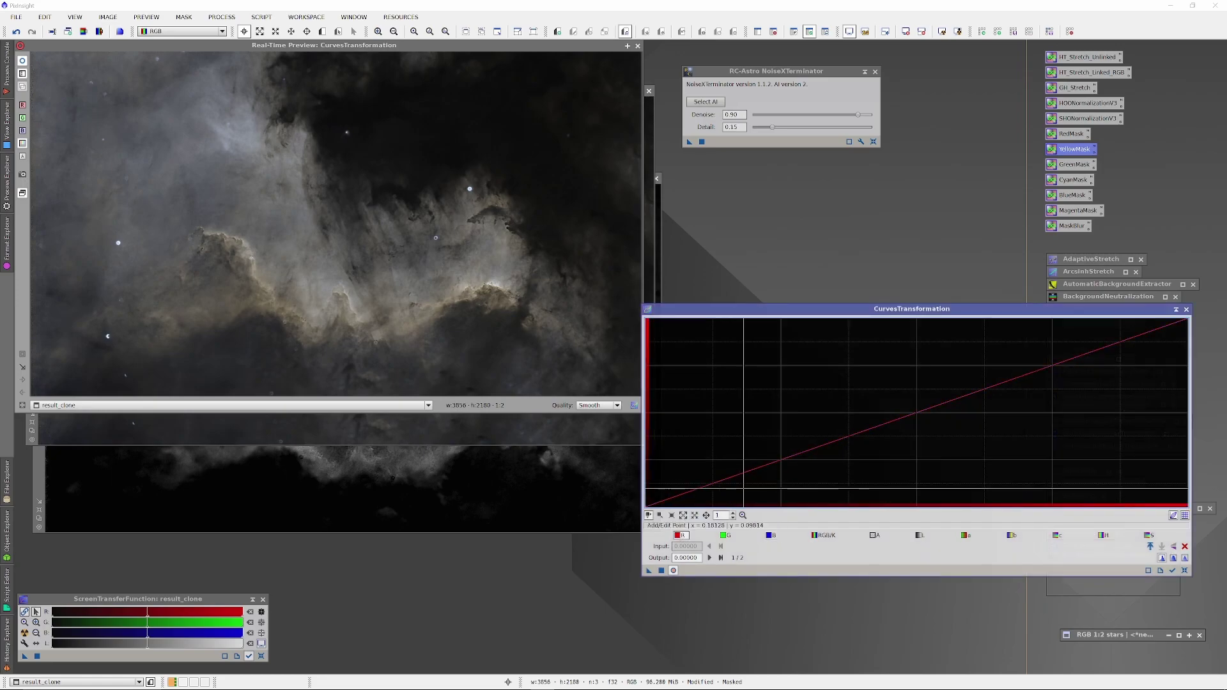
pyautogui.moveTo(803, 451); pyautogui.dragTo(986, 375)
pyautogui.click(724, 535)
pyautogui.click(985, 388)
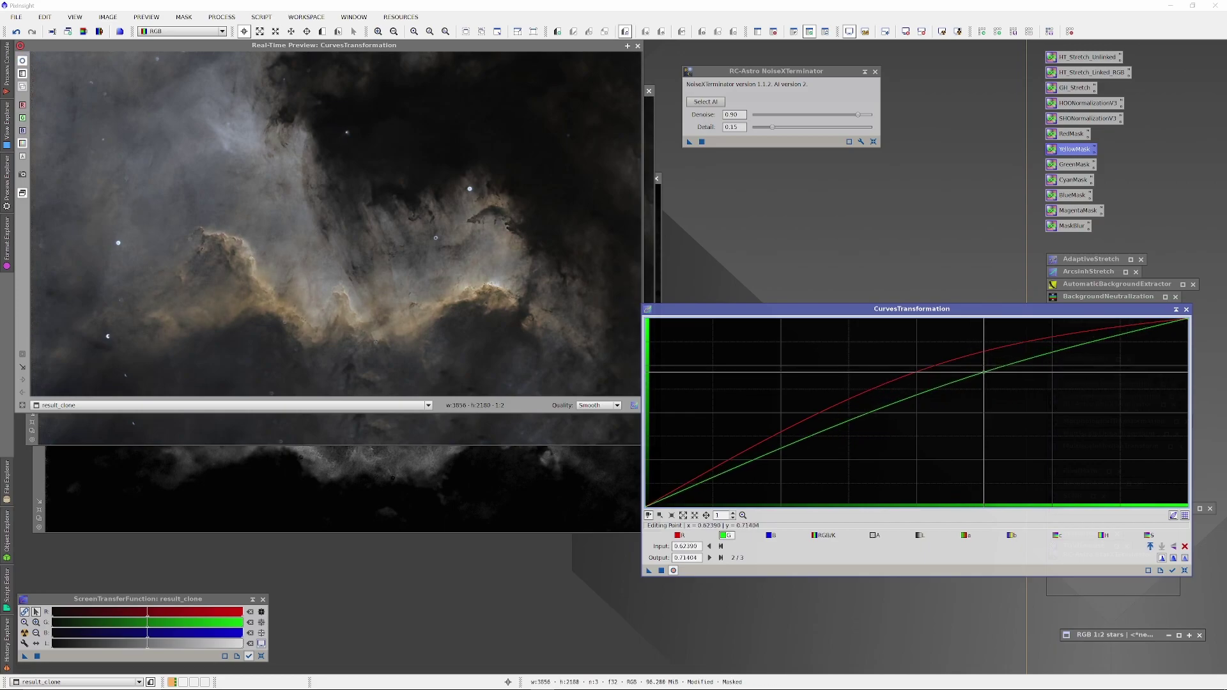
pyautogui.click(824, 535)
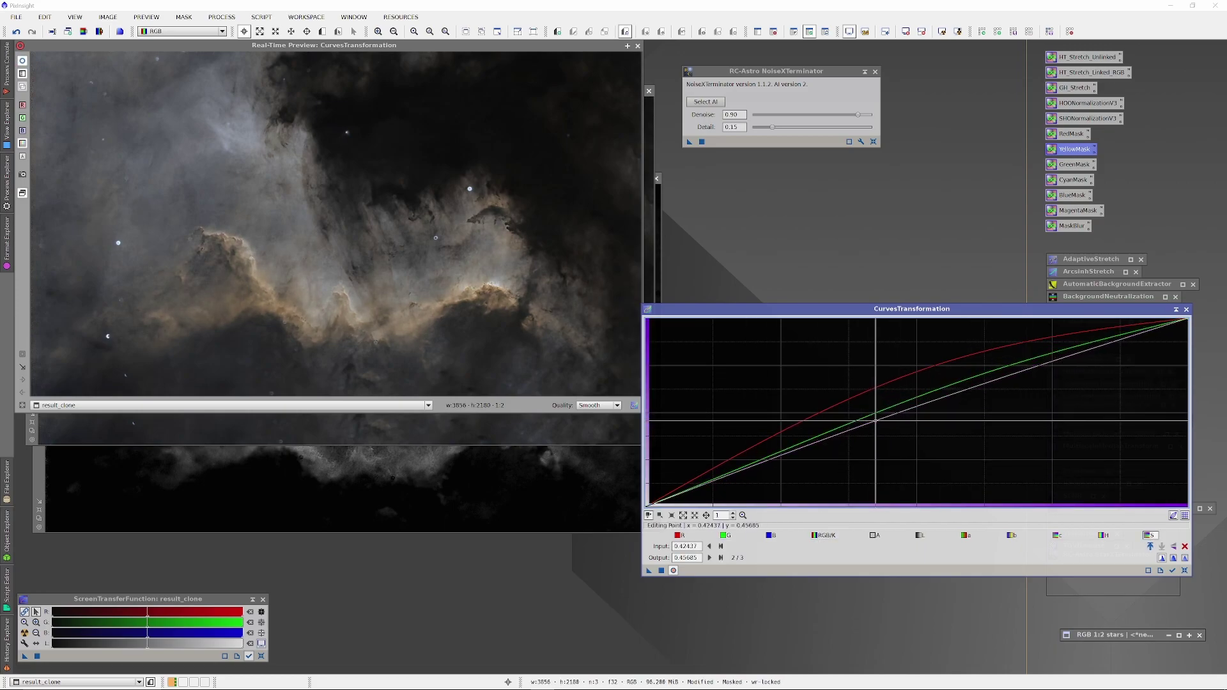
pyautogui.click(881, 417)
pyautogui.click(920, 535)
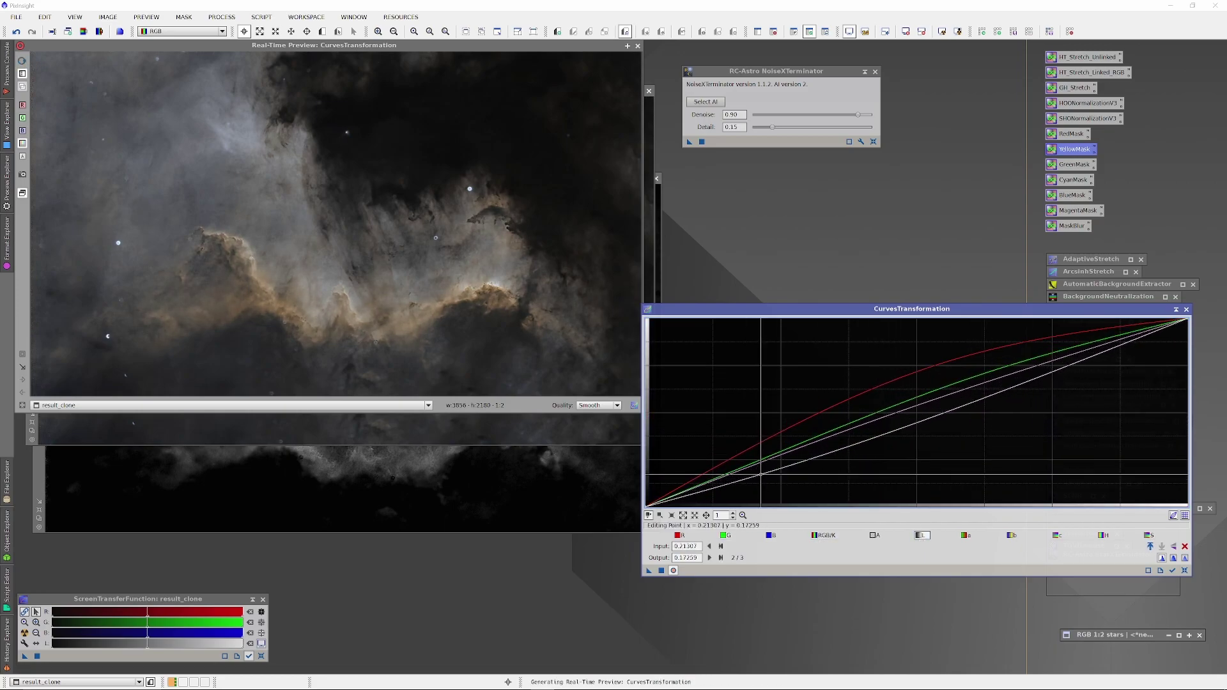
pyautogui.click(1028, 377)
pyautogui.click(807, 459)
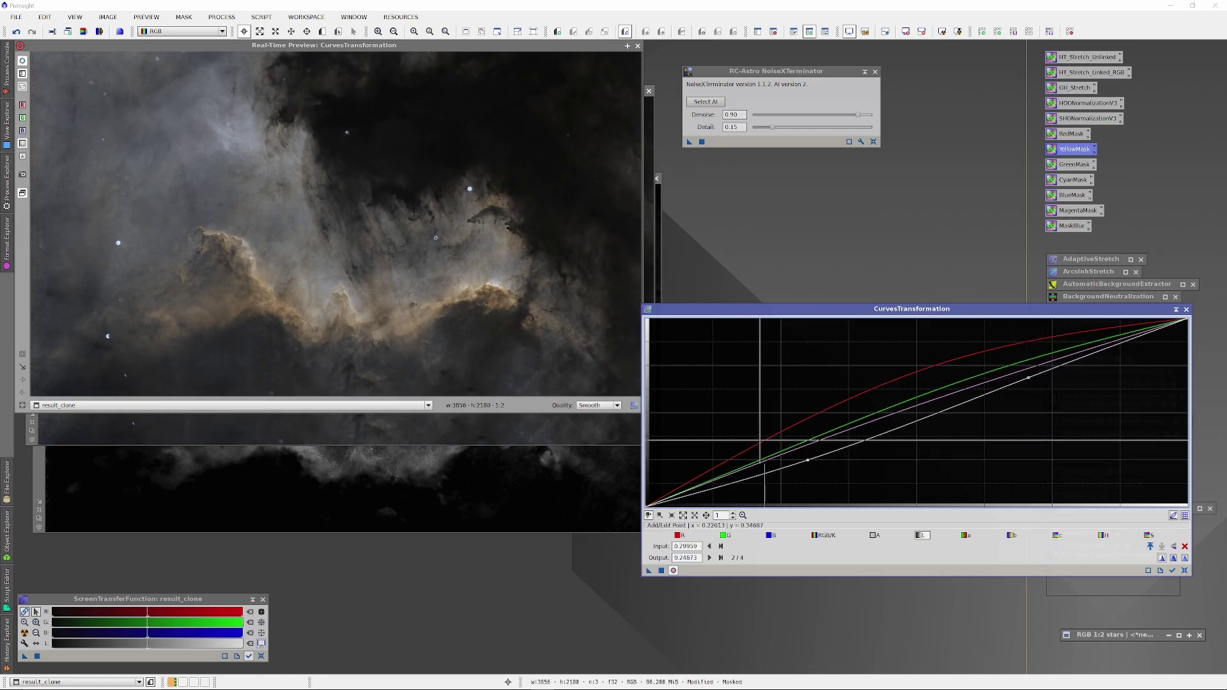
pyautogui.click(662, 570)
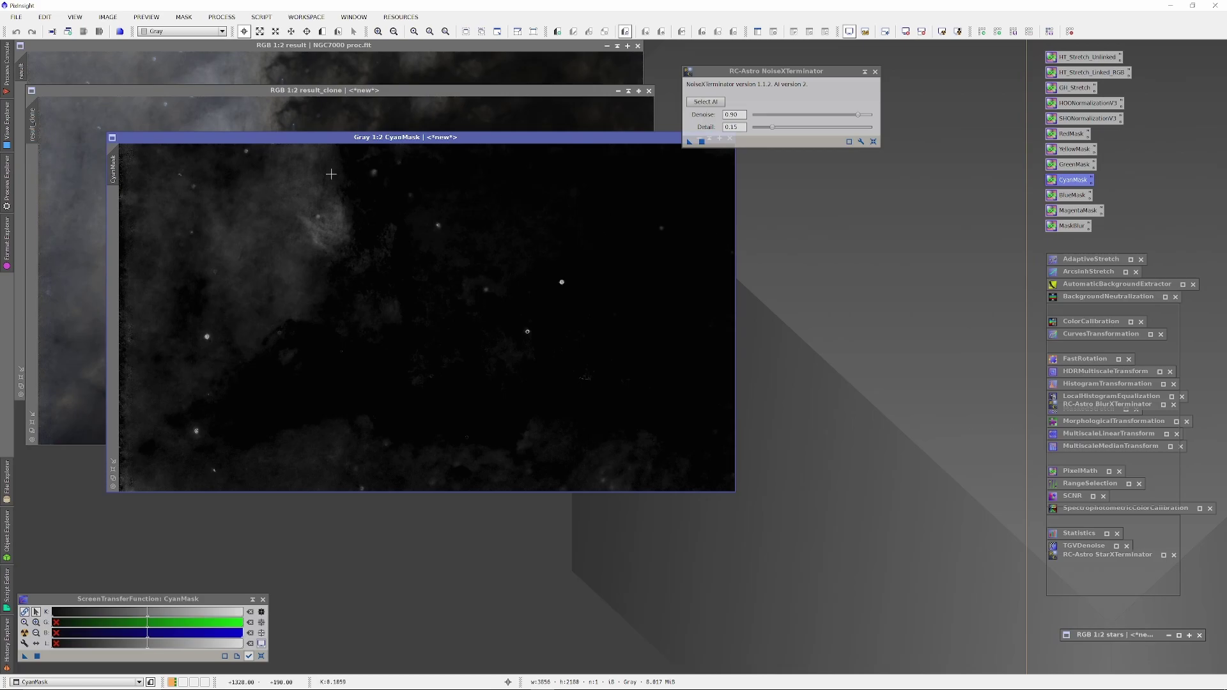
# - Blur the CyanMask with MaskBlur and set it as result2's mask
pyautogui.moveTo(1070, 227); pyautogui.dragTo(667, 294)
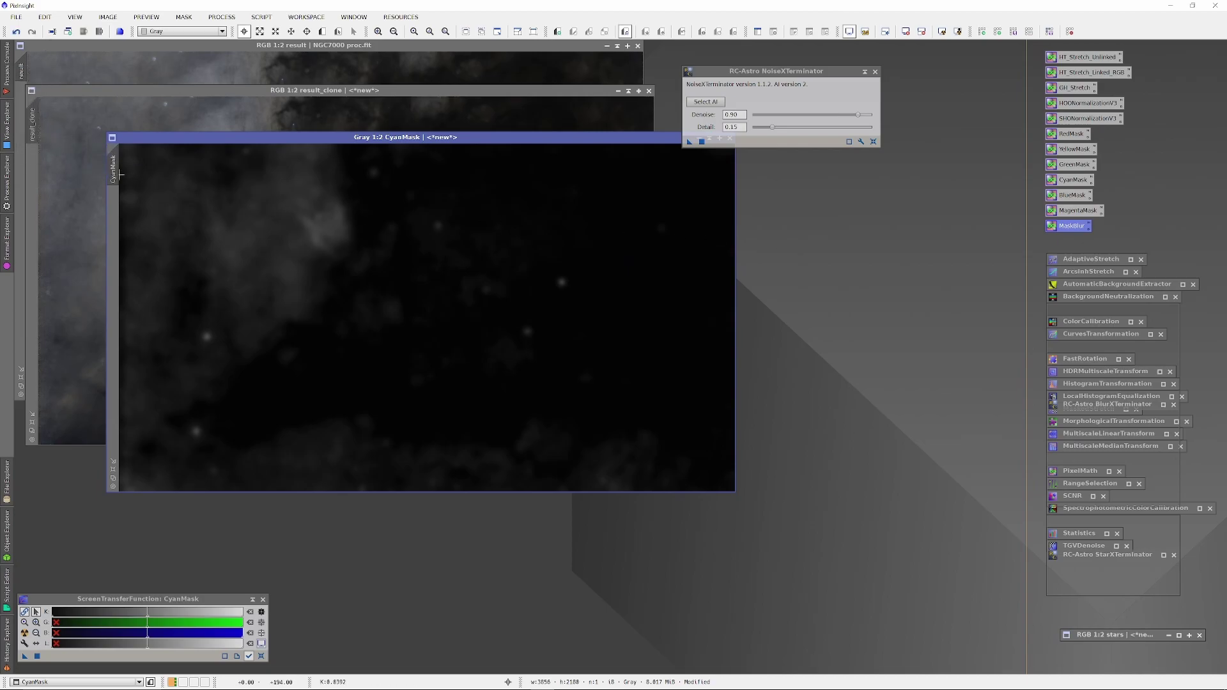
pyautogui.moveTo(60, 194); pyautogui.dragTo(37, 200)
pyautogui.moveTo(264, 145); pyautogui.dragTo(466, 269)
pyautogui.click(575, 224)
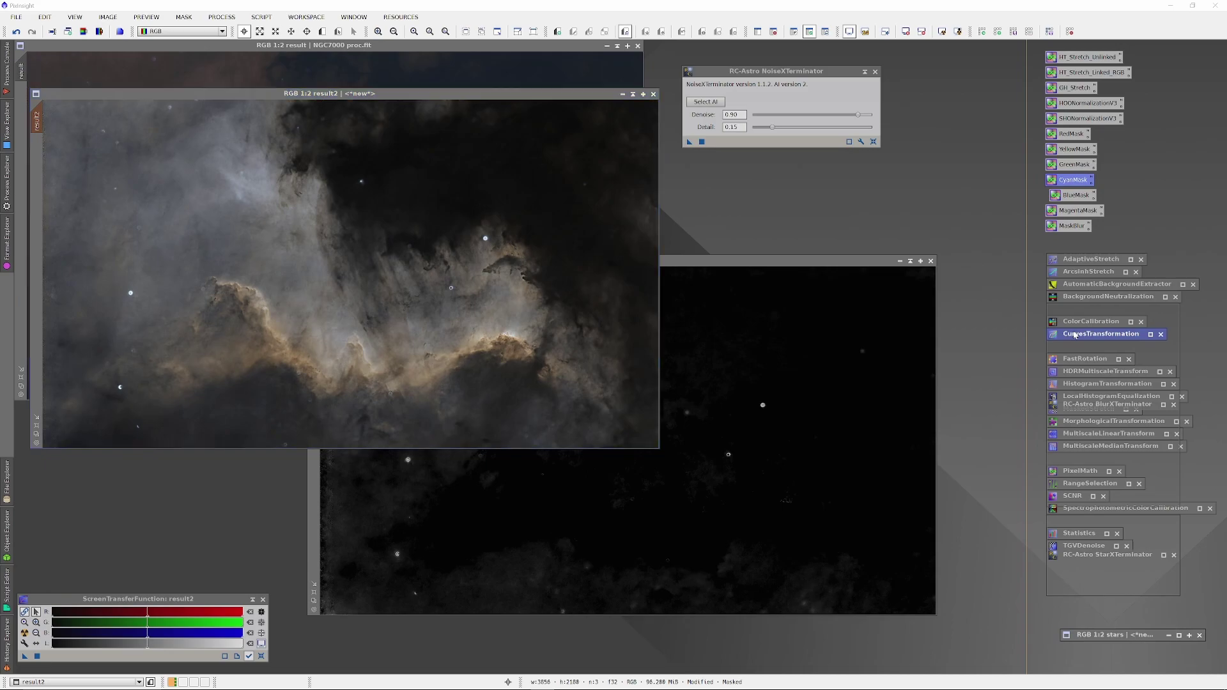
# - Bow the blue curve upward for result2, lifting 0.14126 to 0.40949, then close the preview
pyautogui.doubleClick(1076, 335)
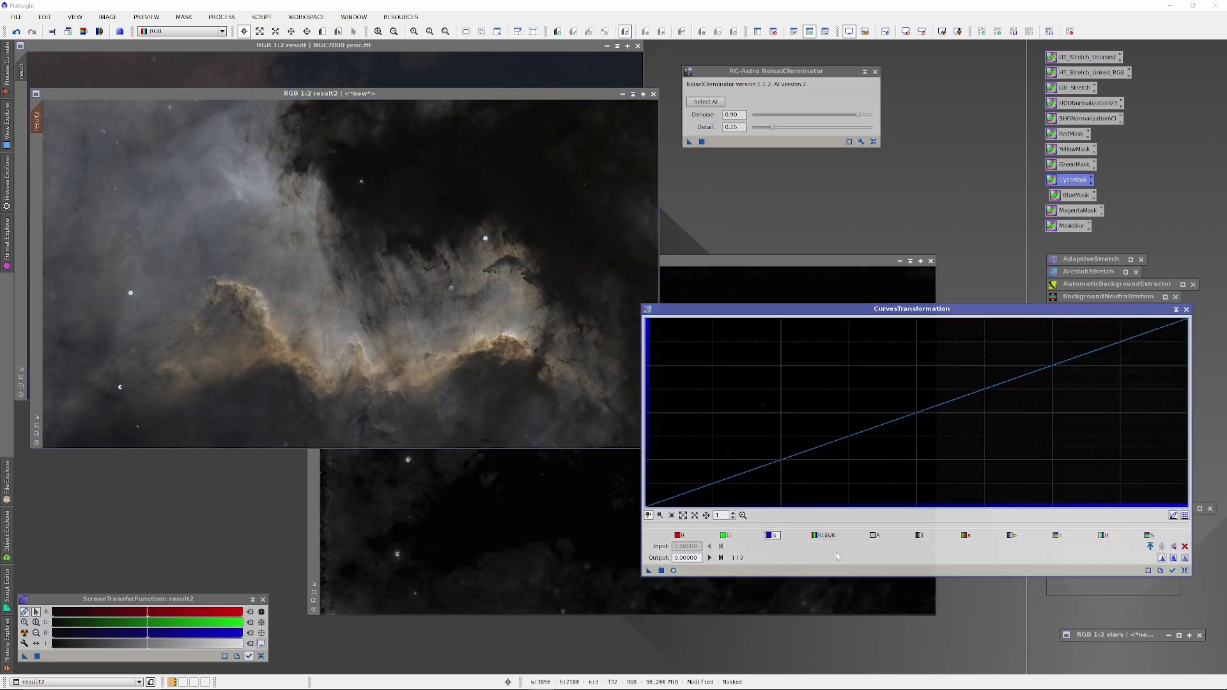
pyautogui.click(673, 570)
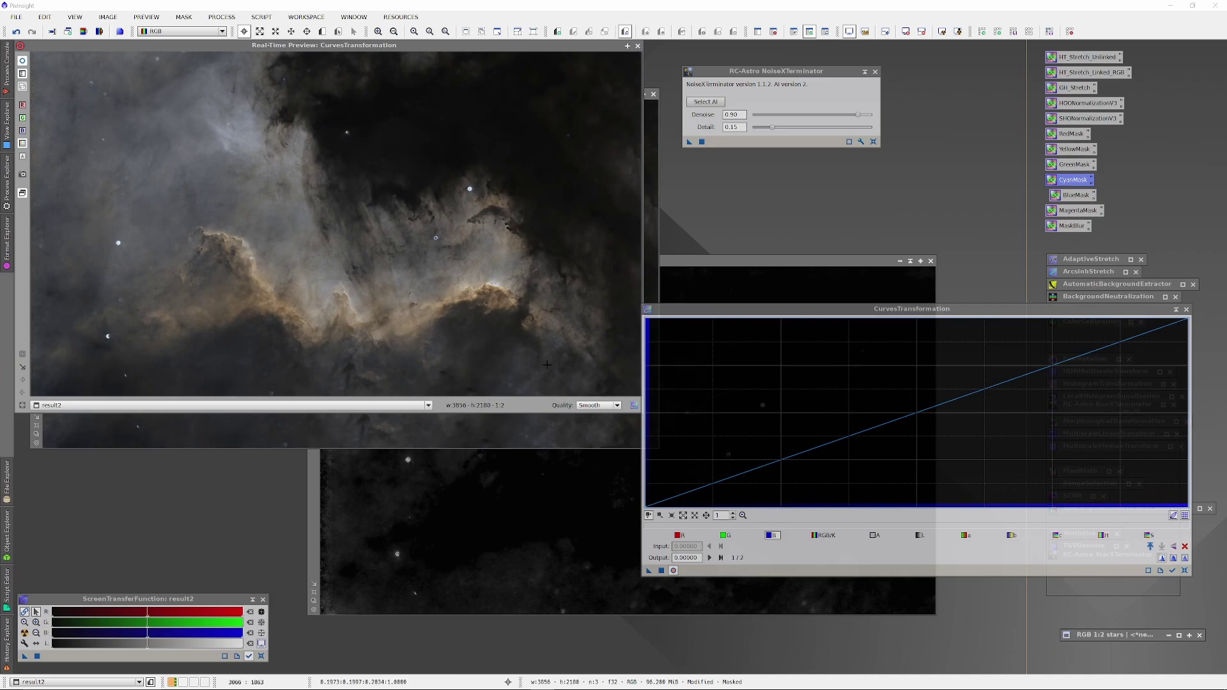
pyautogui.click(725, 445)
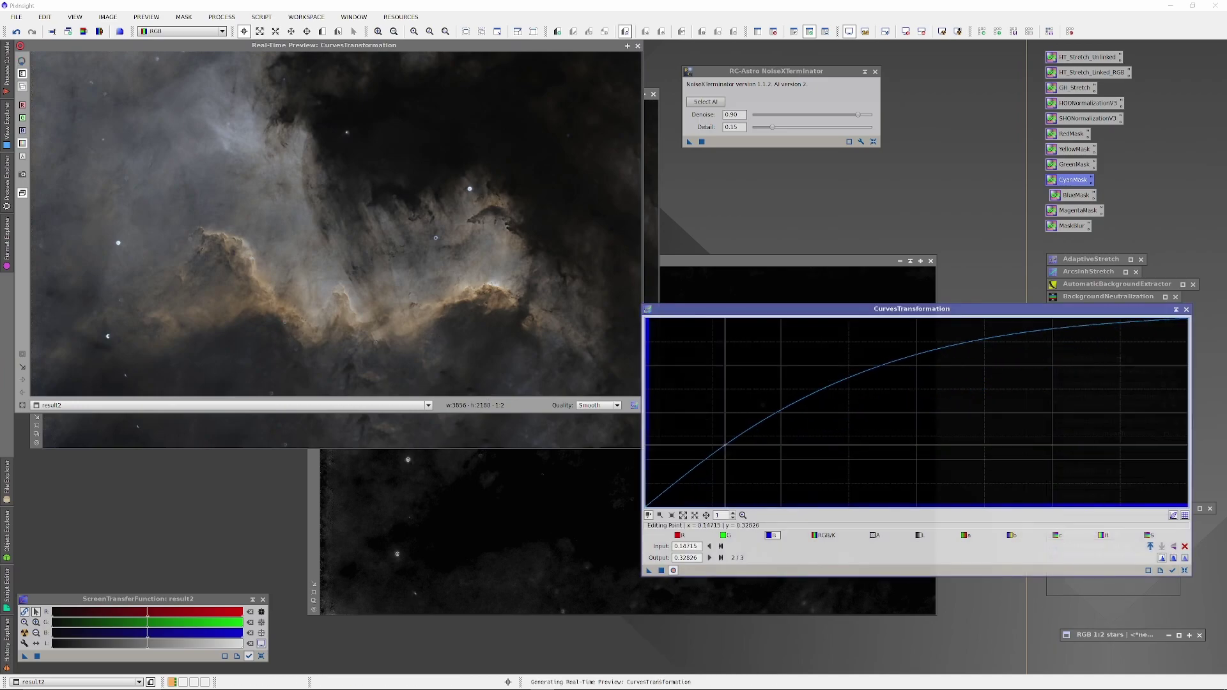
pyautogui.moveTo(725, 445); pyautogui.dragTo(766, 384)
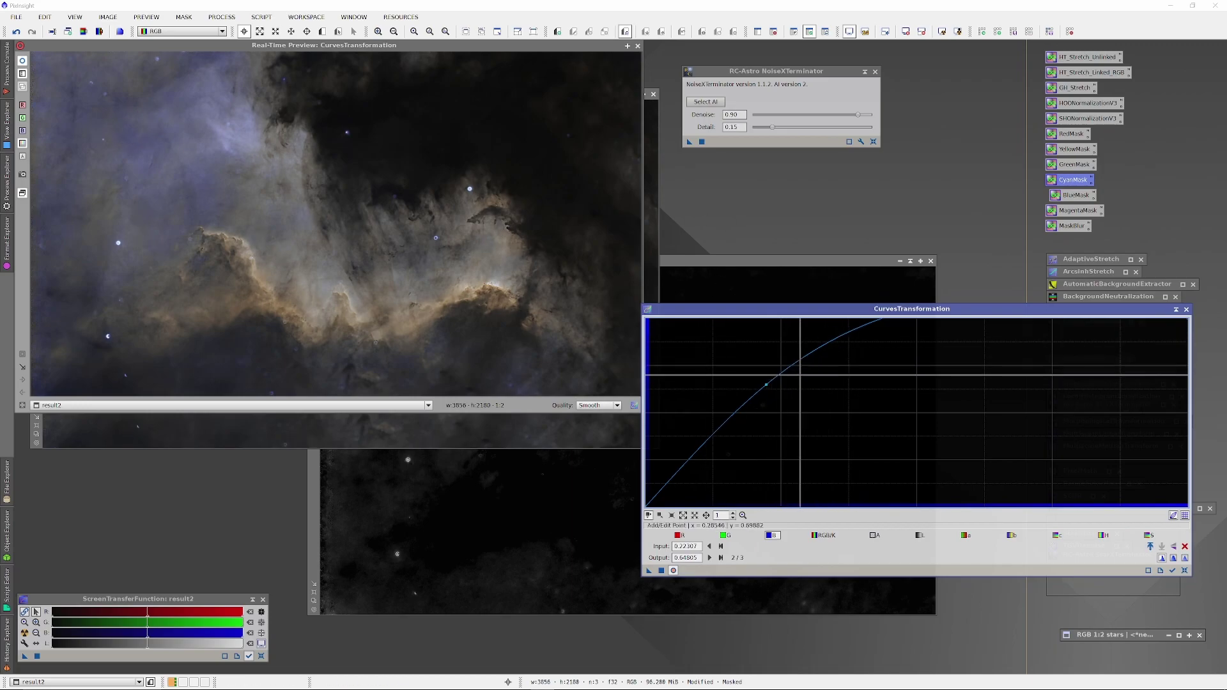
pyautogui.moveTo(767, 384); pyautogui.dragTo(853, 373)
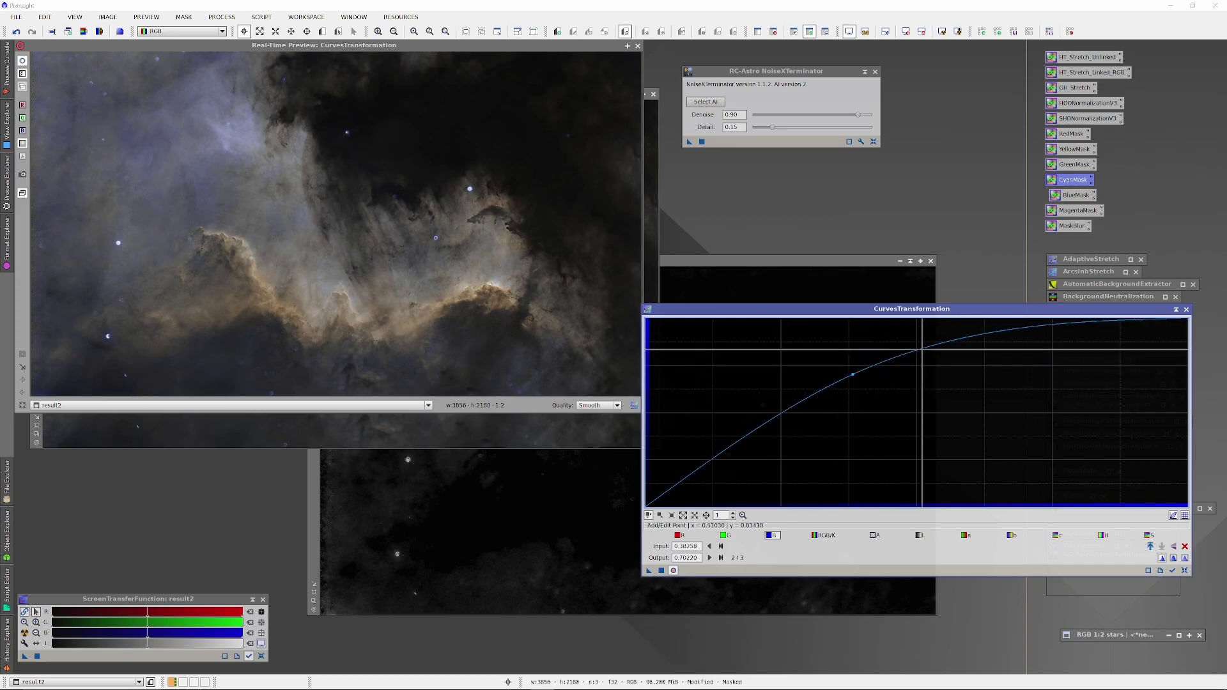
pyautogui.click(922, 348)
pyautogui.moveTo(922, 347); pyautogui.dragTo(924, 346)
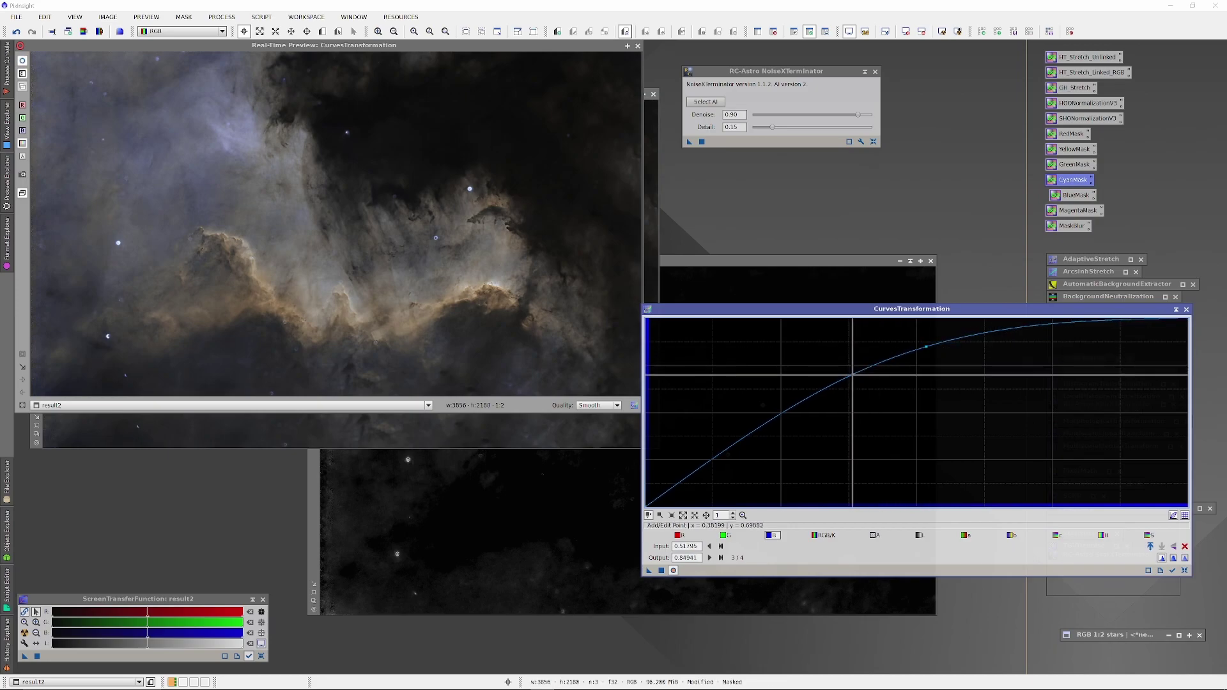
pyautogui.moveTo(763, 430); pyautogui.dragTo(722, 429)
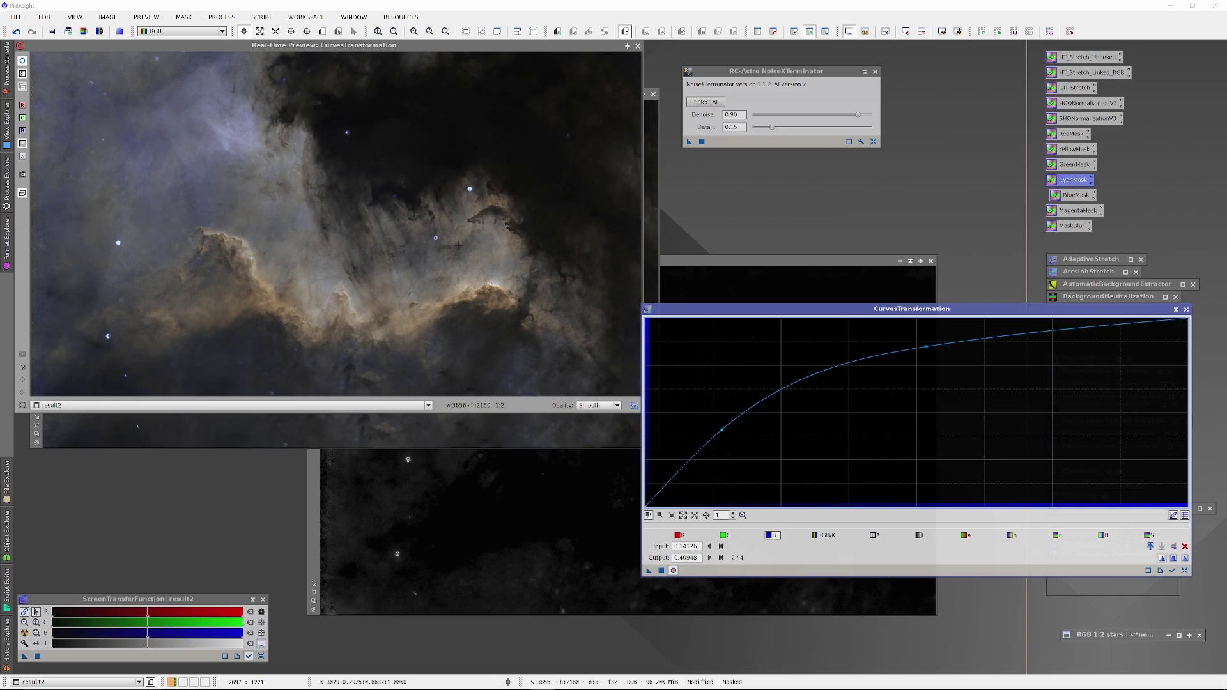
pyautogui.click(674, 571)
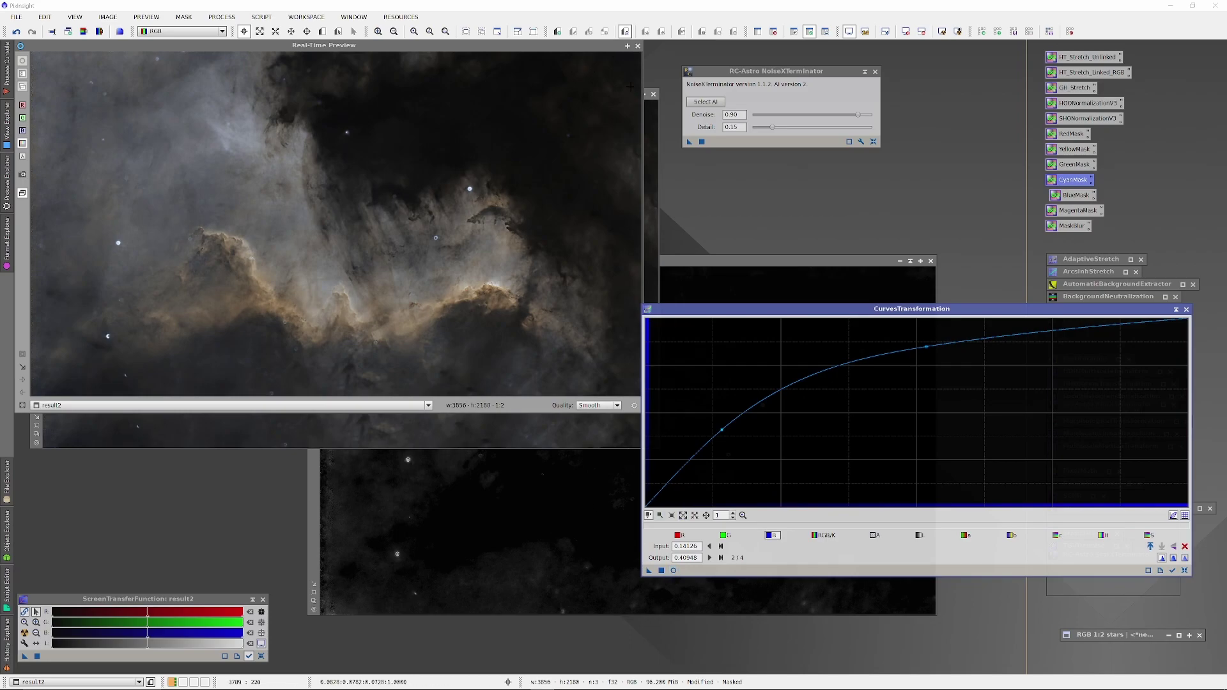
pyautogui.click(637, 46)
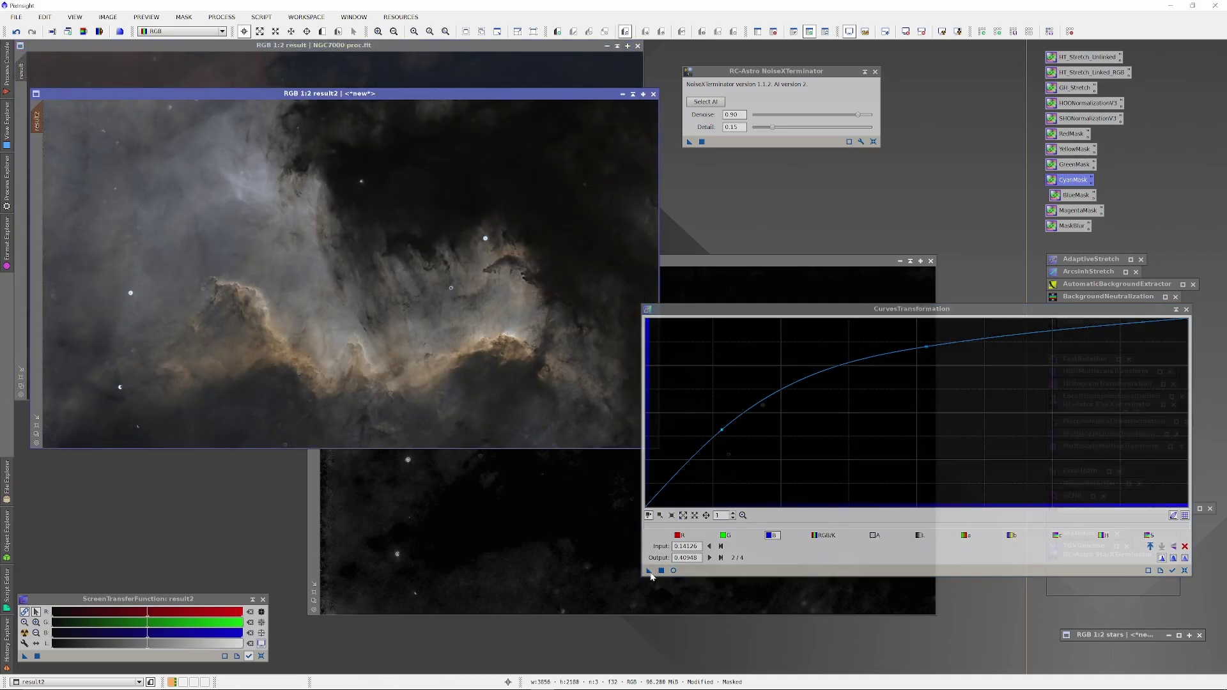
# - Apply the blue-boosting curve to result2 and set BlueMask as its mask
pyautogui.moveTo(649, 572); pyautogui.dragTo(473, 355)
pyautogui.click(1184, 570)
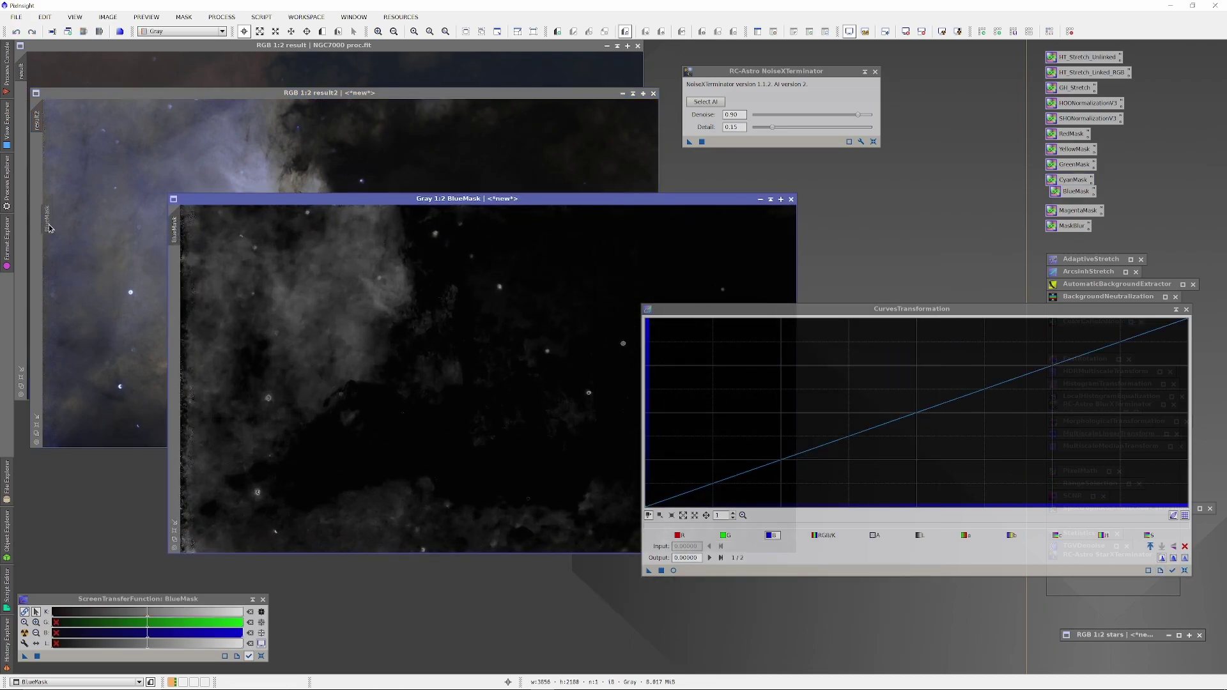
pyautogui.moveTo(41, 230); pyautogui.dragTo(42, 231)
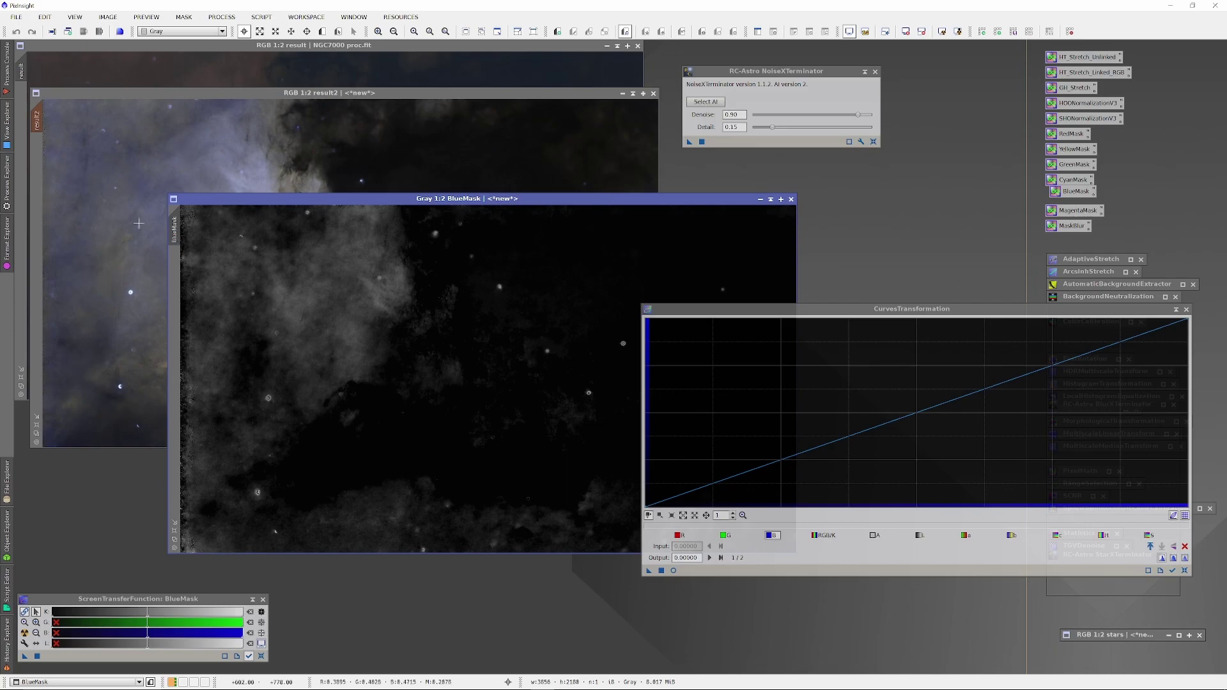
pyautogui.click(770, 199)
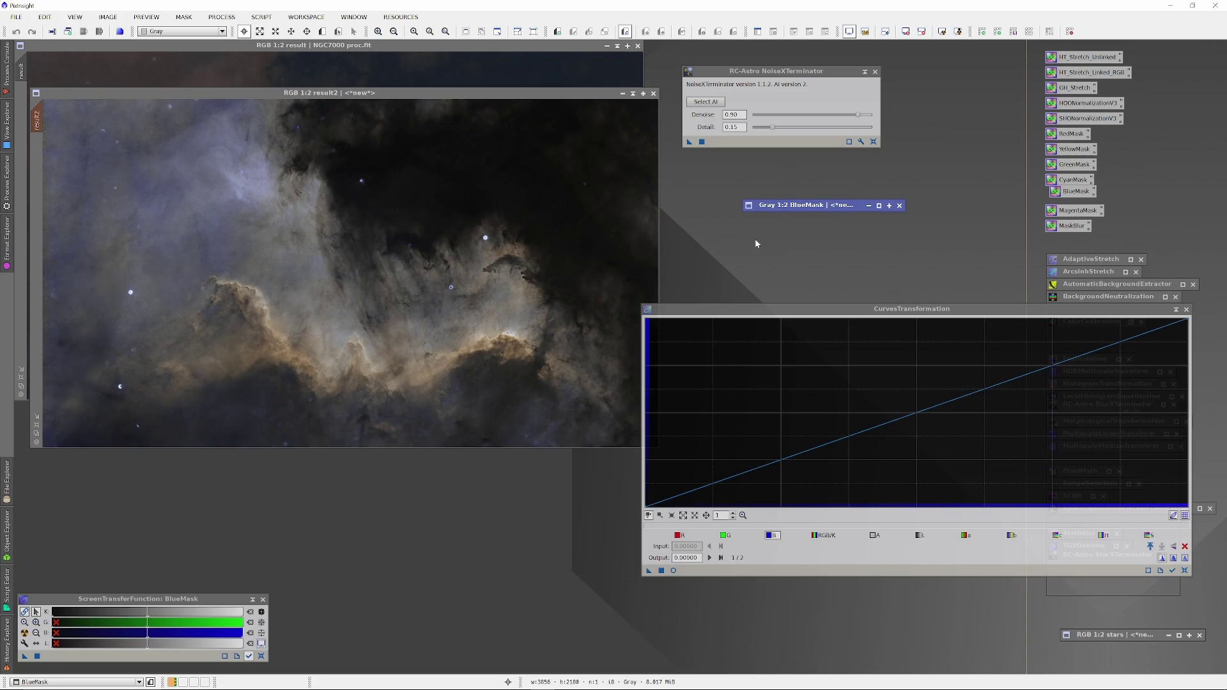
# - Try a new upward curve point in live preview, then close CurvesTransformation
pyautogui.click(856, 432)
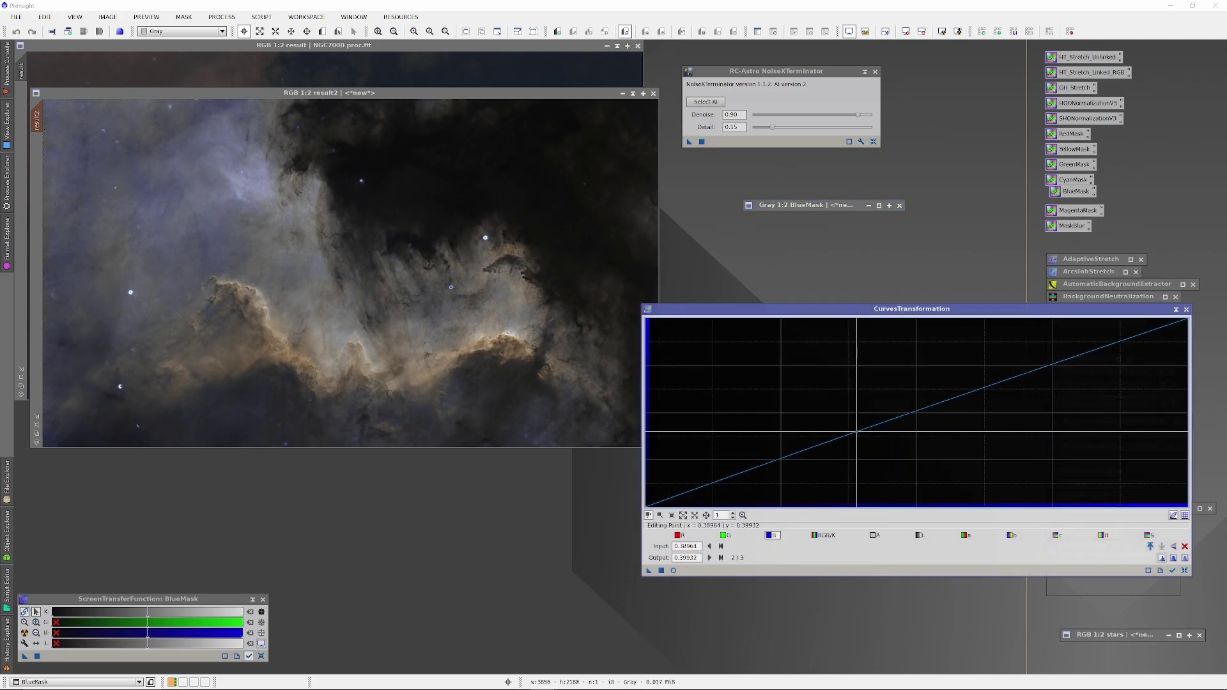
pyautogui.moveTo(856, 432); pyautogui.dragTo(664, 569)
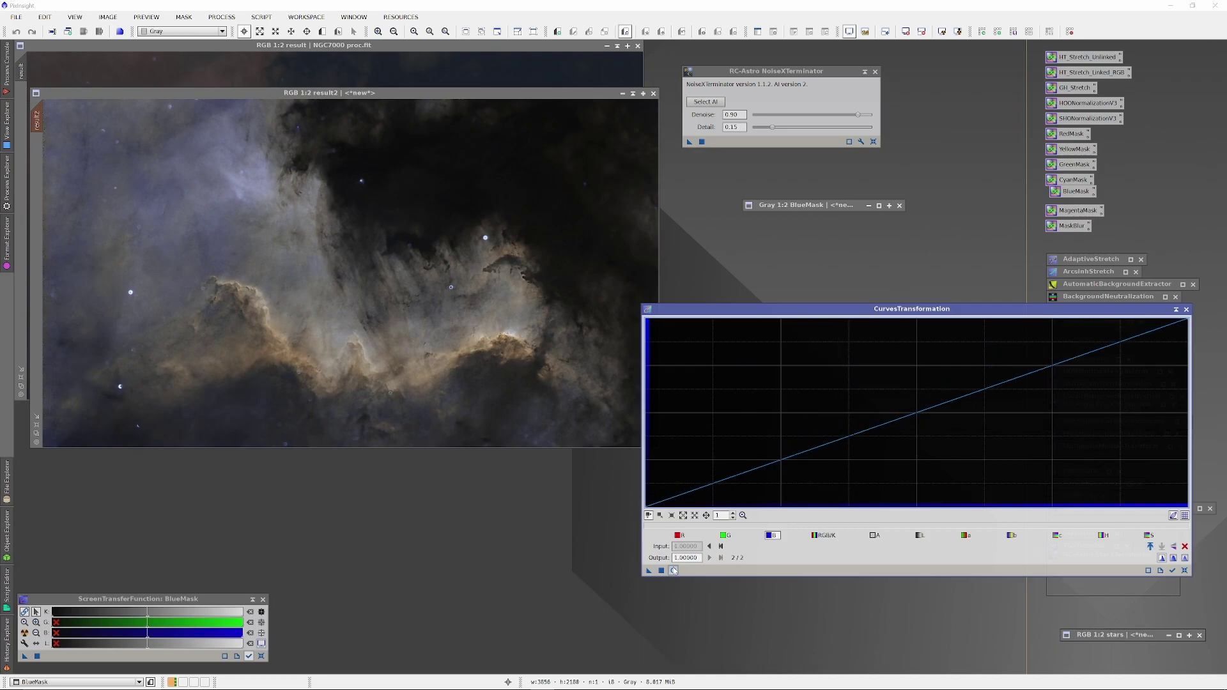
pyautogui.click(673, 570)
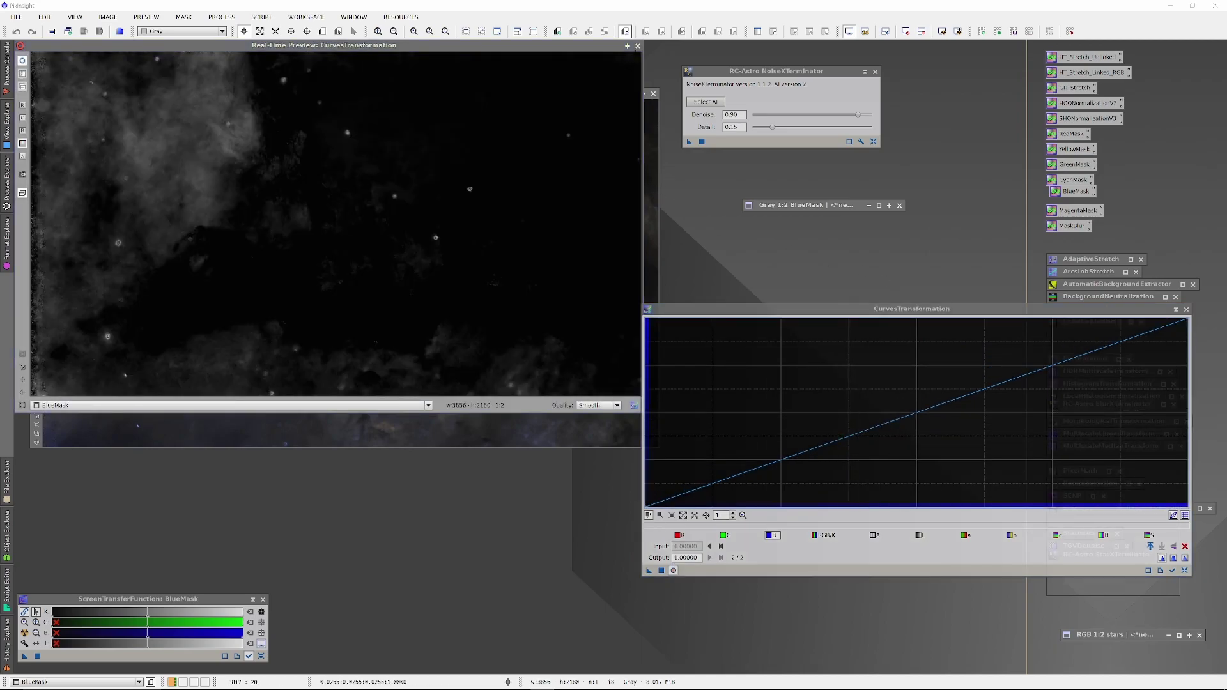
pyautogui.click(637, 45)
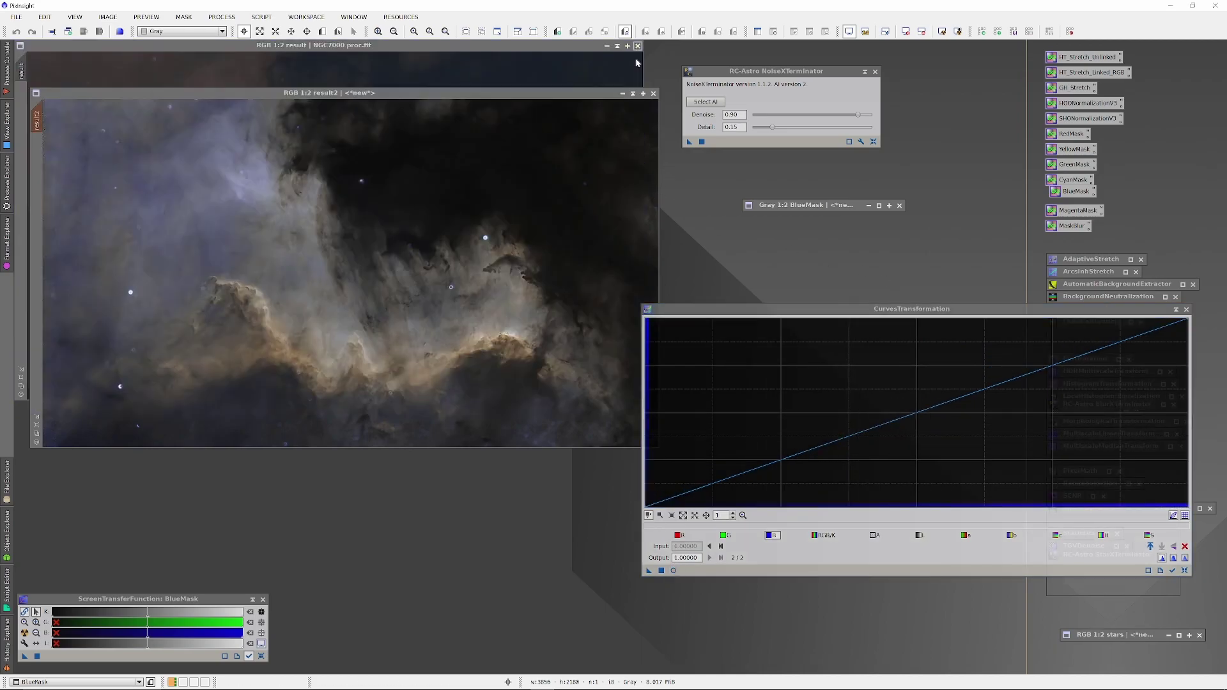
pyautogui.click(1186, 310)
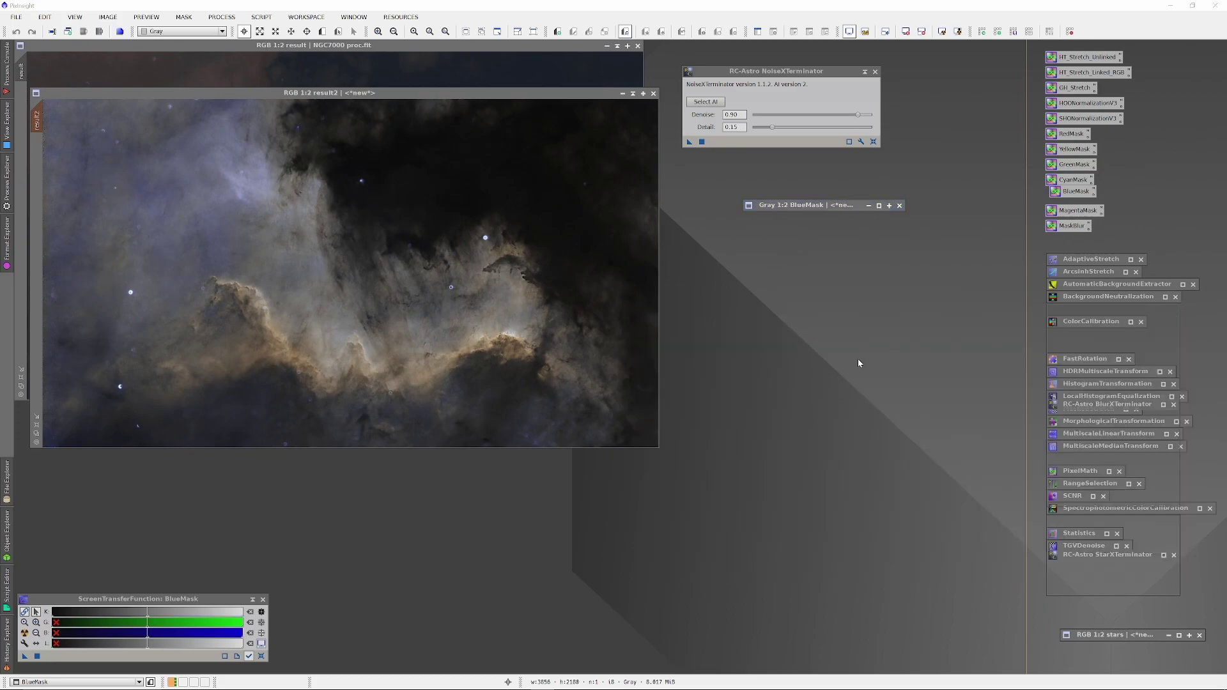
# - Reopen CurvesTransformation and show a live preview of result2 instead of BlueMask
pyautogui.click(8, 187)
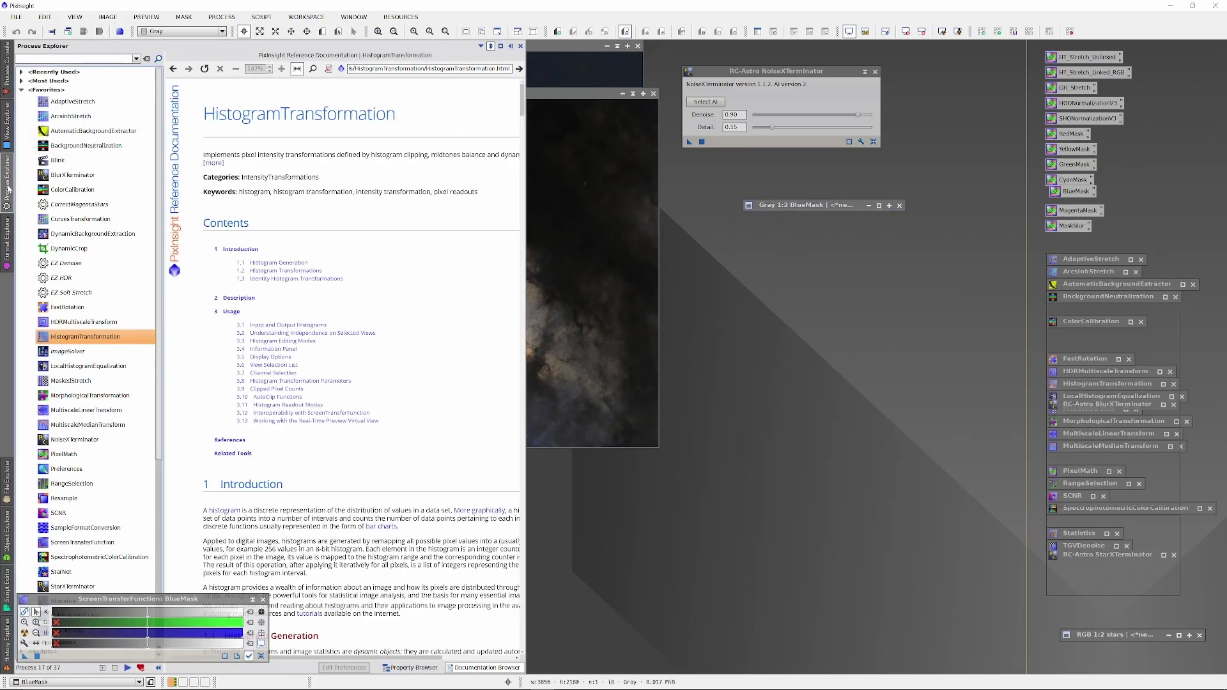
pyautogui.doubleClick(75, 219)
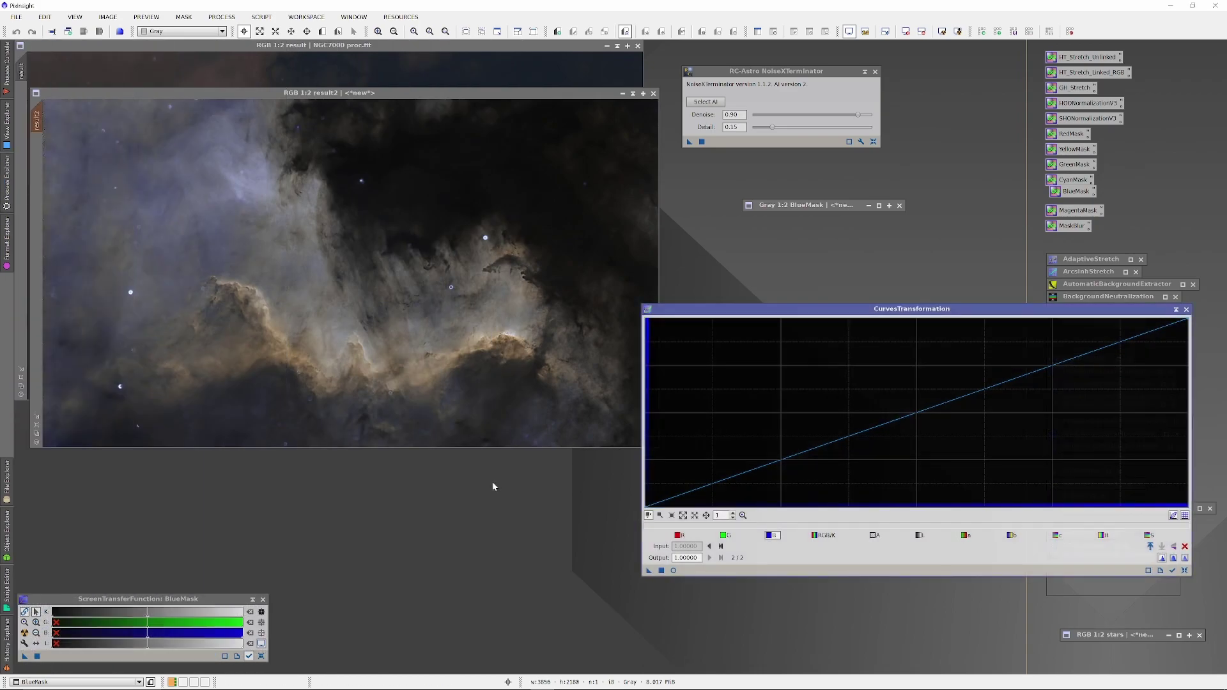
pyautogui.click(1186, 310)
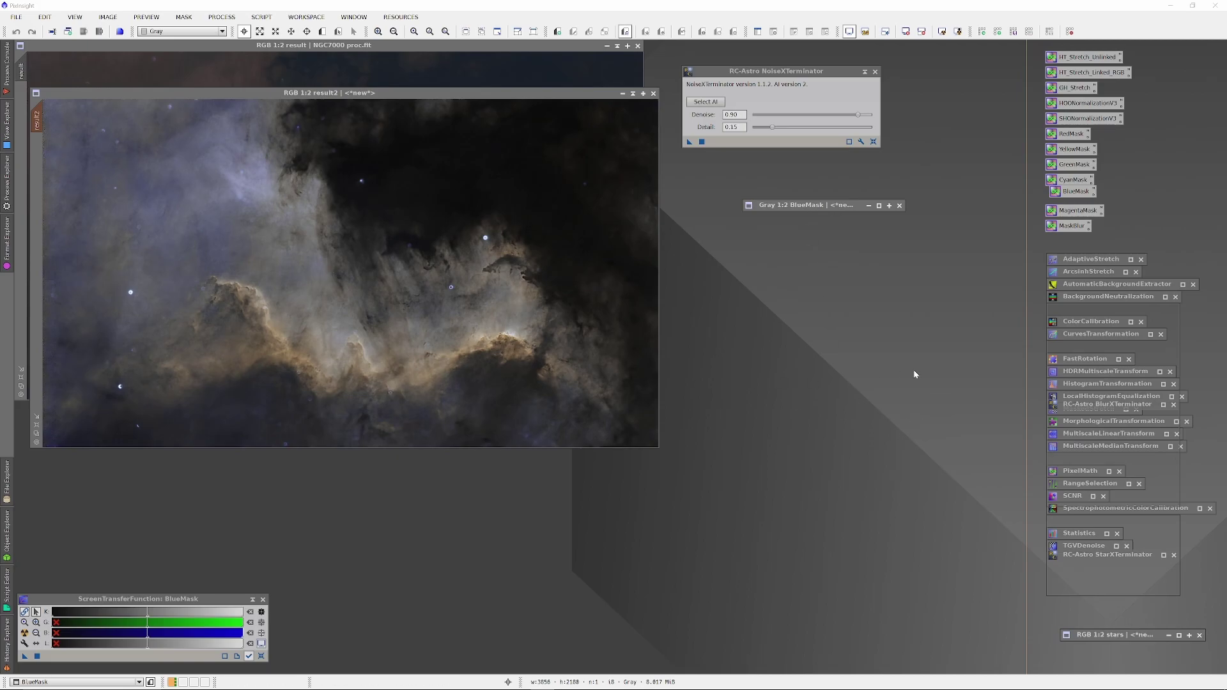
pyautogui.doubleClick(1097, 337)
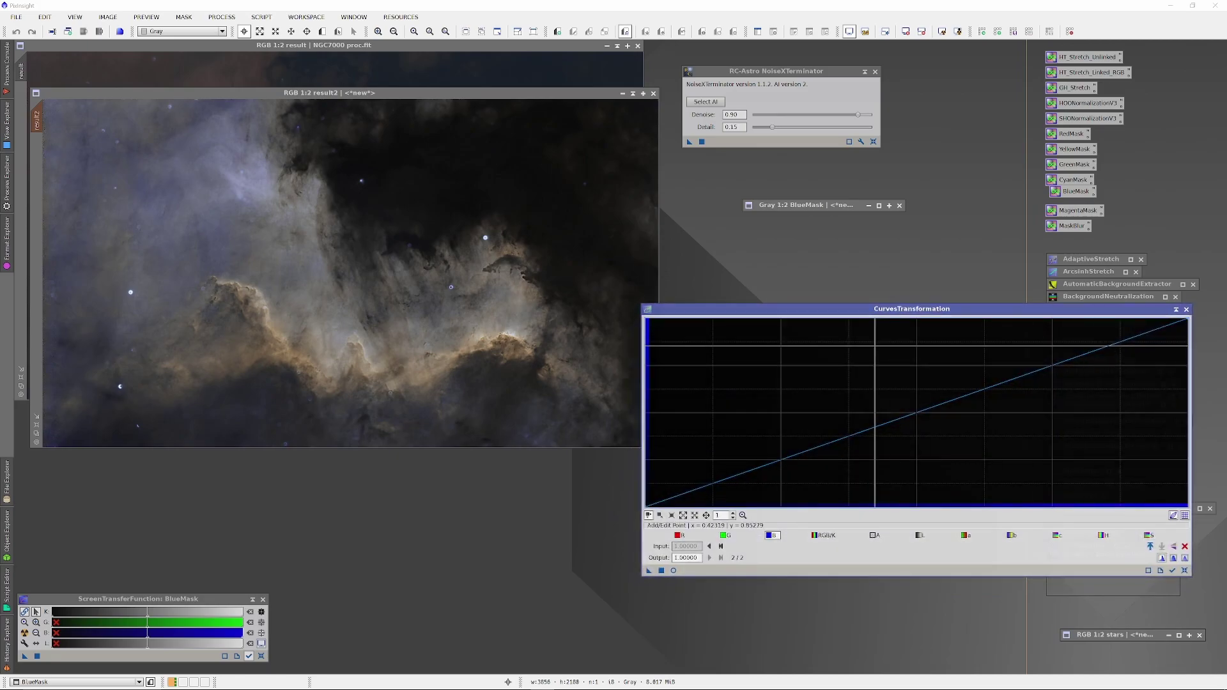
pyautogui.click(674, 571)
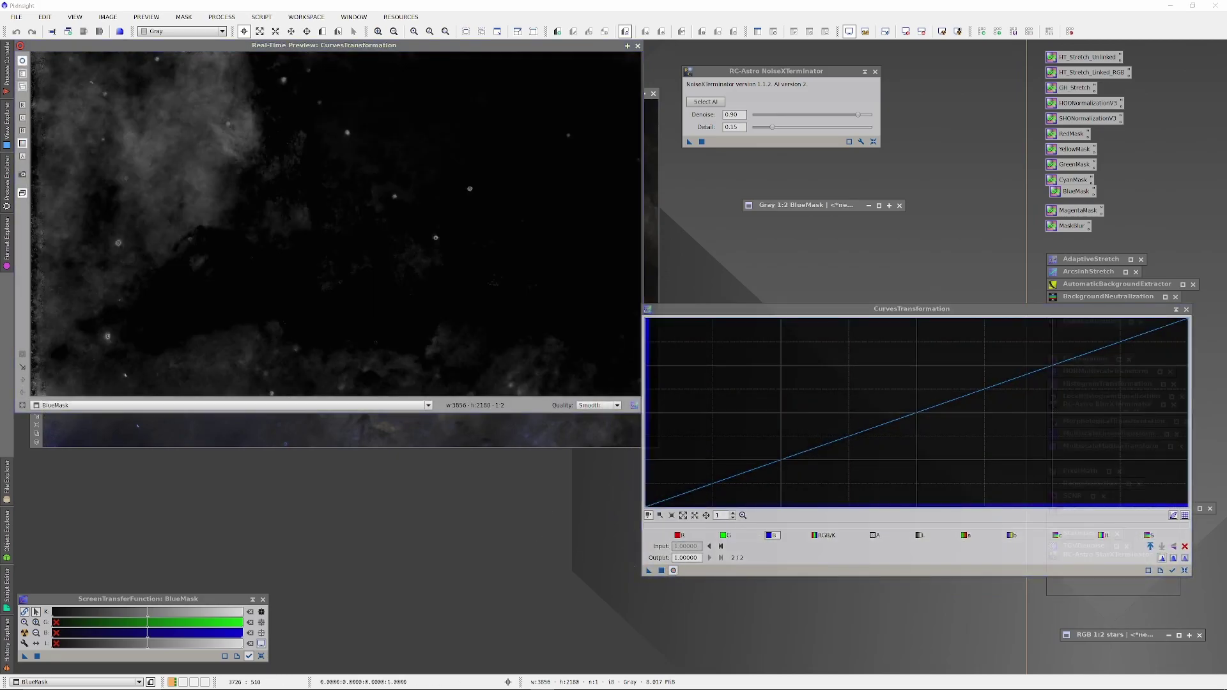
pyautogui.click(638, 46)
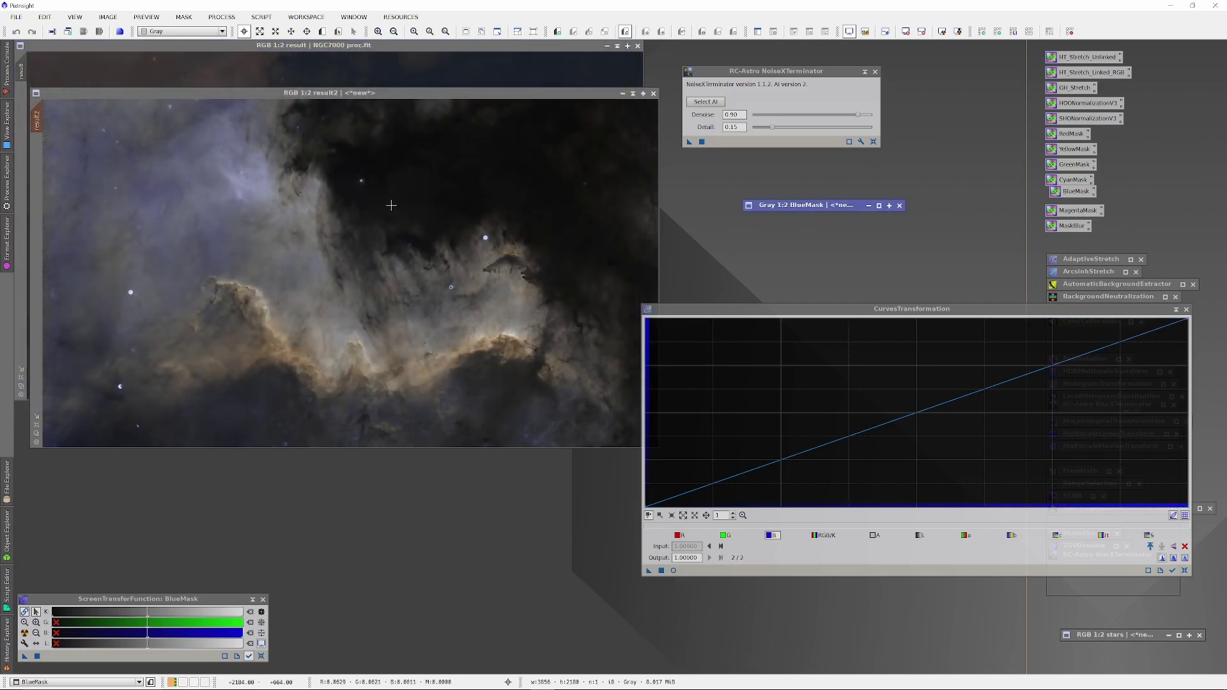
pyautogui.click(437, 99)
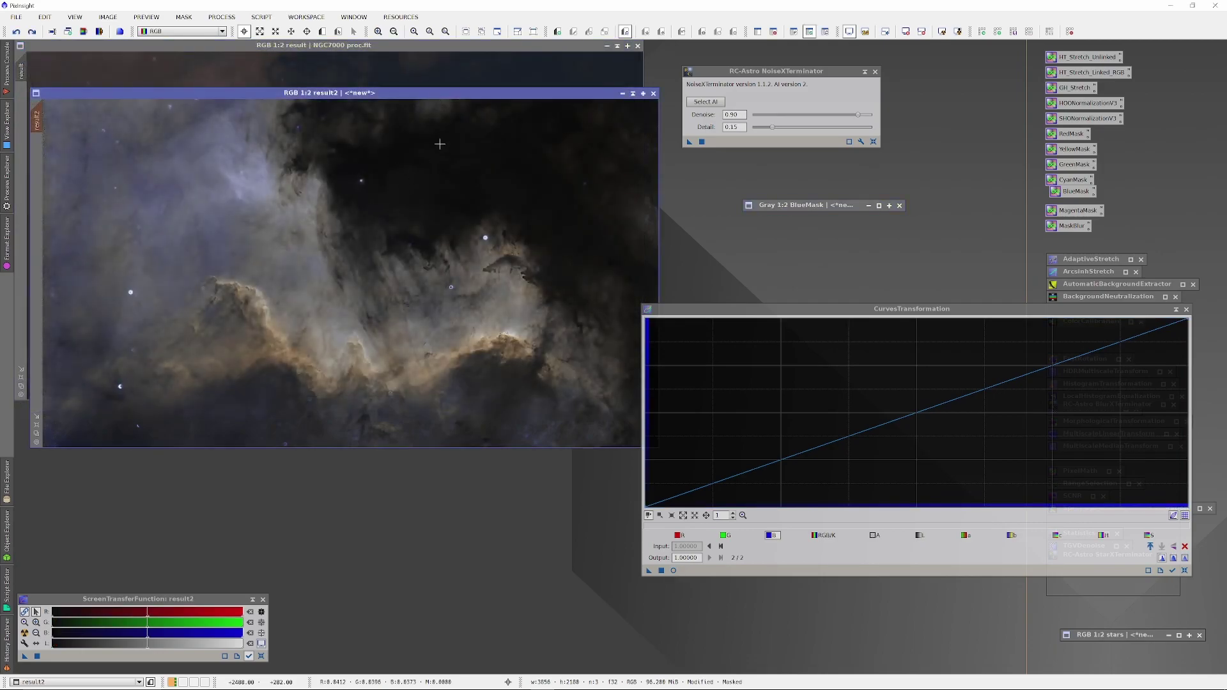
pyautogui.click(673, 571)
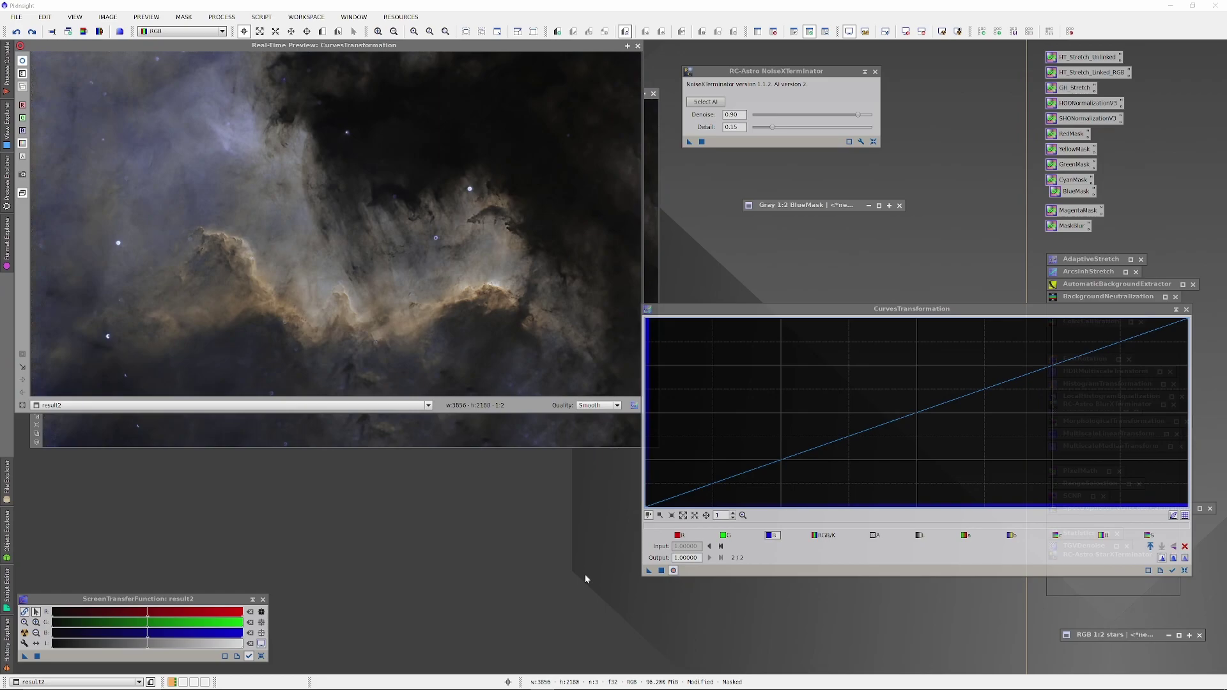
# - Reshape the blue curve with a midtone bow and a lower shadow point
pyautogui.moveTo(755, 468); pyautogui.dragTo(713, 458)
pyautogui.press('Delete')
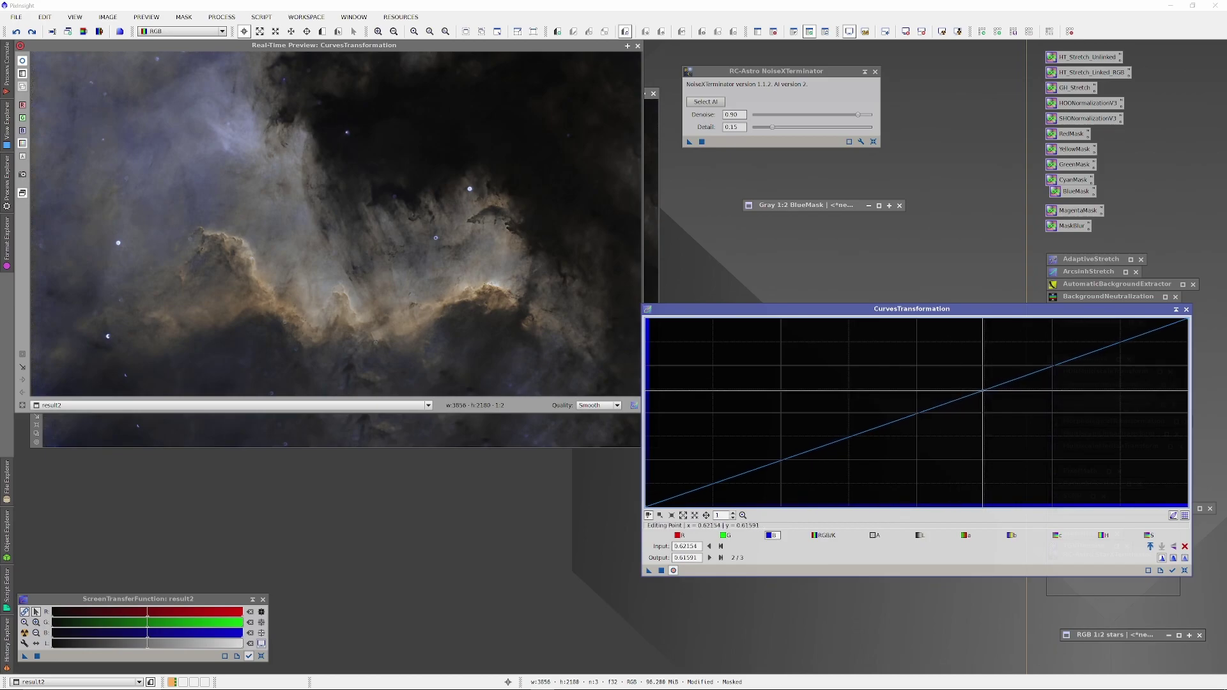
pyautogui.moveTo(950, 387); pyautogui.dragTo(886, 361)
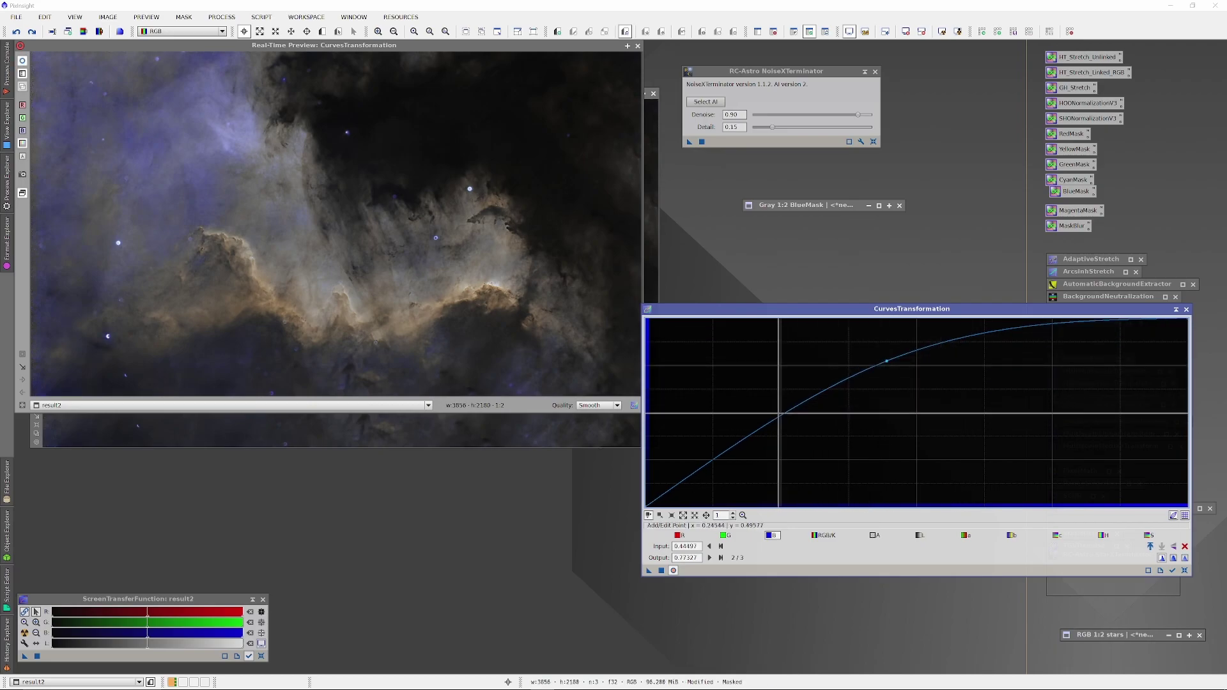
pyautogui.moveTo(737, 442)
pyautogui.mouseDown()
pyautogui.moveTo(752, 469)
pyautogui.moveTo(742, 433)
pyautogui.mouseUp()
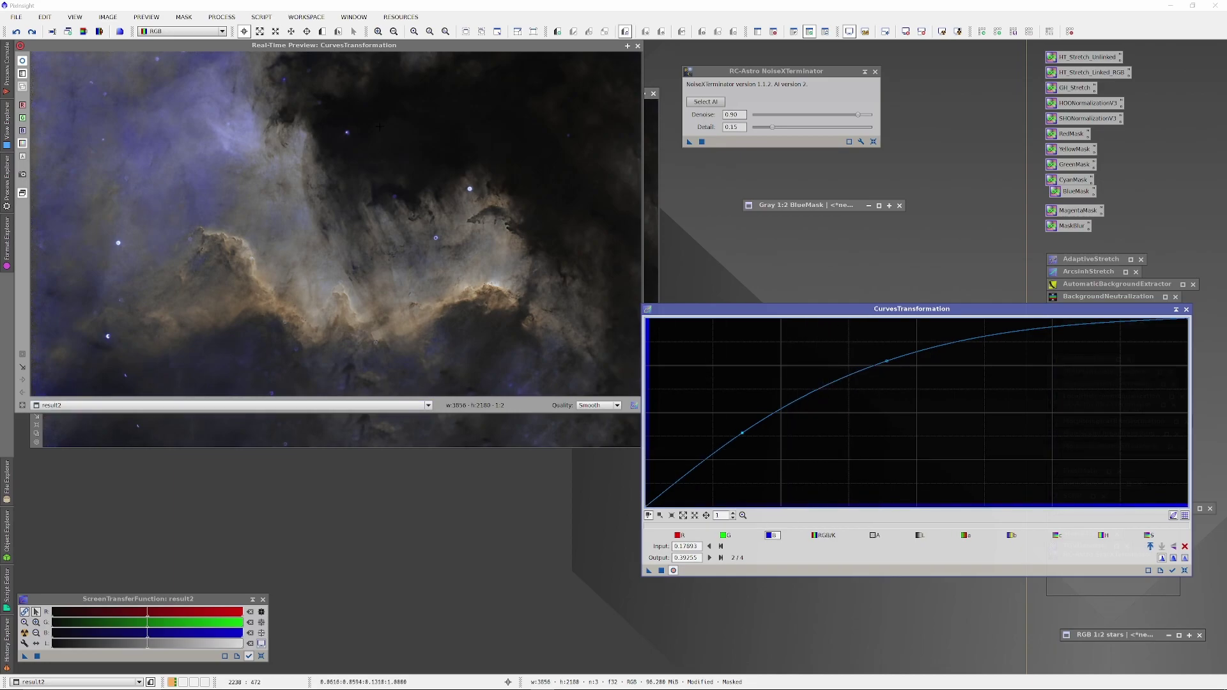
# - Adjust a lightness point and shape the green curve while watching the preview
pyautogui.click(920, 535)
pyautogui.click(783, 465)
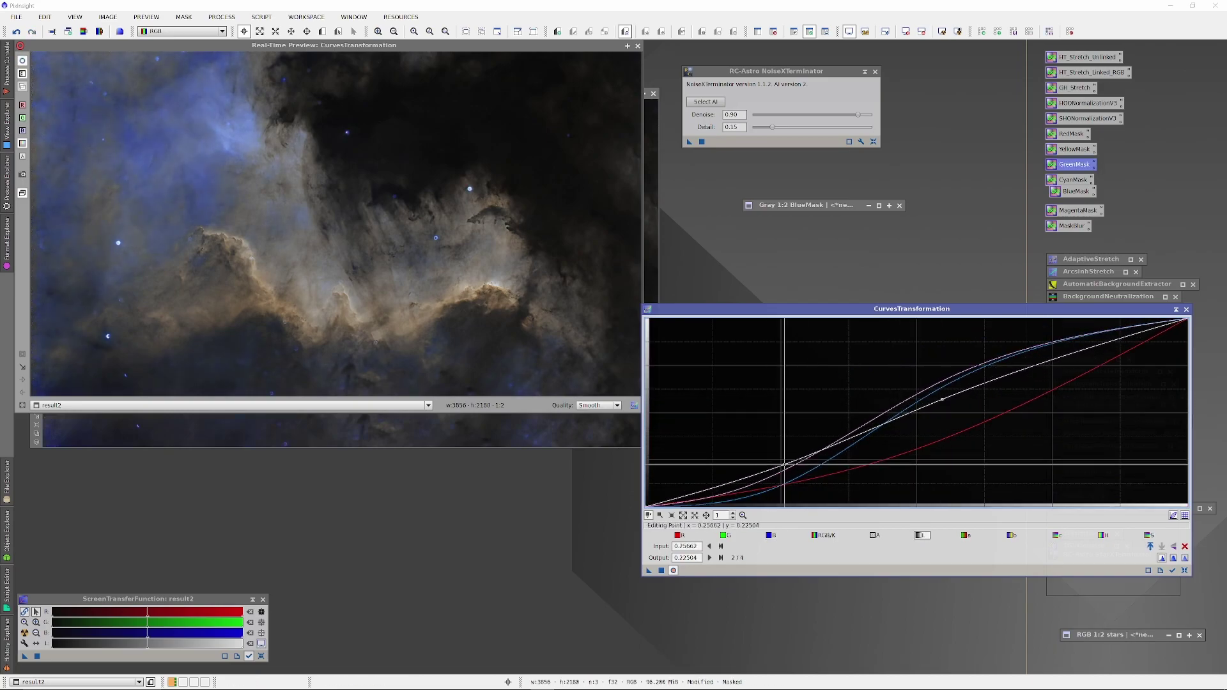
pyautogui.click(725, 535)
pyautogui.click(749, 444)
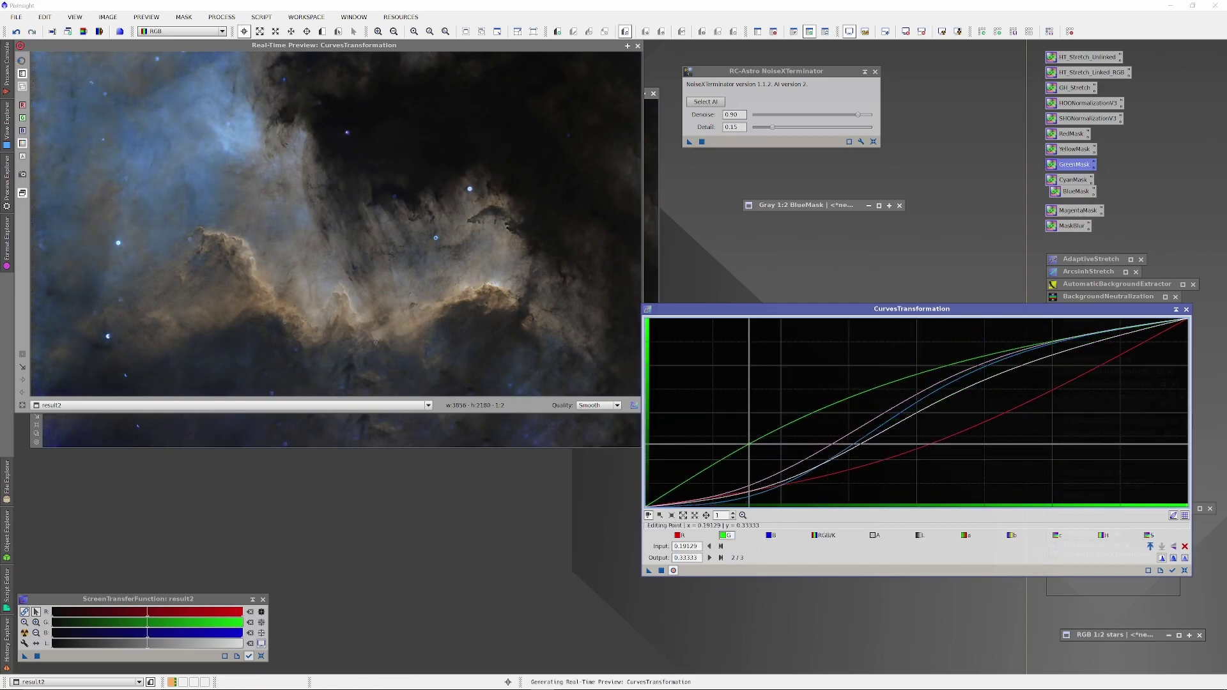
pyautogui.moveTo(749, 443); pyautogui.dragTo(767, 450)
pyautogui.click(691, 489)
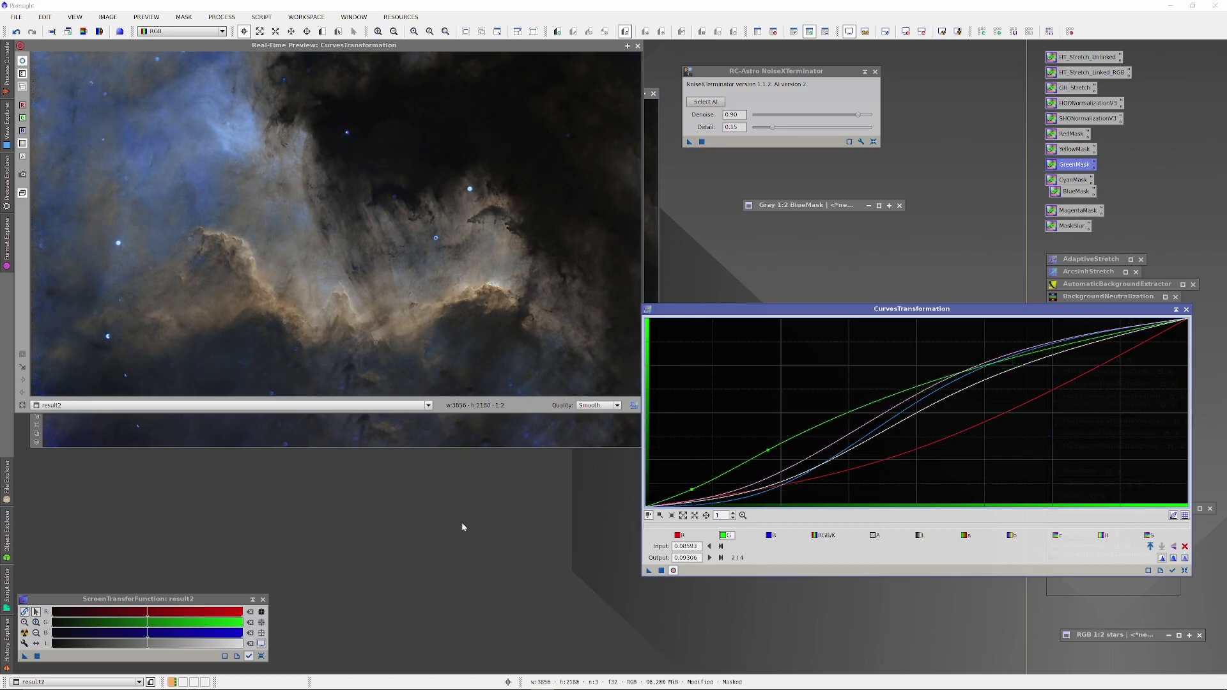
pyautogui.click(22, 62)
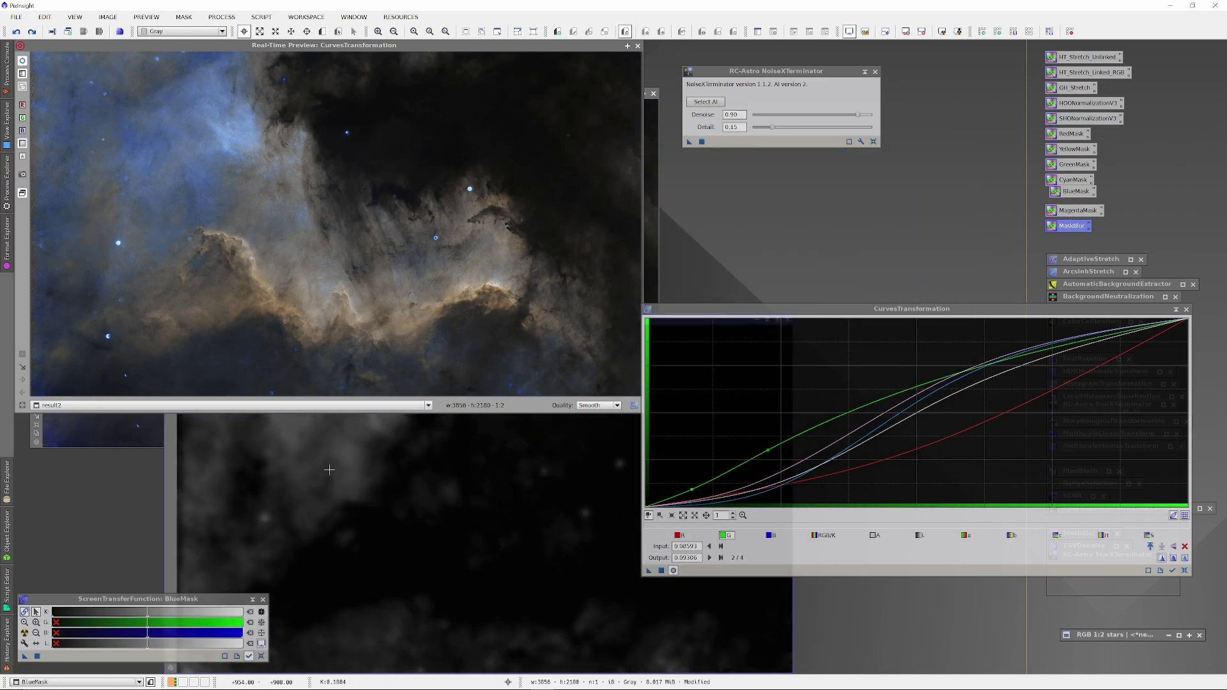
# - Apply the richer-blue curve to result2 with the live preview closed, leaving CurvesTransformation reset
pyautogui.click(673, 570)
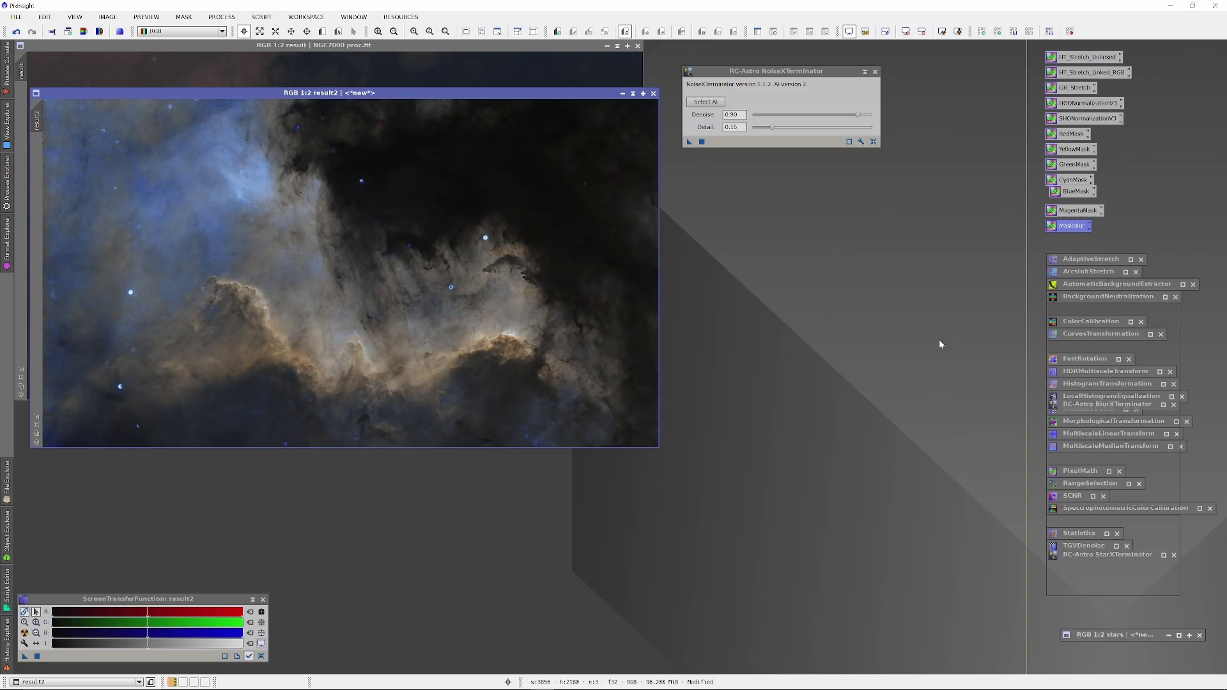
pyautogui.doubleClick(1088, 336)
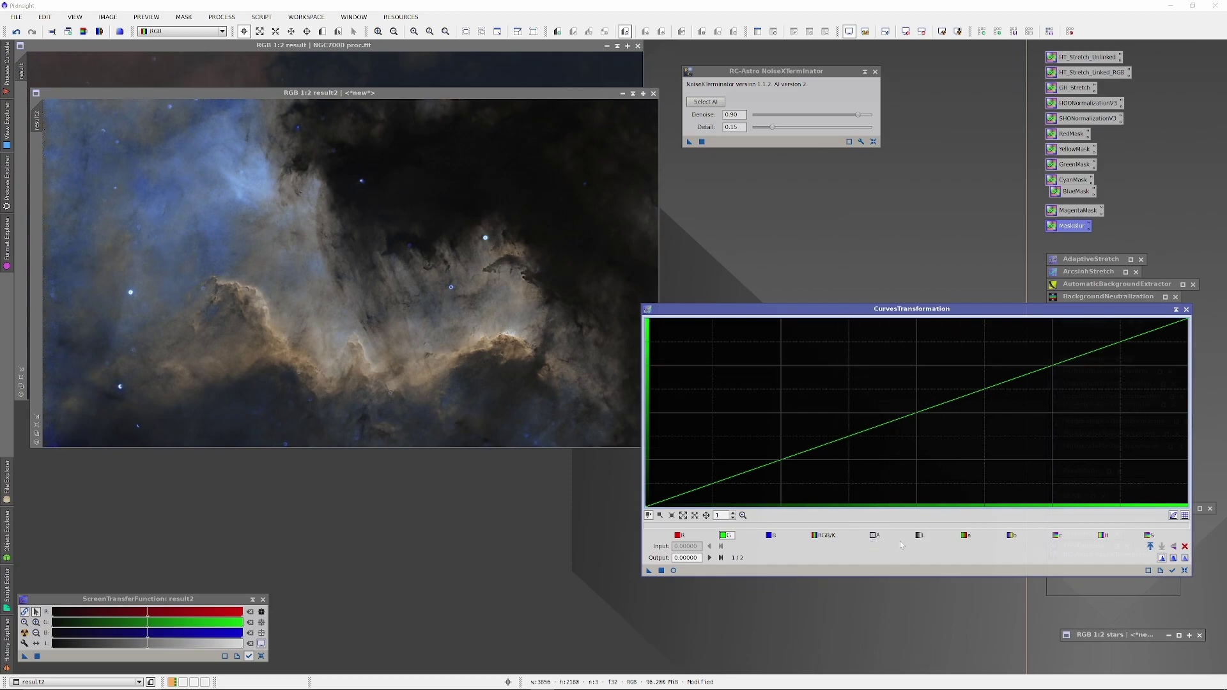
# - On the combined RGB/K curve with live preview, pull a shadow point down to deepen darks
pyautogui.click(822, 535)
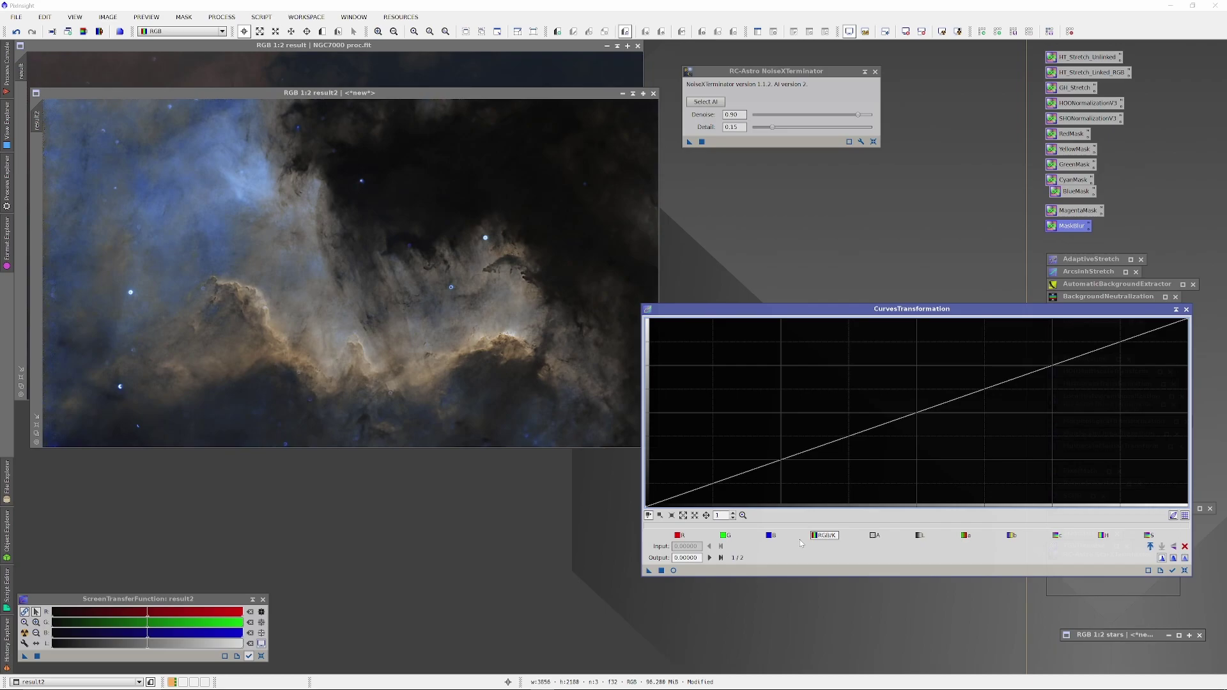
pyautogui.click(673, 570)
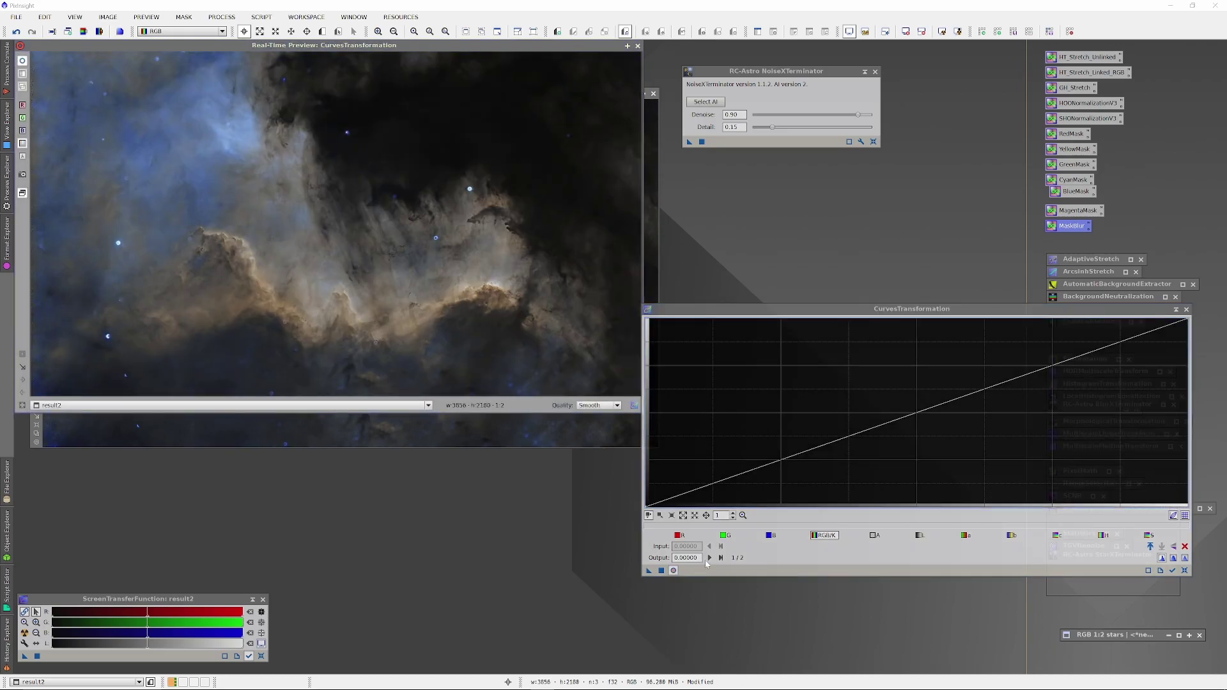
pyautogui.click(749, 477)
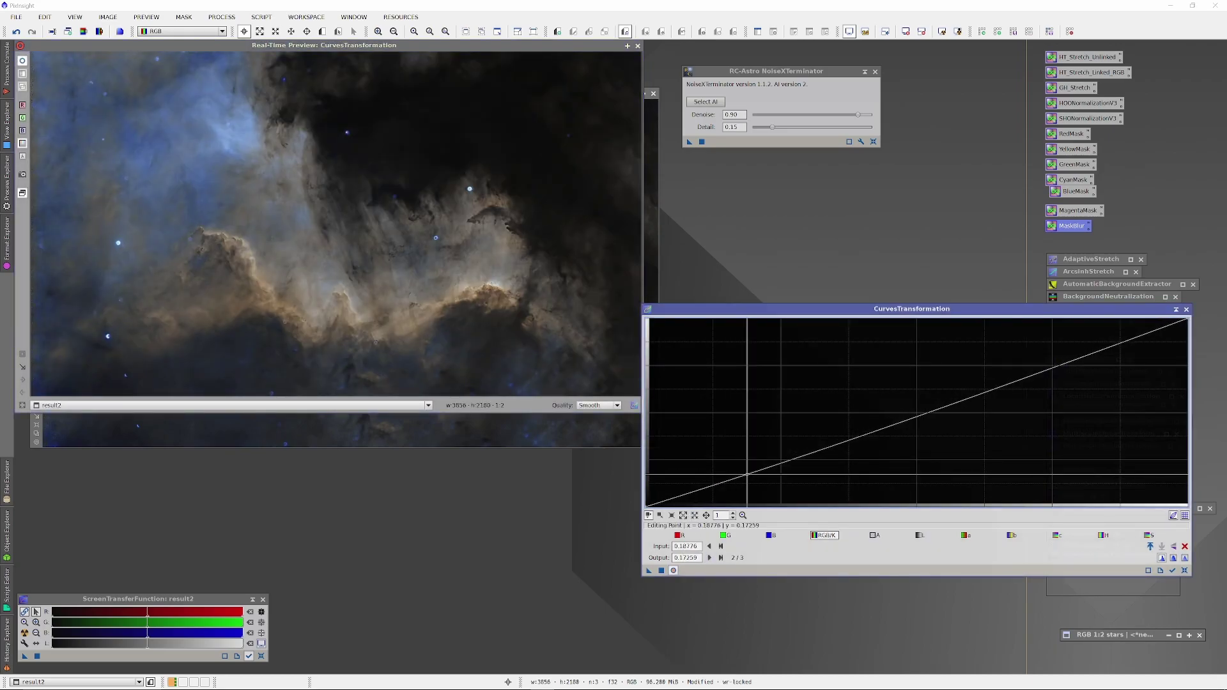
pyautogui.moveTo(749, 478); pyautogui.dragTo(743, 473)
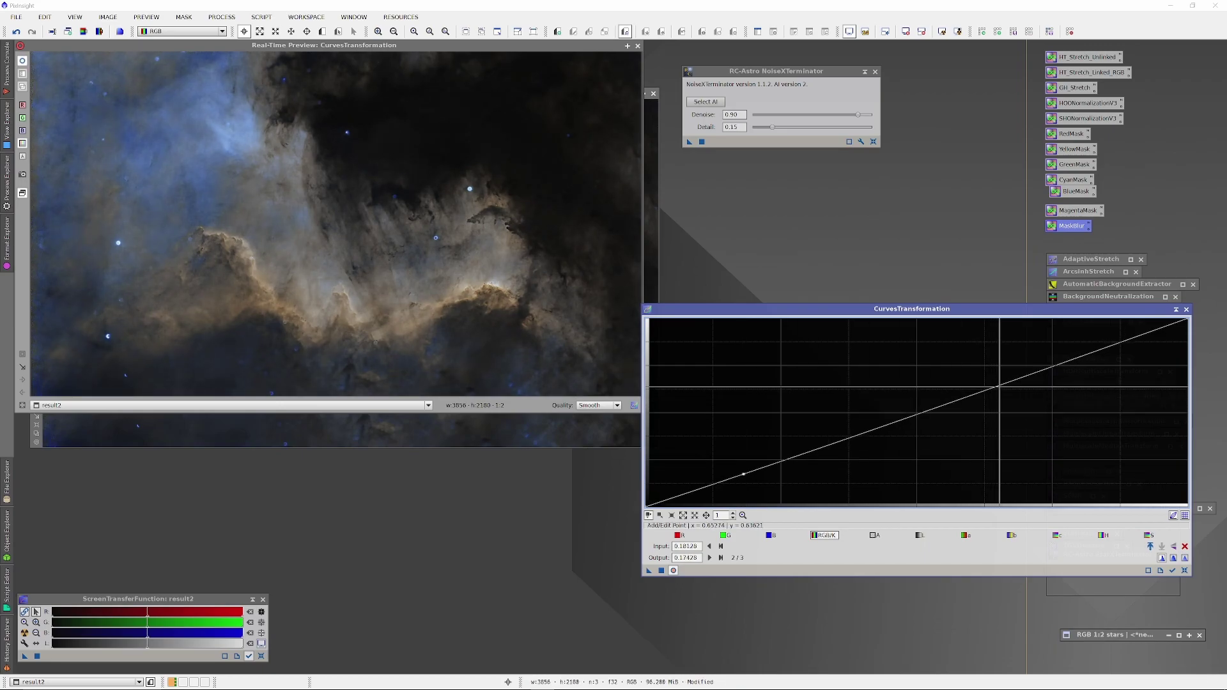
pyautogui.moveTo(743, 474); pyautogui.dragTo(745, 476)
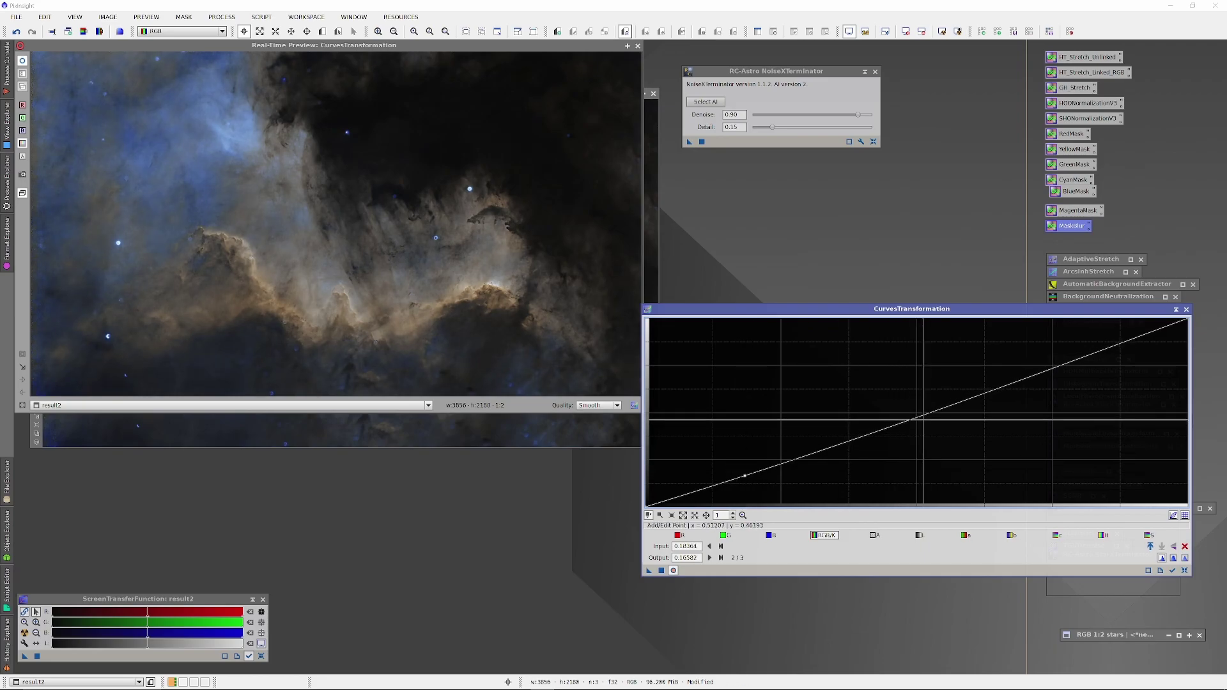
# - Add a highlight point and lift lower and upper midtone points to brighten the nebula
pyautogui.click(1069, 358)
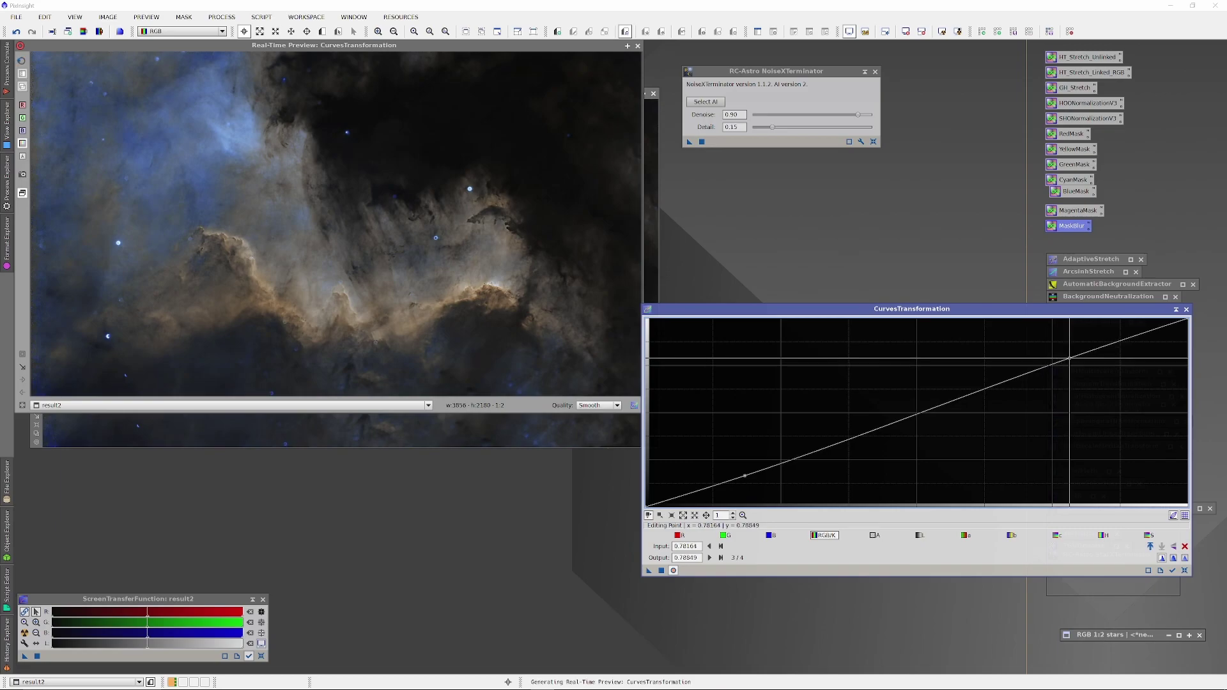
pyautogui.moveTo(1069, 359); pyautogui.dragTo(1065, 359)
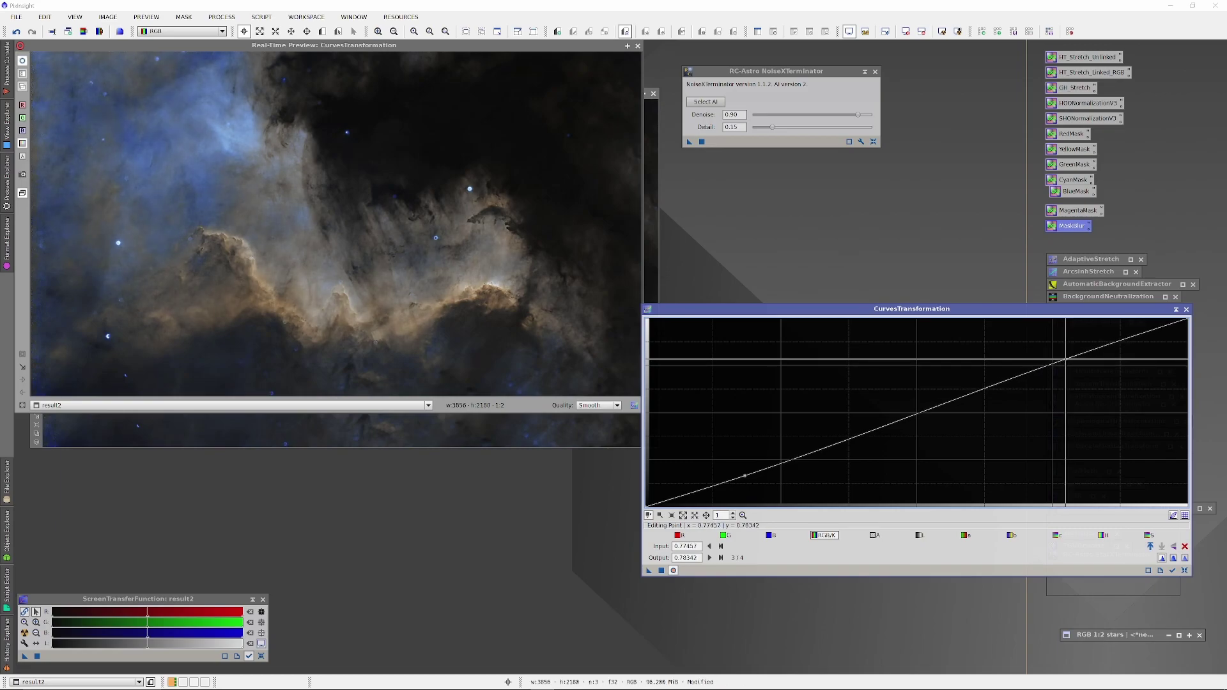
pyautogui.click(851, 438)
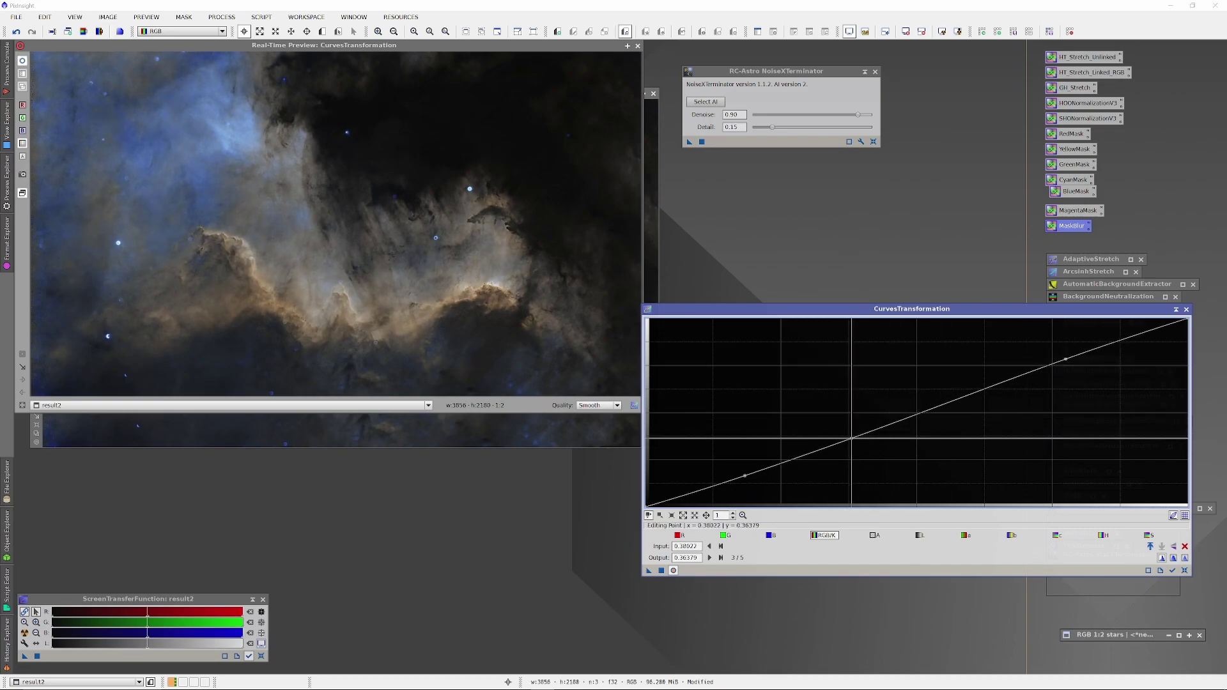
pyautogui.moveTo(851, 438); pyautogui.dragTo(852, 434)
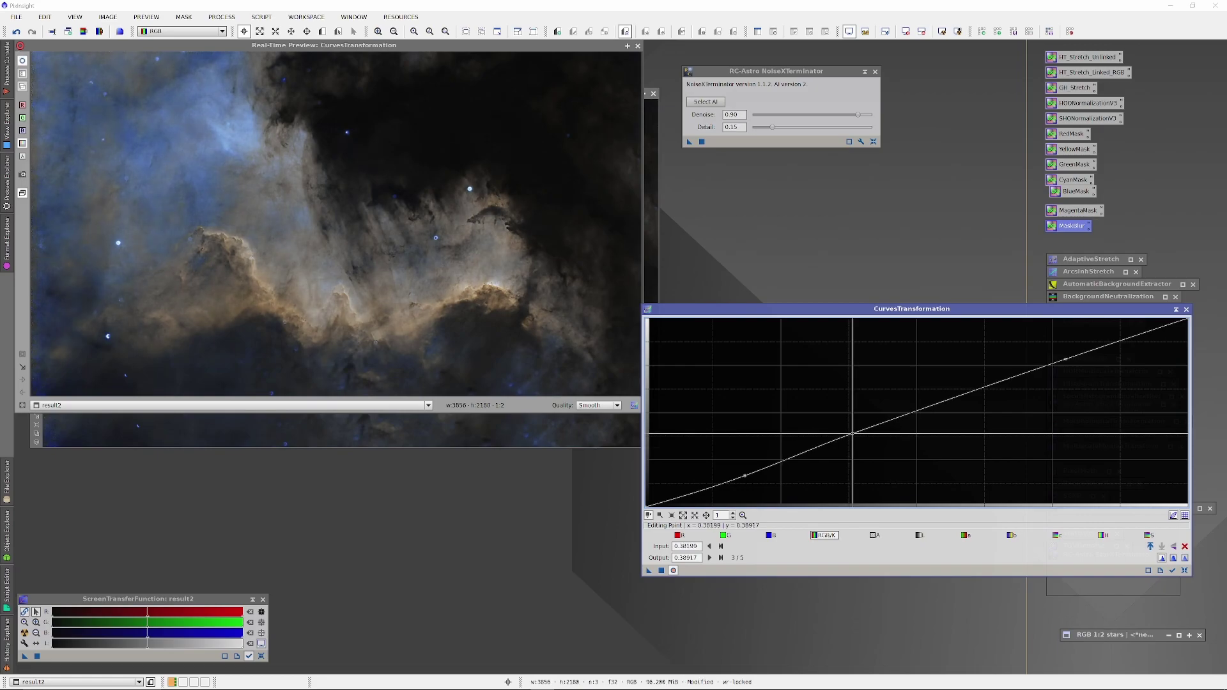
pyautogui.click(964, 394)
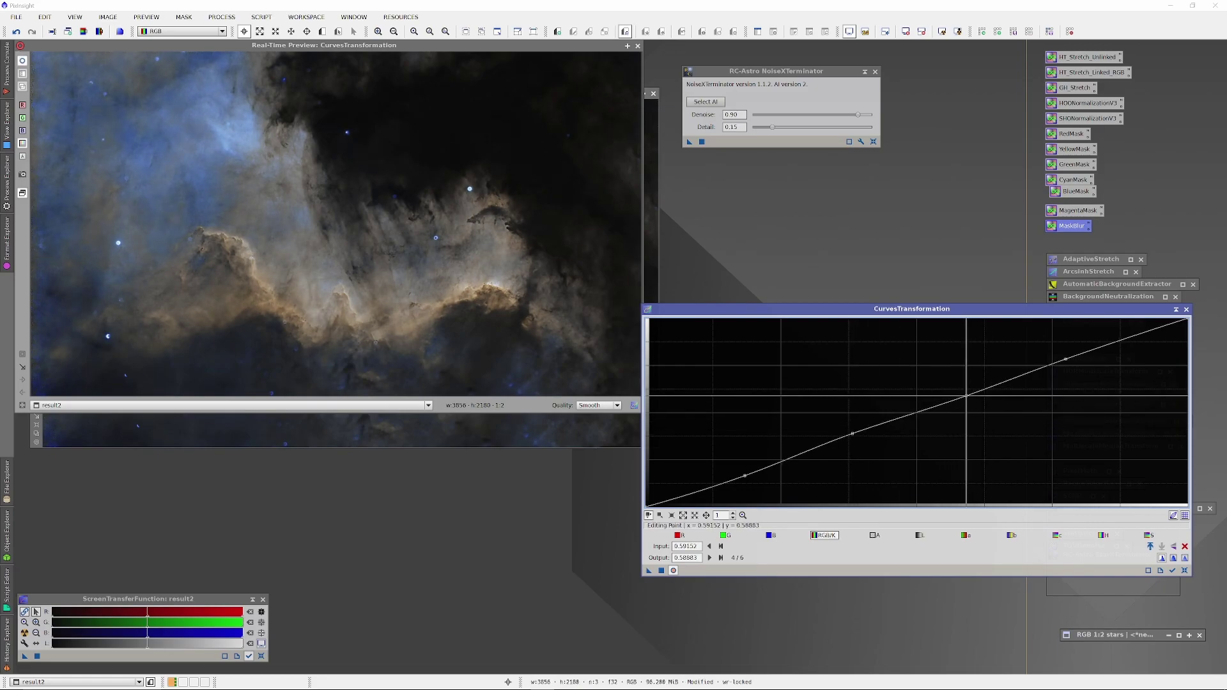
pyautogui.moveTo(965, 394); pyautogui.dragTo(963, 391)
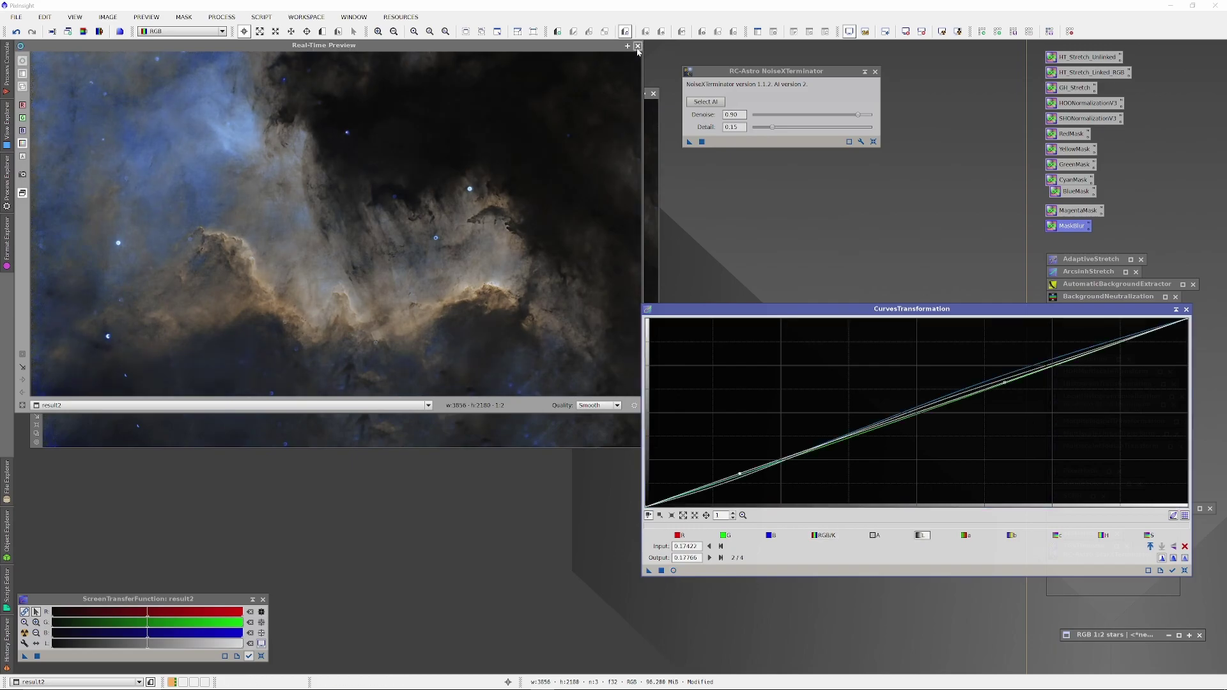
# - Close the live preview and apply the gentle S-curve to result2
pyautogui.click(637, 46)
pyautogui.moveTo(648, 570); pyautogui.dragTo(405, 529)
pyautogui.click(456, 362)
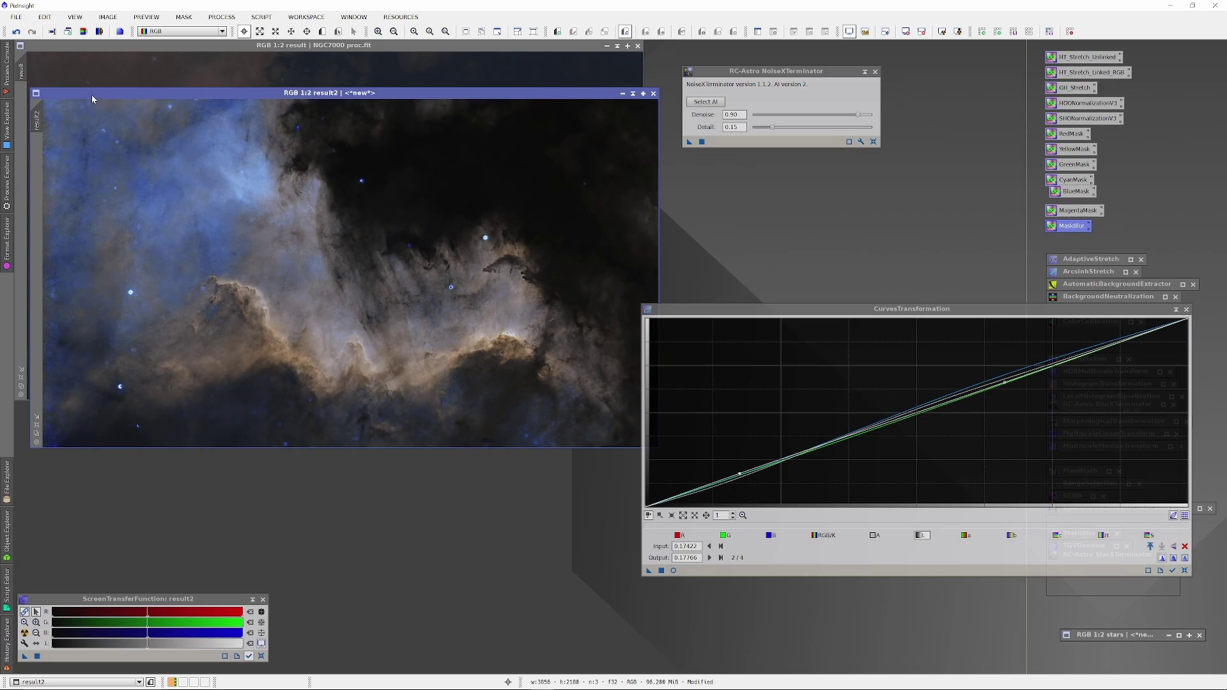
pyautogui.click(16, 17)
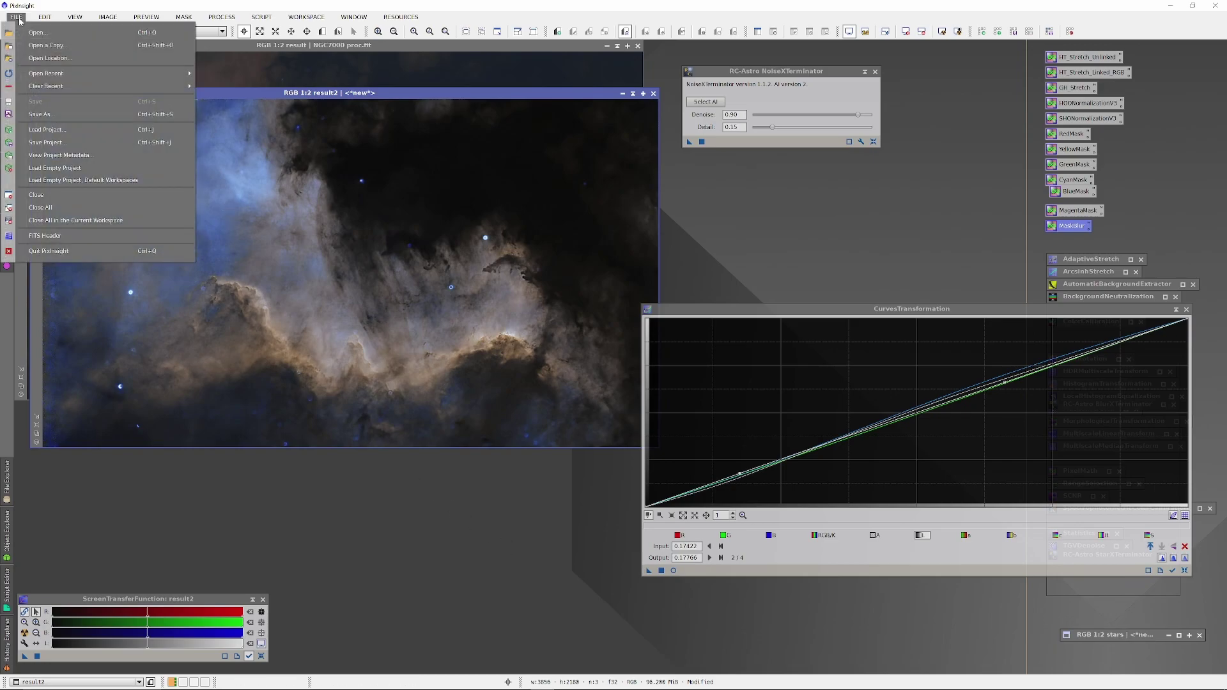
# - Save result2 as the TIFF 'AFF Starless correct' in the DEMO NGC7000 folder
pyautogui.click(55, 113)
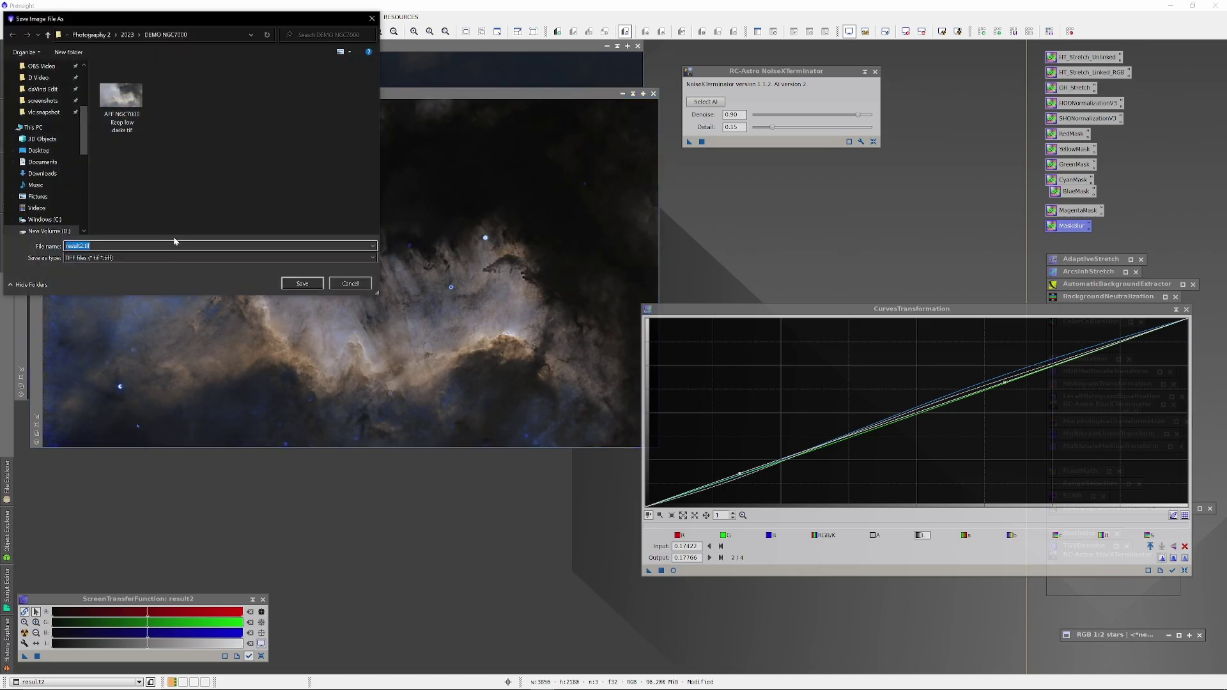
pyautogui.write('AFF')
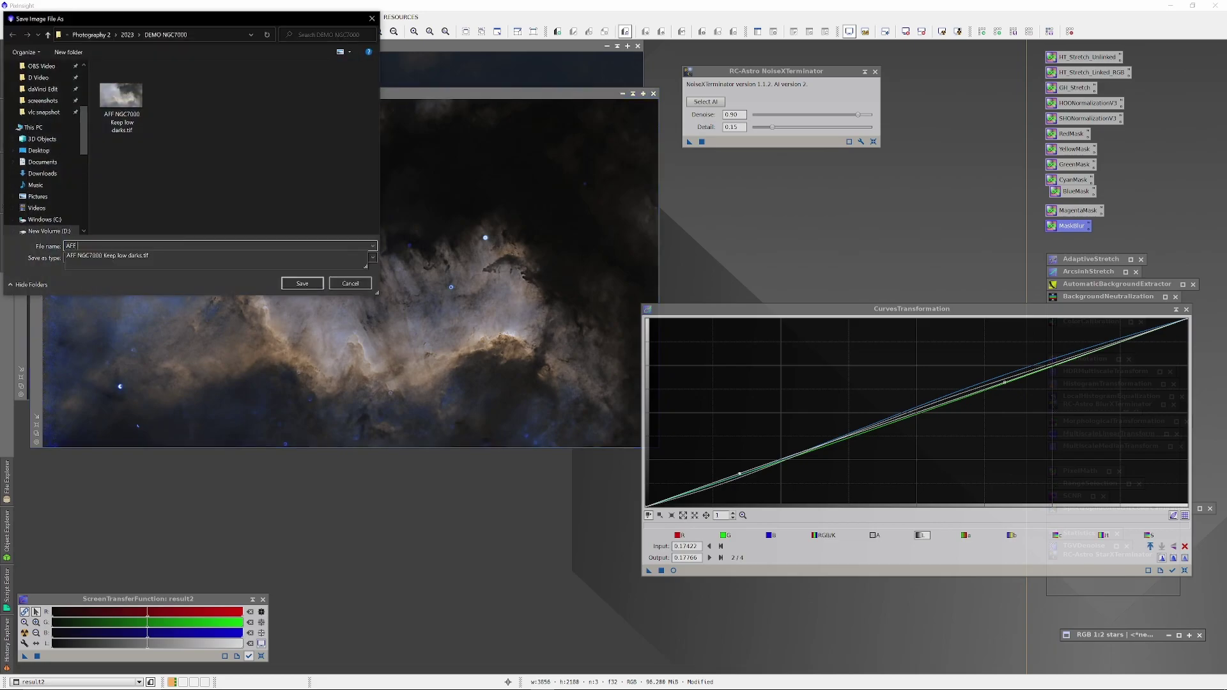
pyautogui.write(' Starless correct')
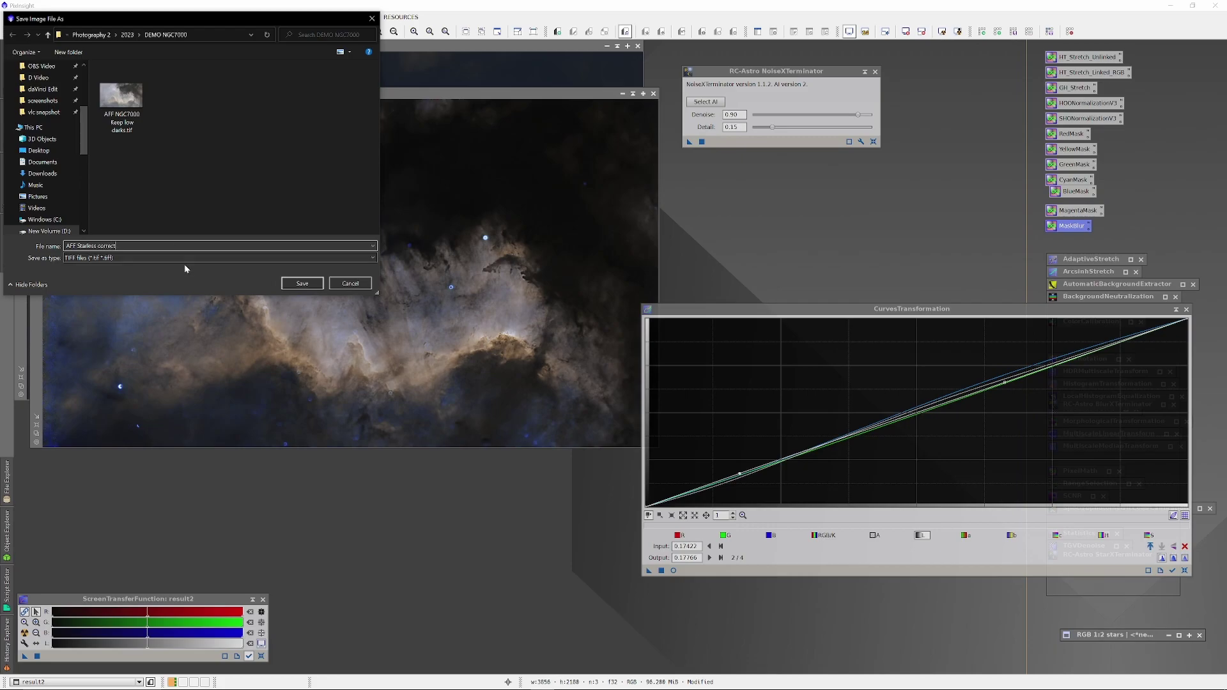
pyautogui.click(299, 285)
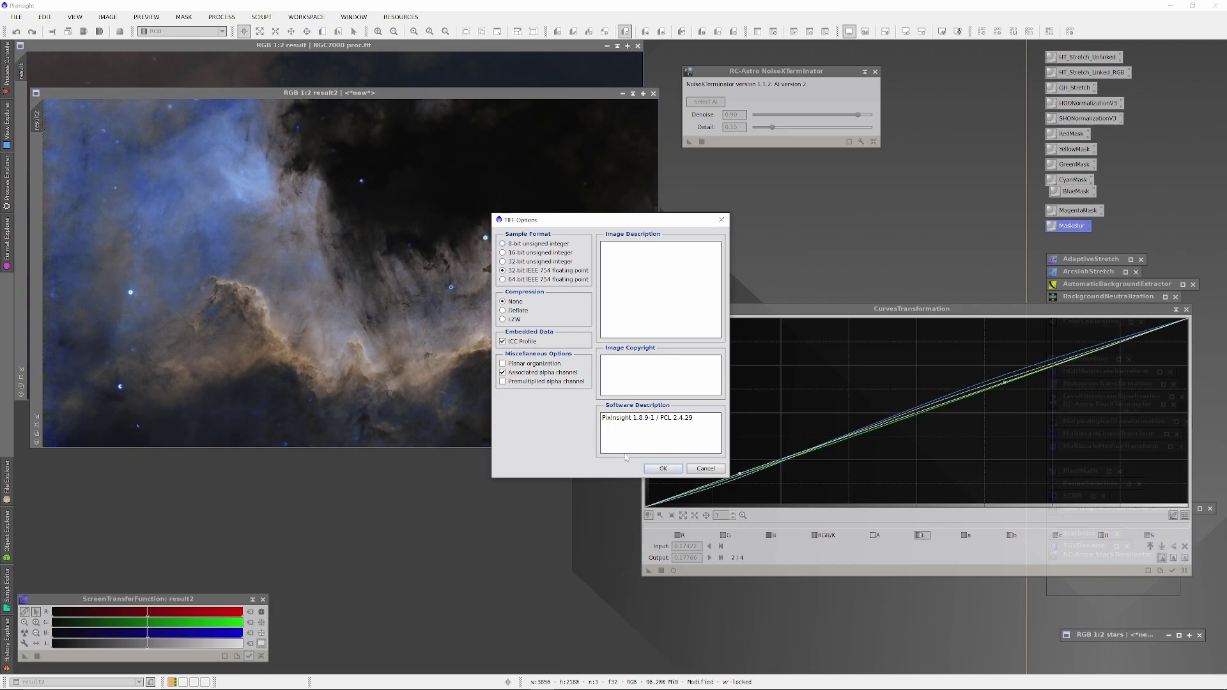
pyautogui.click(658, 468)
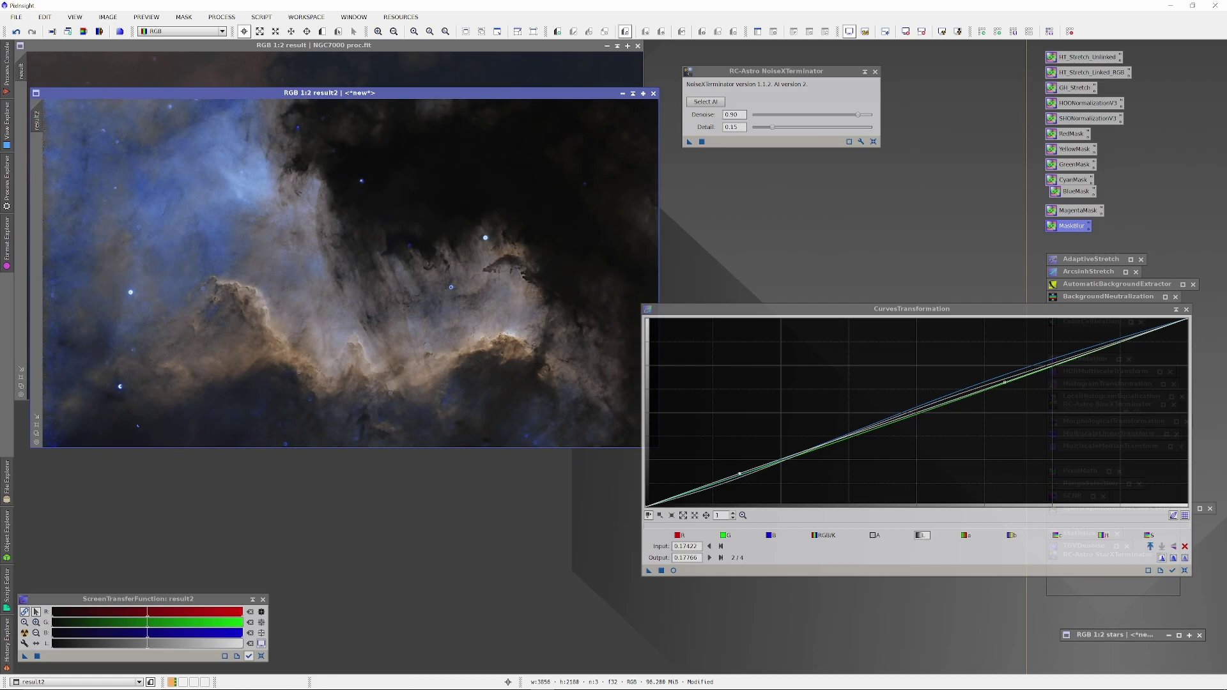
pyautogui.click(255, 681)
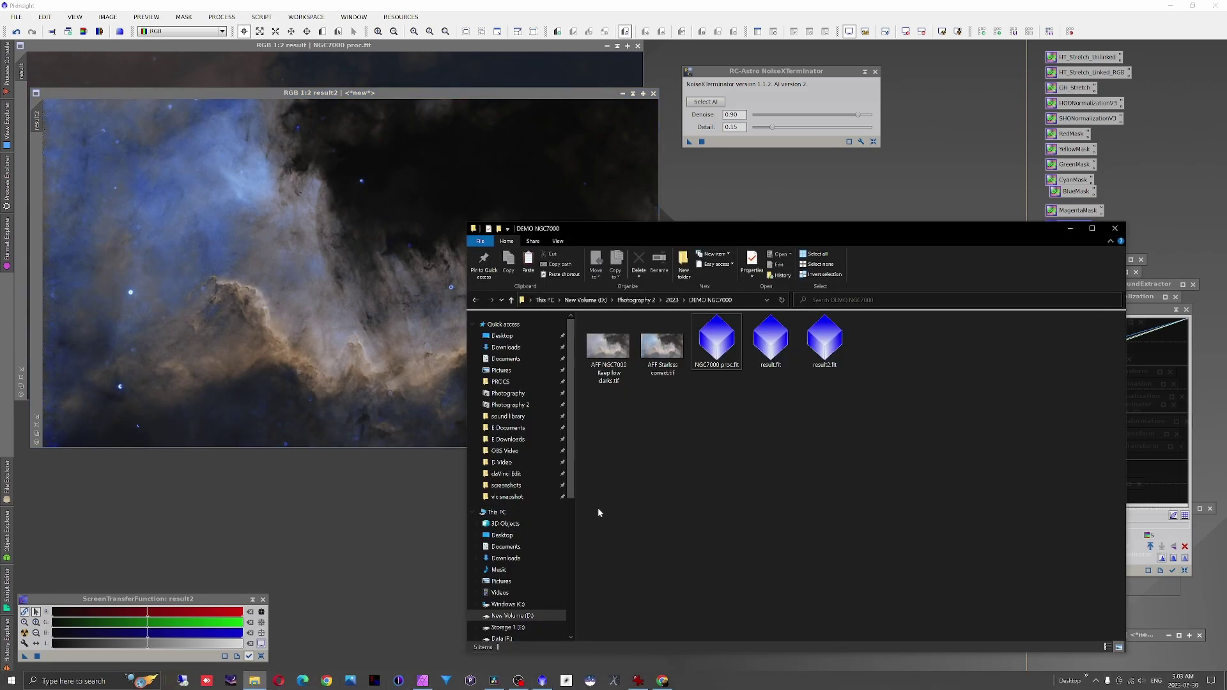
# - Open AFF Starless correct.tif from File Explorer in Affinity Photo
pyautogui.rightClick(658, 349)
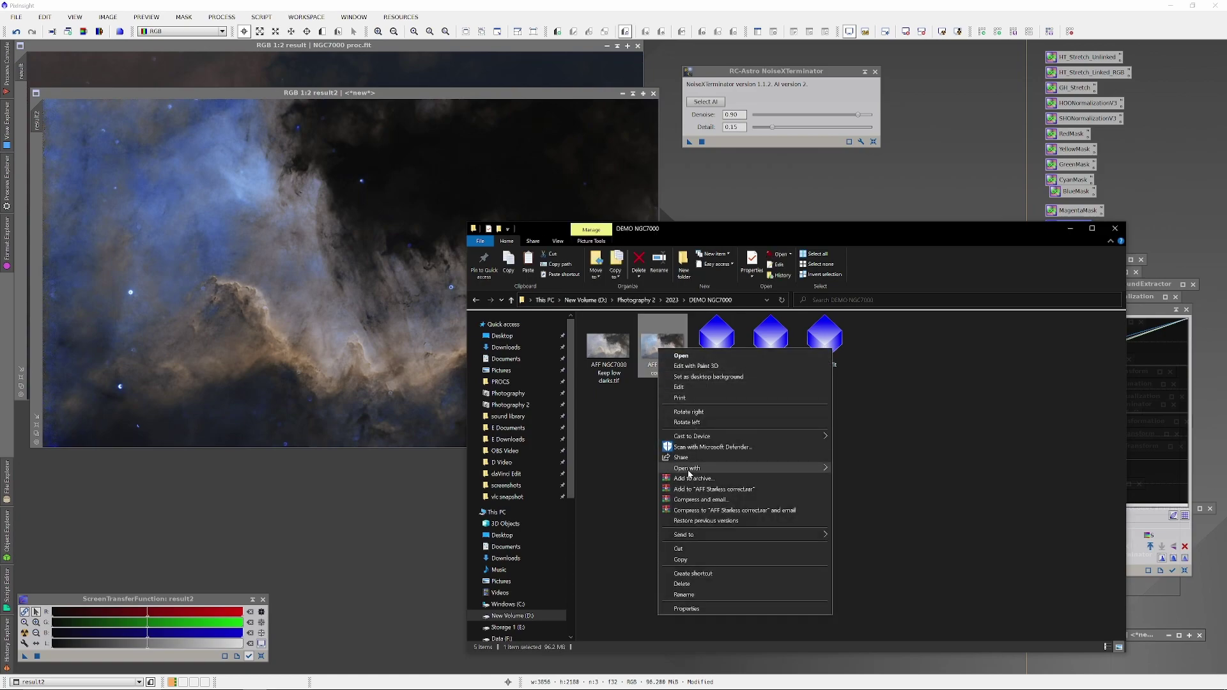
pyautogui.moveTo(690, 468)
pyautogui.click(852, 470)
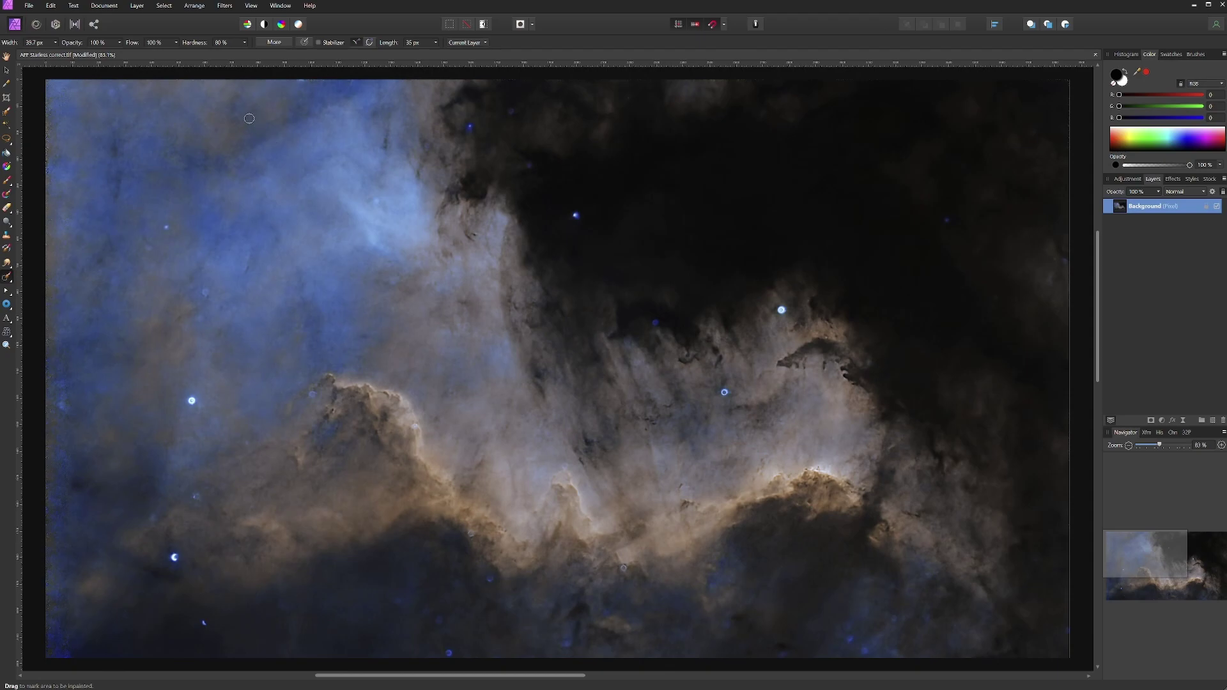
# - Inpaint out four leftover stars along the nebula's left side, then return to PixInsight
pyautogui.click(167, 227)
pyautogui.click(192, 403)
pyautogui.click(174, 557)
pyautogui.click(206, 624)
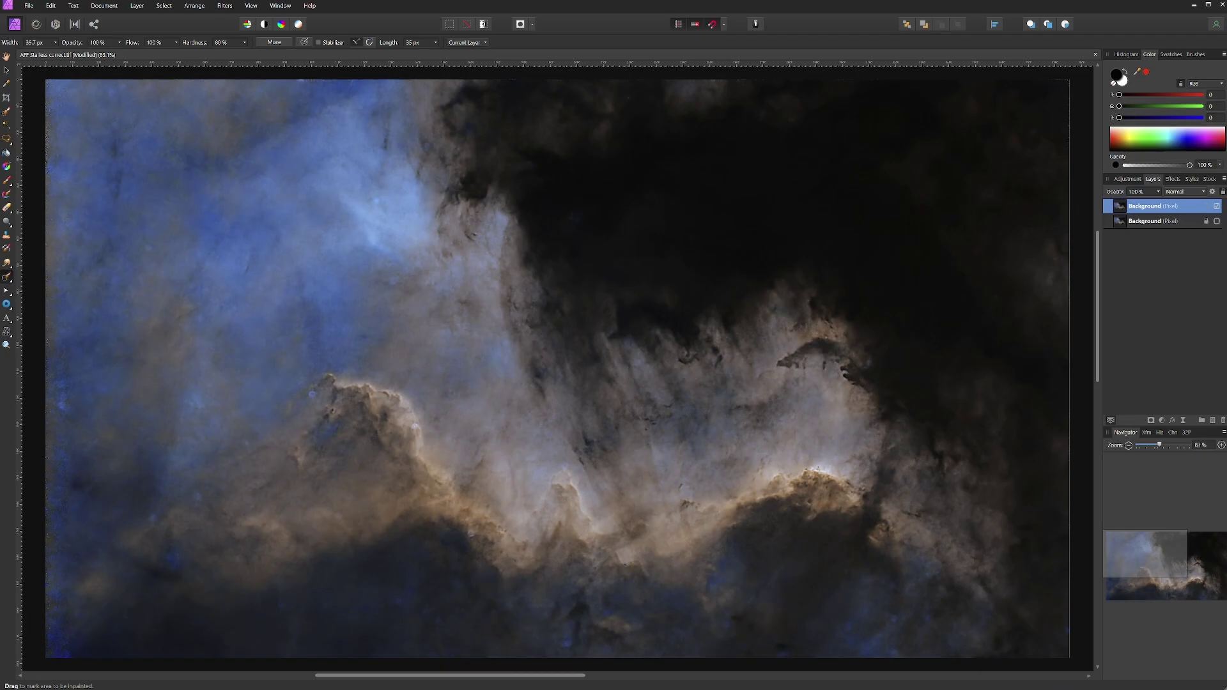
pyautogui.press('super')
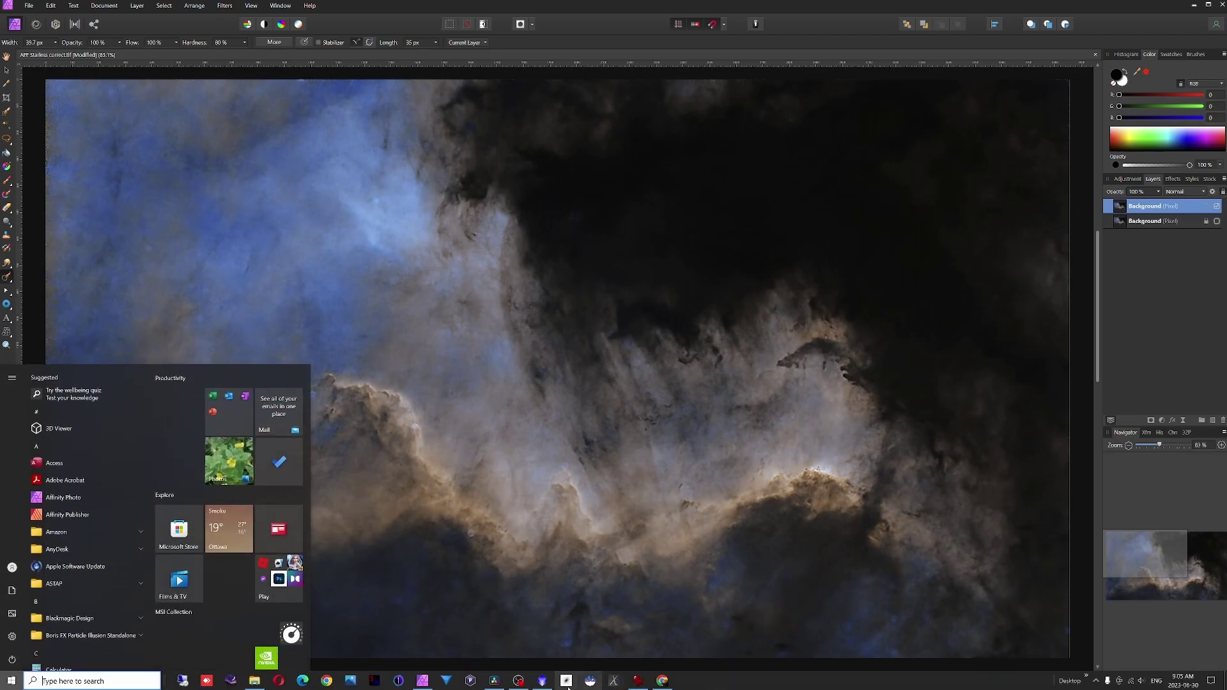
pyautogui.click(545, 681)
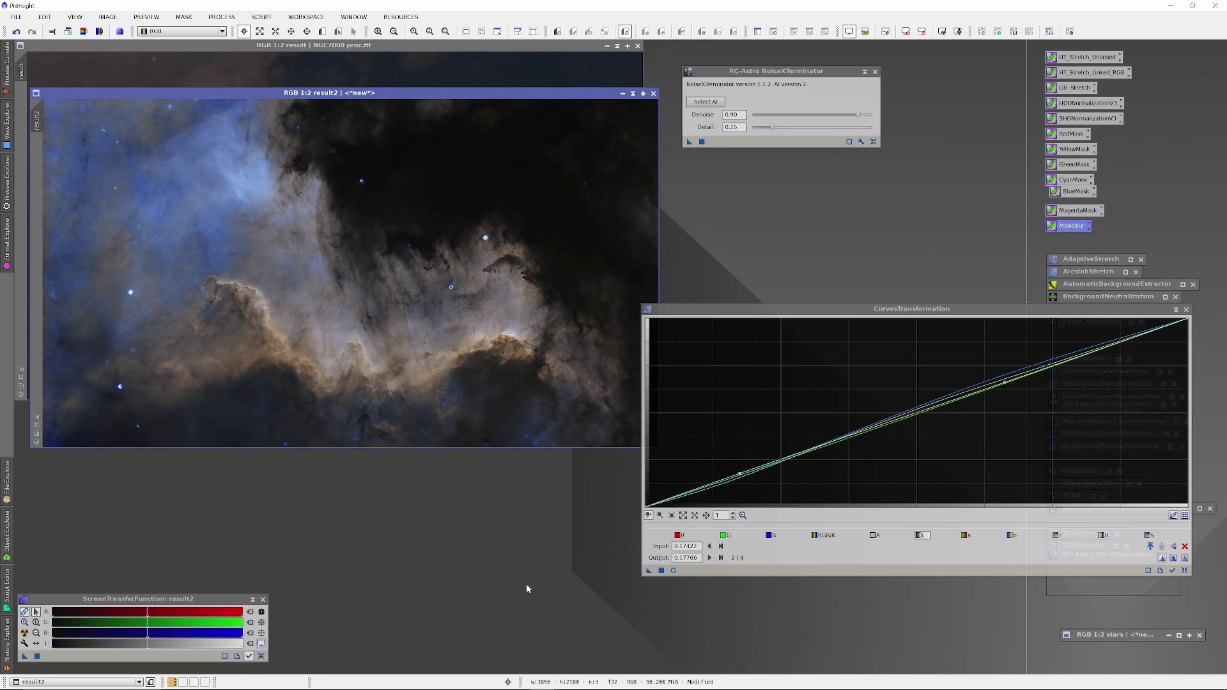
# - Restore the stars image window on the left and reset the curves to a straight line
pyautogui.doubleClick(1110, 635)
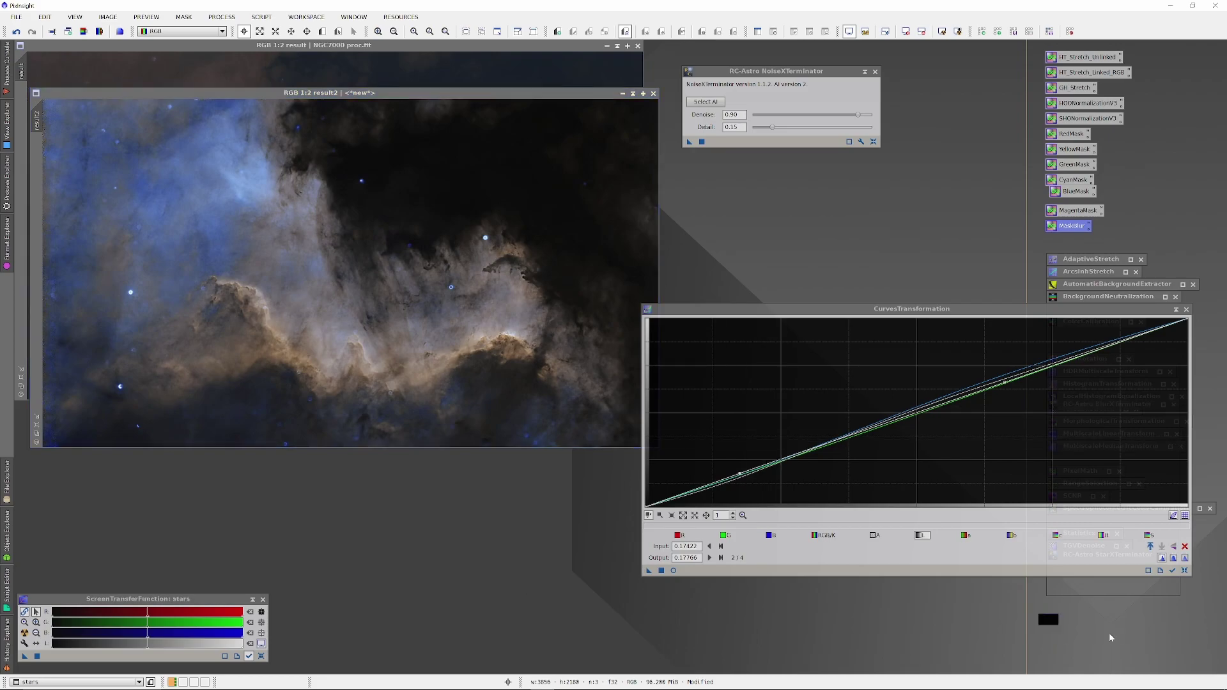
pyautogui.moveTo(858, 179); pyautogui.dragTo(475, 153)
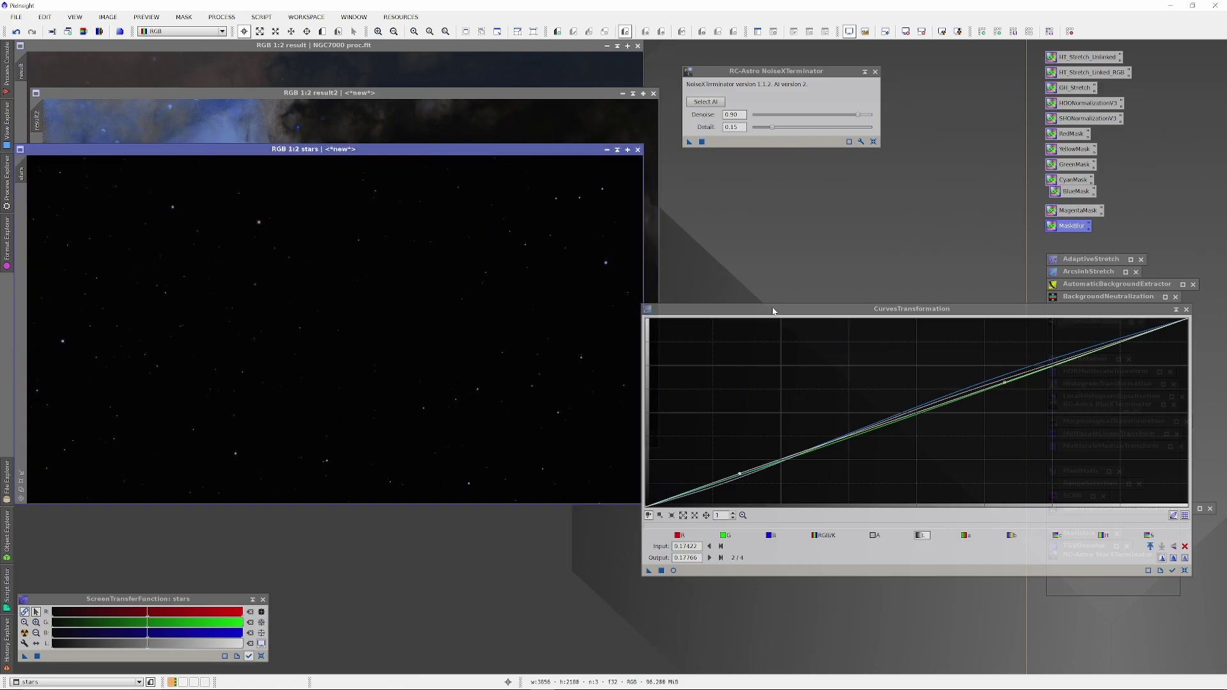
pyautogui.click(1185, 571)
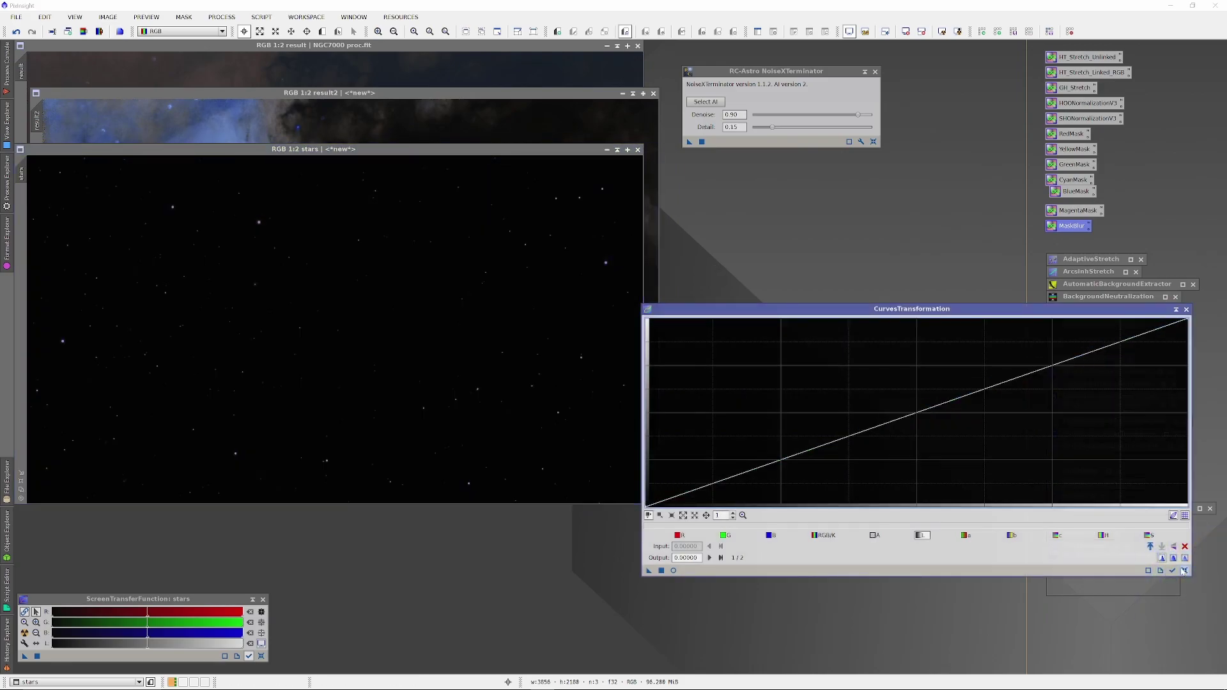
pyautogui.click(493, 187)
# - Stretch the stars image with HistogramTransformation, midtones about 0.1456
pyautogui.click(1186, 309)
pyautogui.doubleClick(1112, 383)
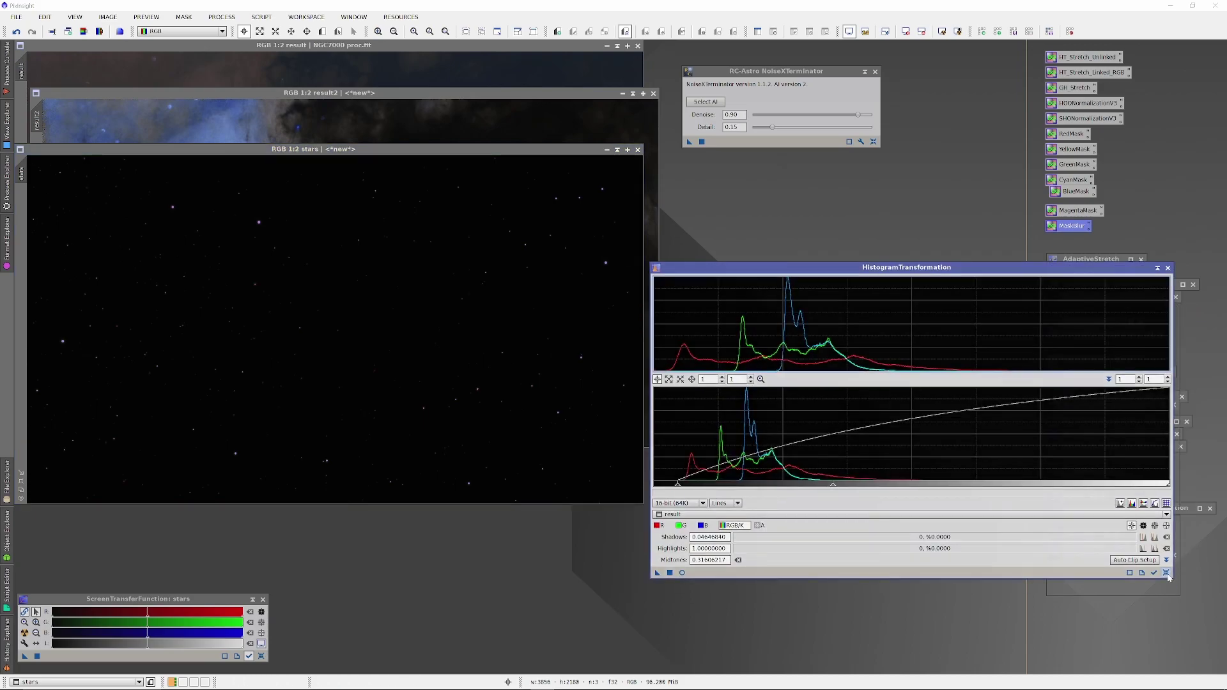
pyautogui.click(682, 572)
pyautogui.moveTo(911, 483); pyautogui.dragTo(729, 490)
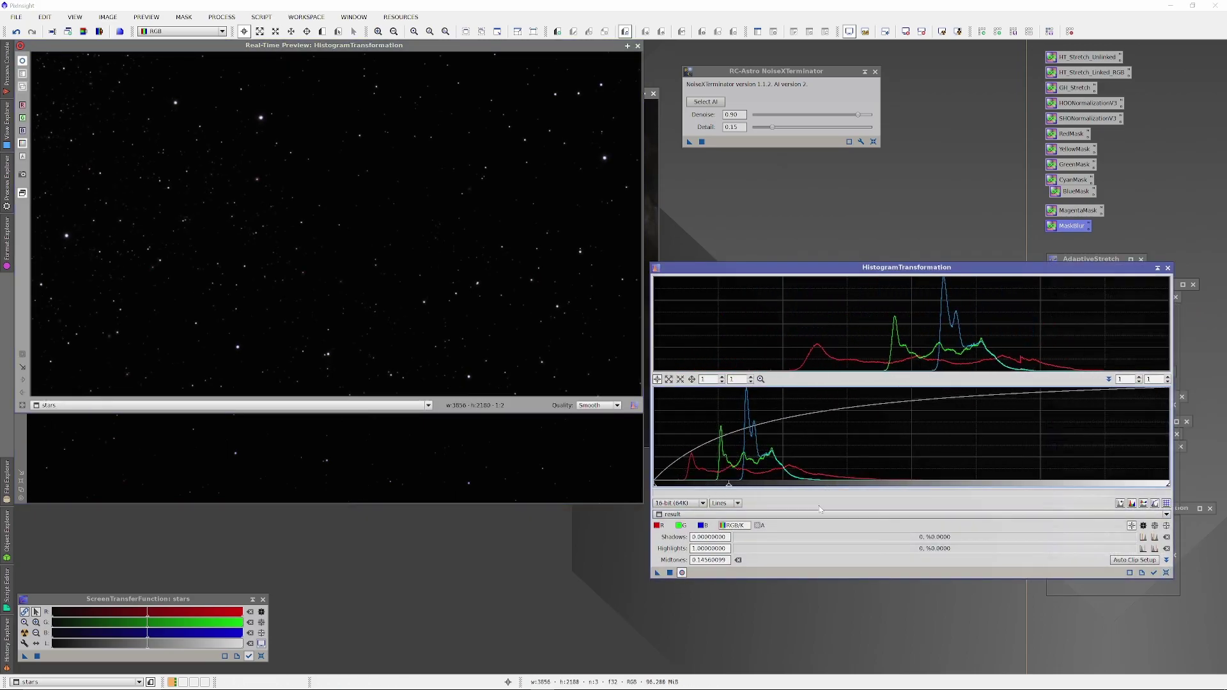
pyautogui.click(681, 572)
pyautogui.click(44, 172)
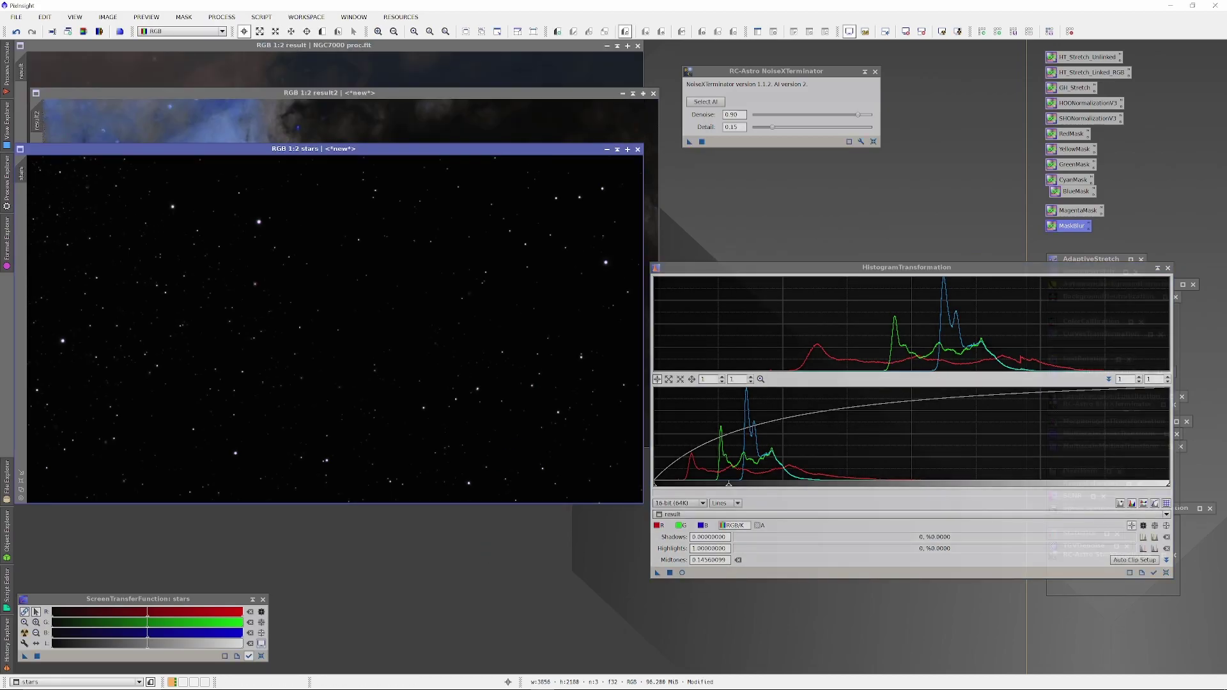
pyautogui.click(16, 16)
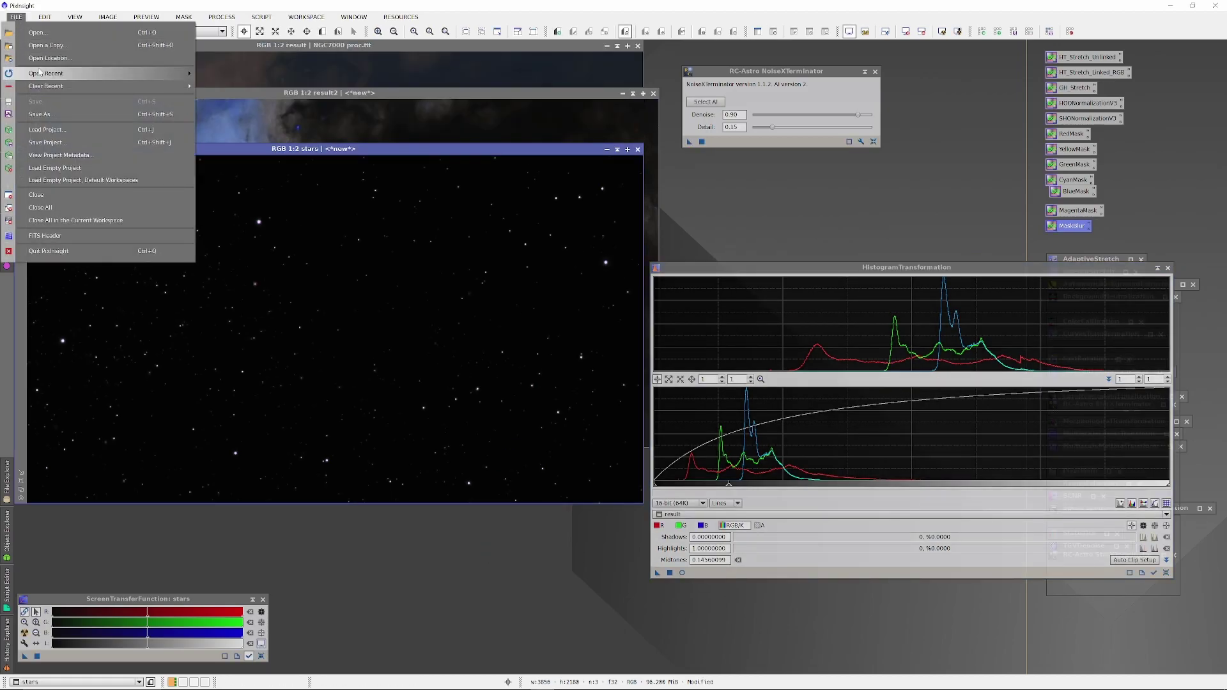
# - Save the stars image as a 32-bit floating-point TIFF with 'AFF' prefixed to its name
pyautogui.click(54, 114)
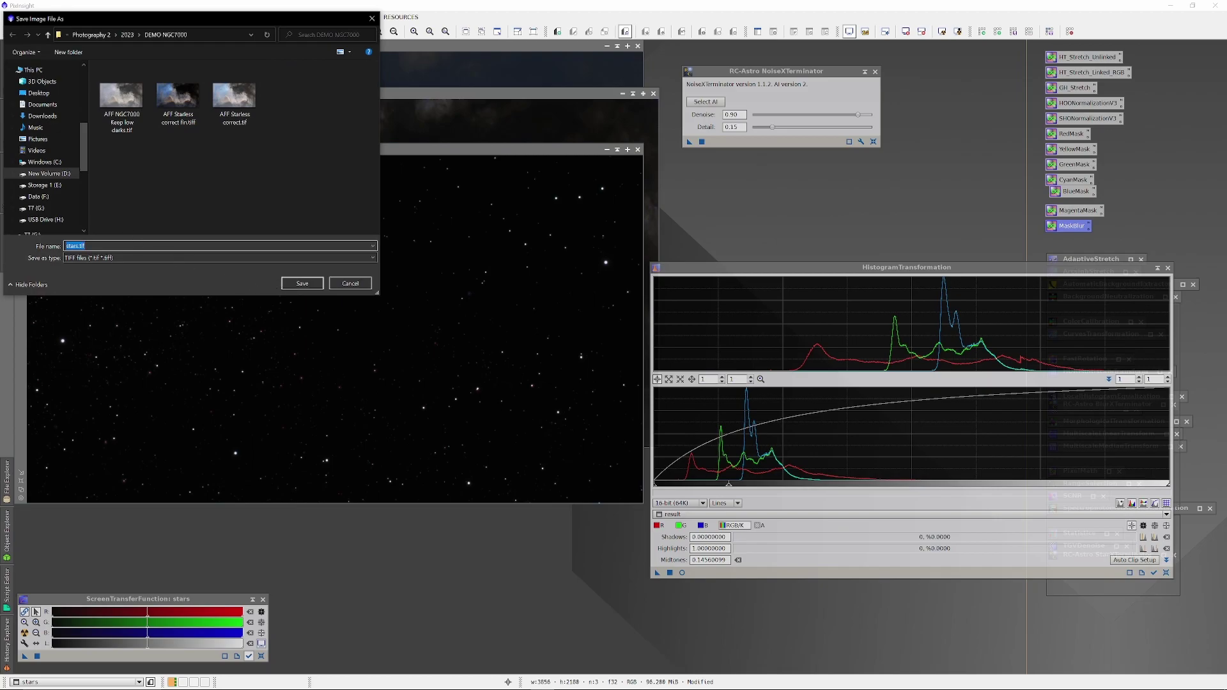
pyautogui.press('End')
pyautogui.write('AFF')
pyautogui.press('Return')
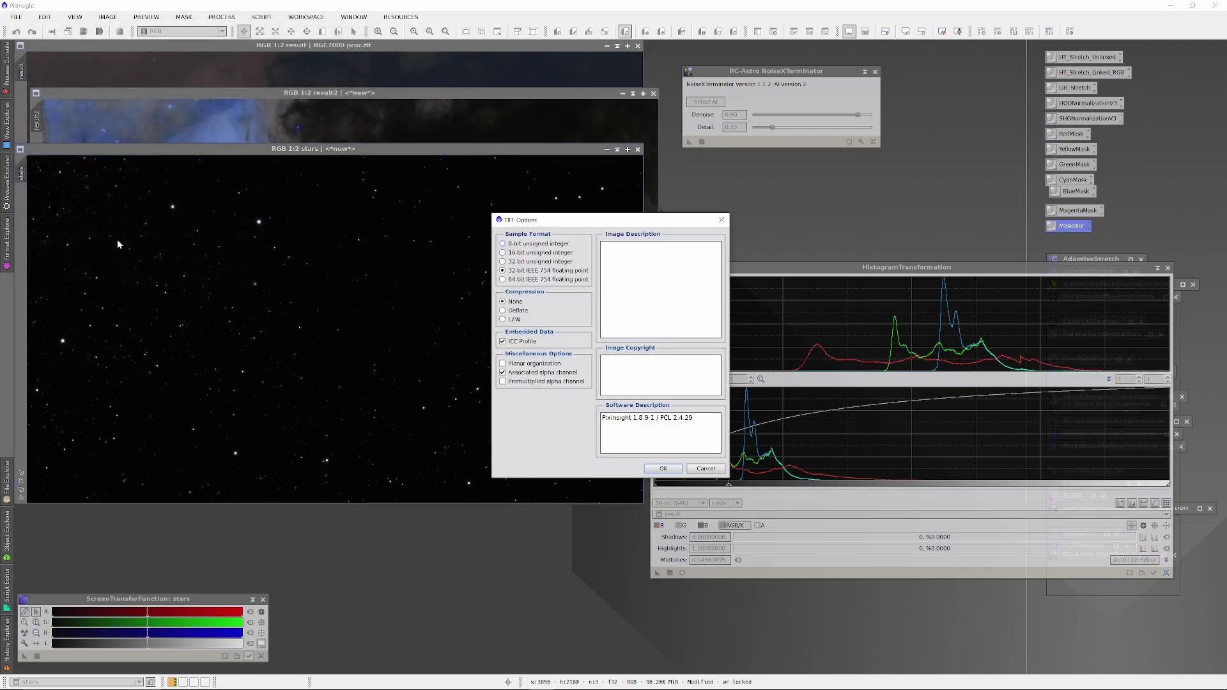
pyautogui.click(665, 468)
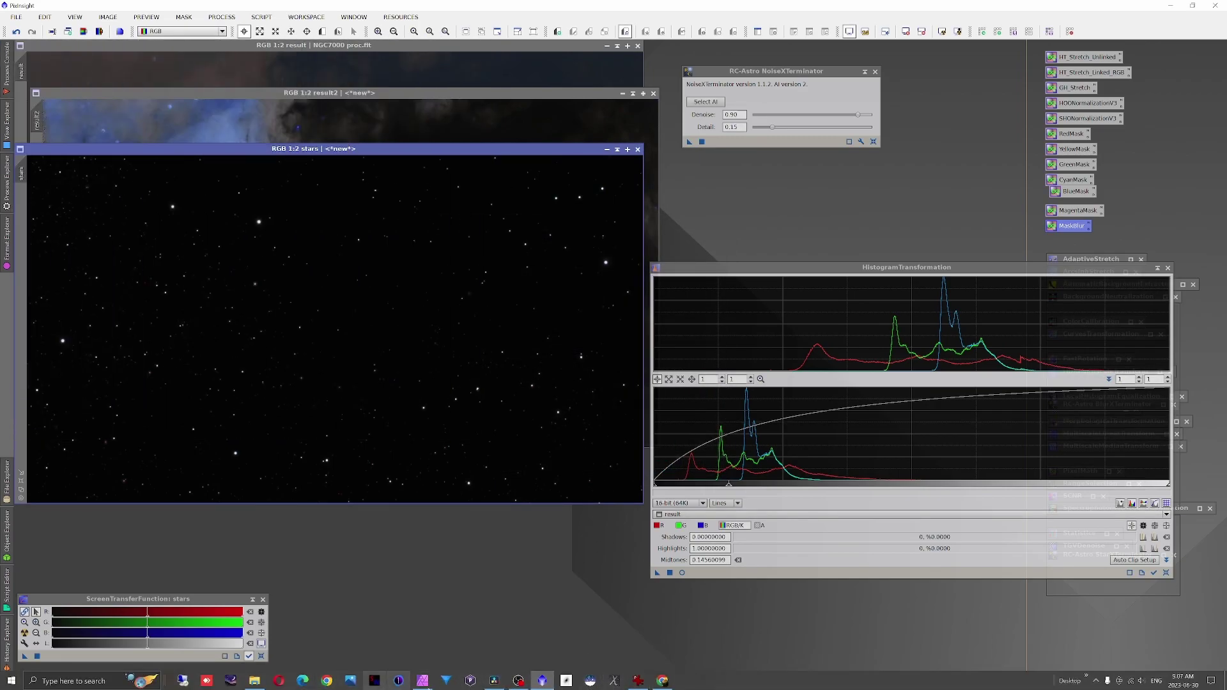
pyautogui.click(425, 683)
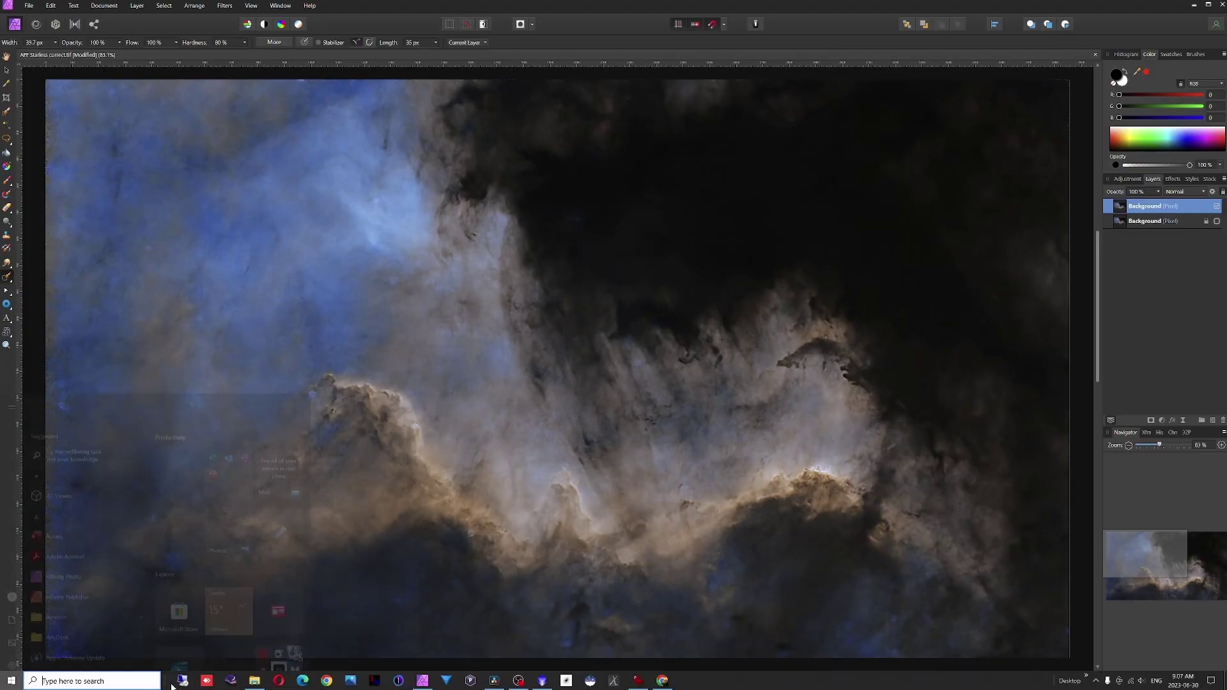
# - Drag AFF stars.tif from the DEMO NGC7000 folder into the nebula document as a layer
pyautogui.press('super')
pyautogui.click(254, 682)
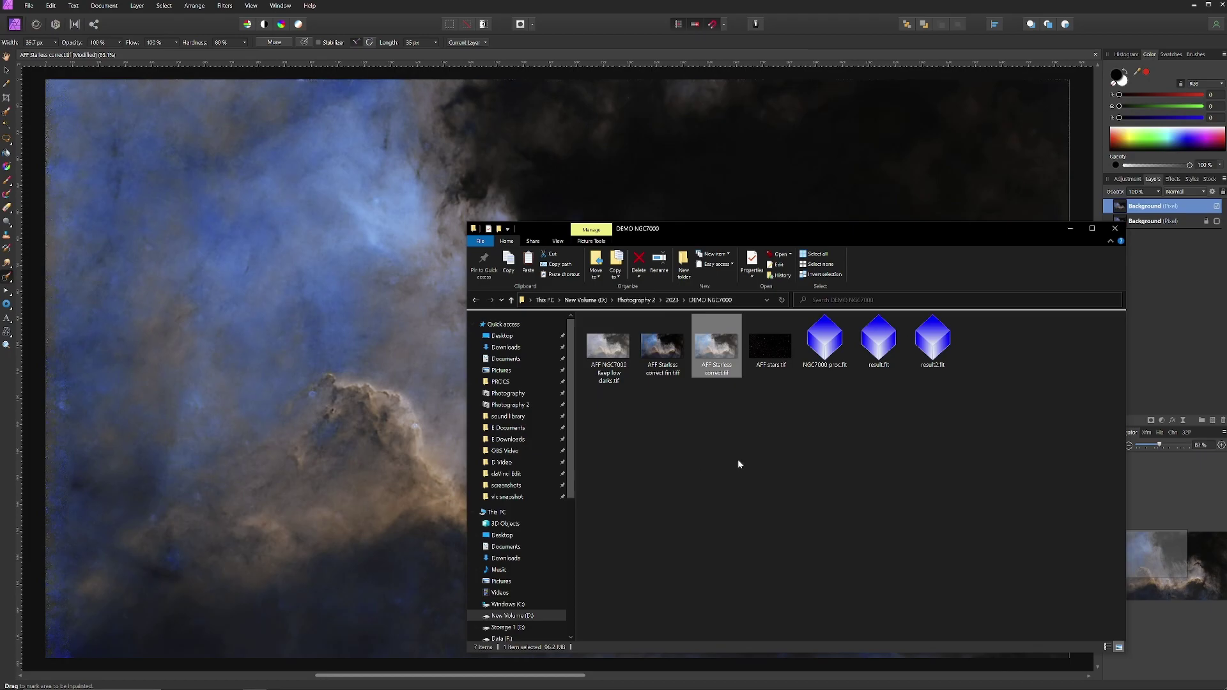
pyautogui.moveTo(770, 345); pyautogui.dragTo(369, 360)
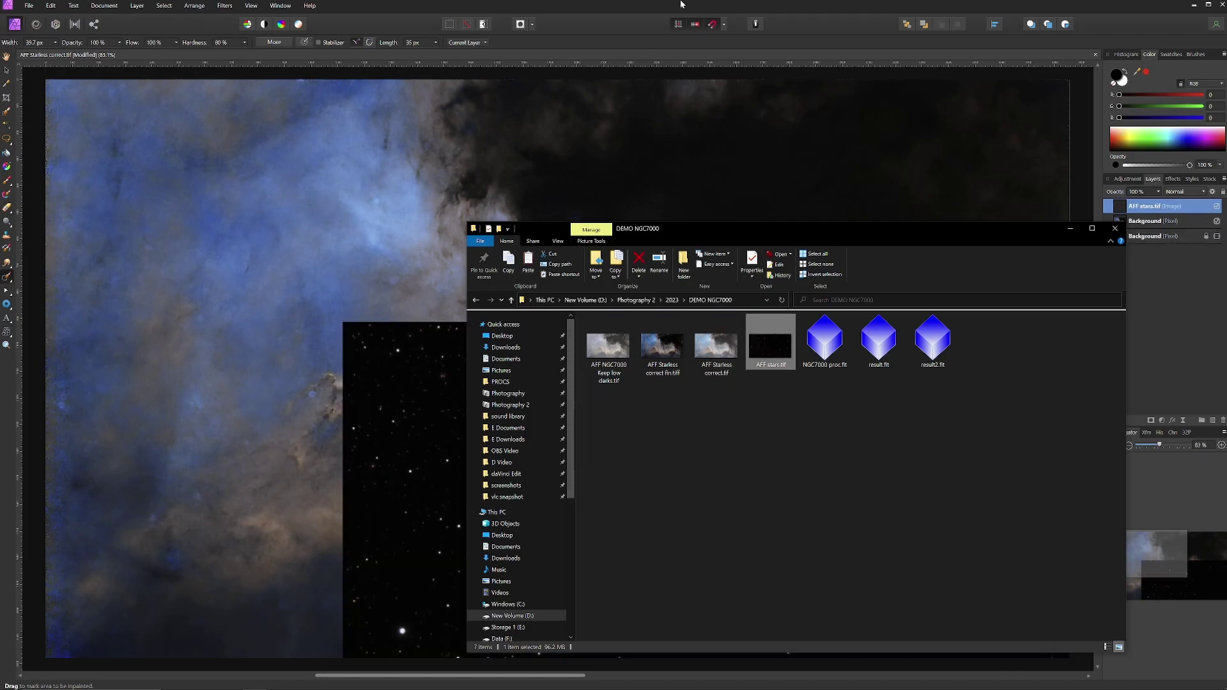
pyautogui.click(1115, 228)
pyautogui.scroll(-1, 563, 264)
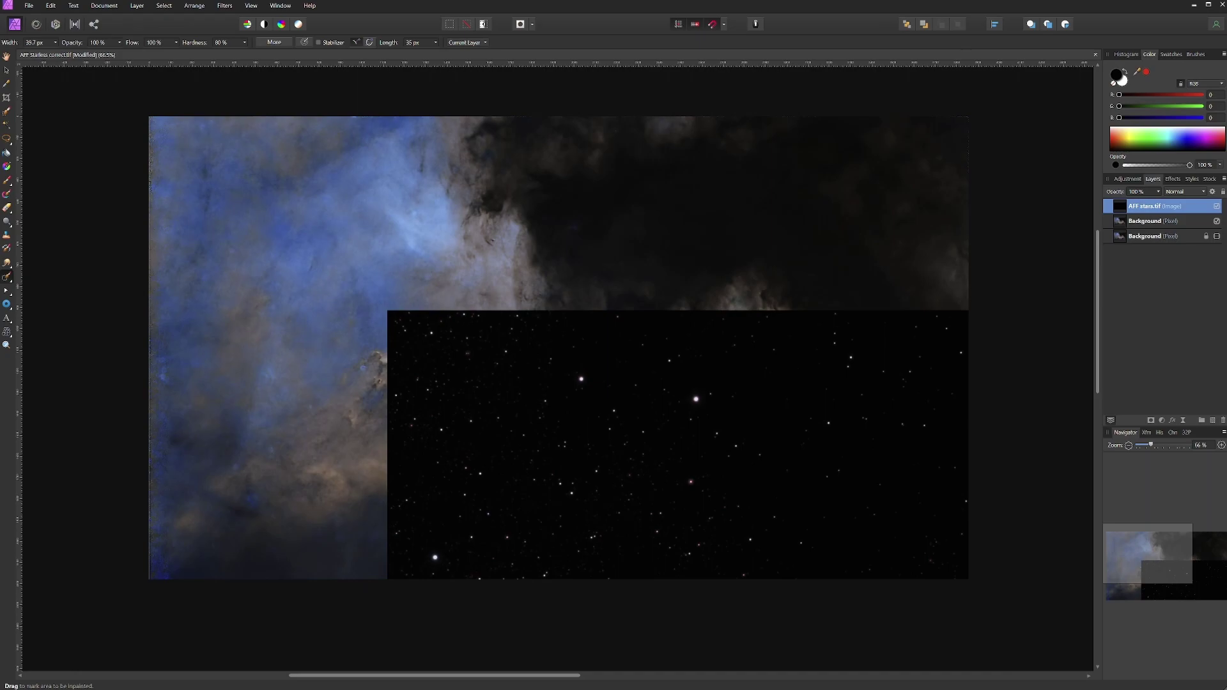
# - Move the star layer to the nebula's top-left corner and fit the whole image in view
pyautogui.press('v')
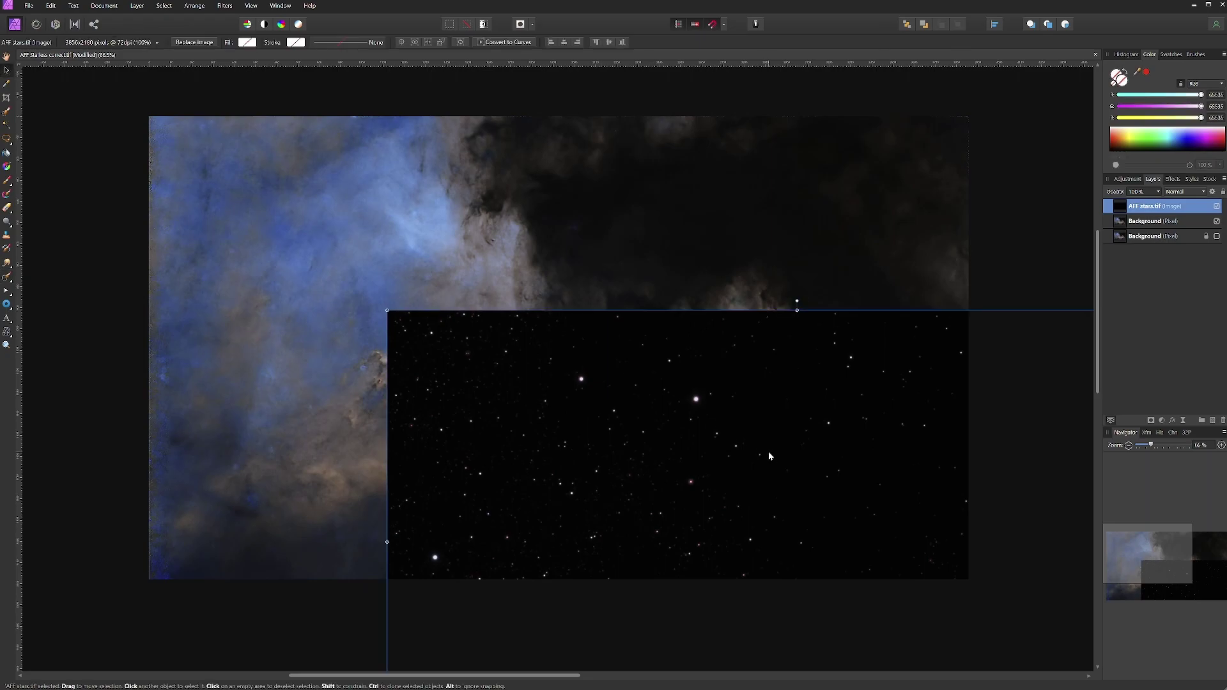
pyautogui.moveTo(789, 444); pyautogui.dragTo(584, 275)
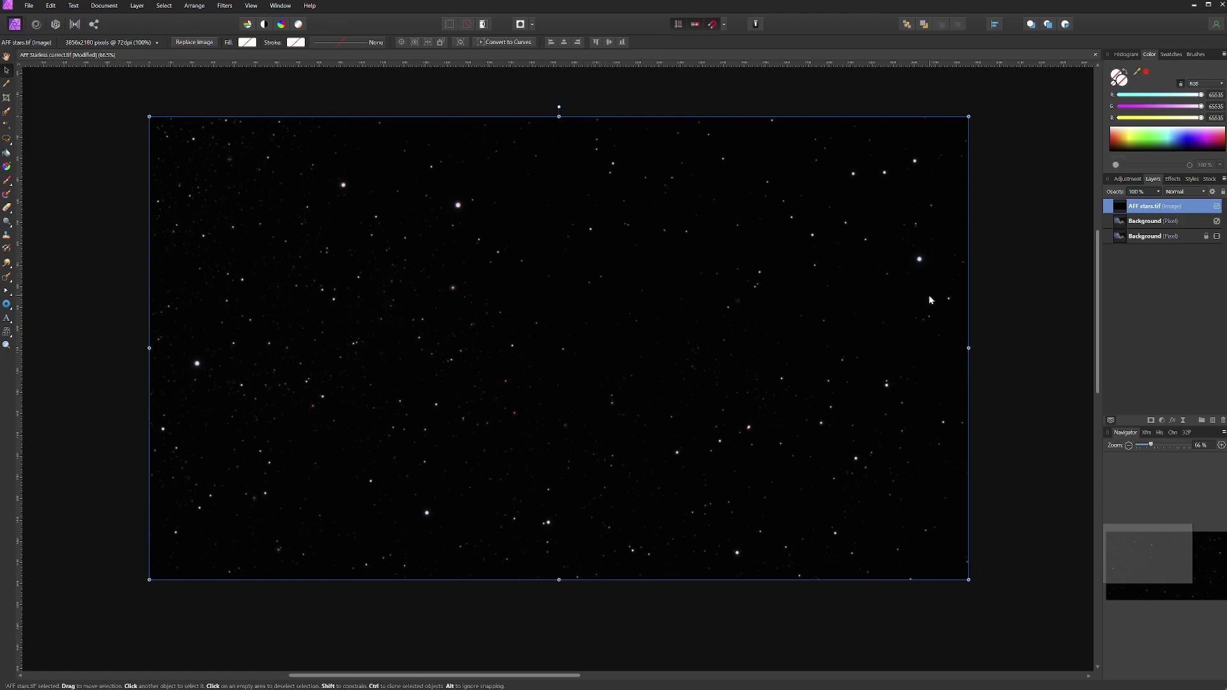
pyautogui.doubleClick(7, 56)
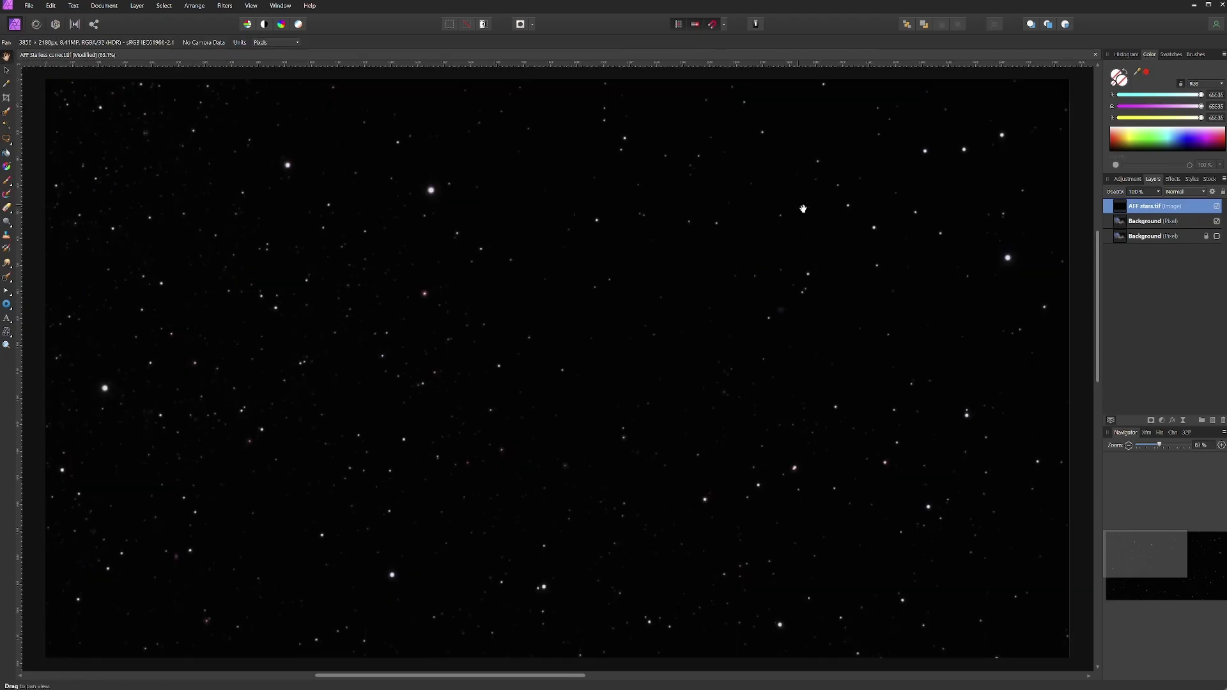
pyautogui.click(1187, 191)
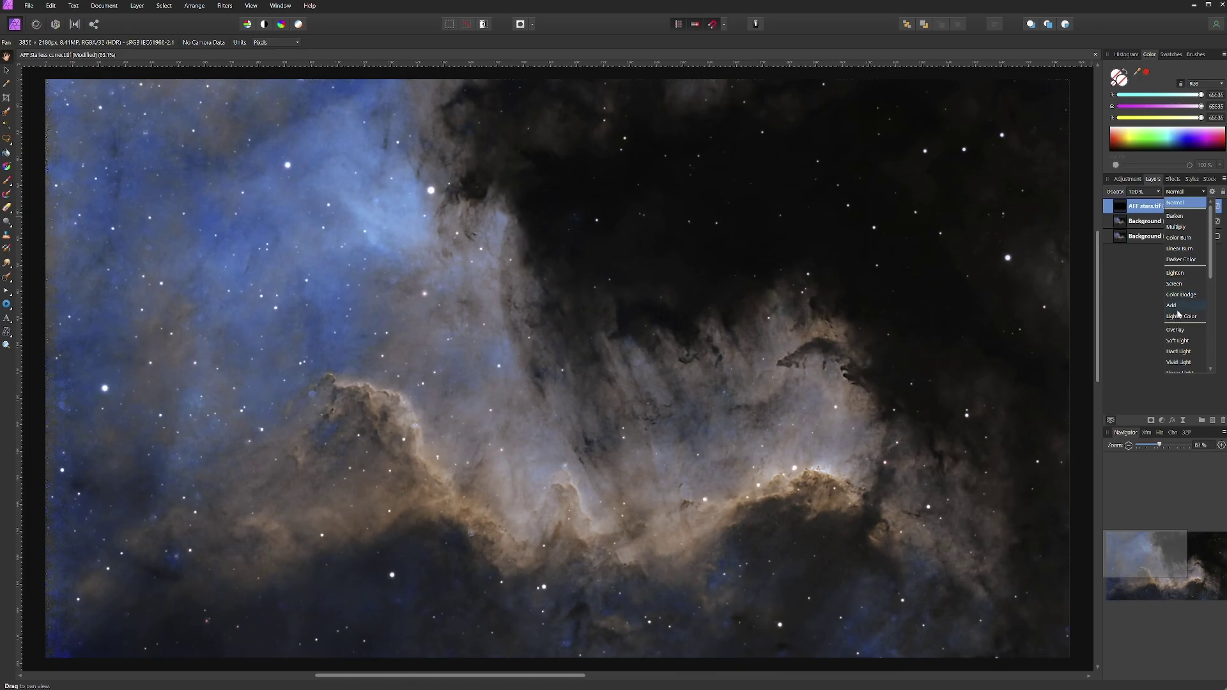
# - Set the AFF stars.tif layer's blend mode to Add
pyautogui.click(1180, 307)
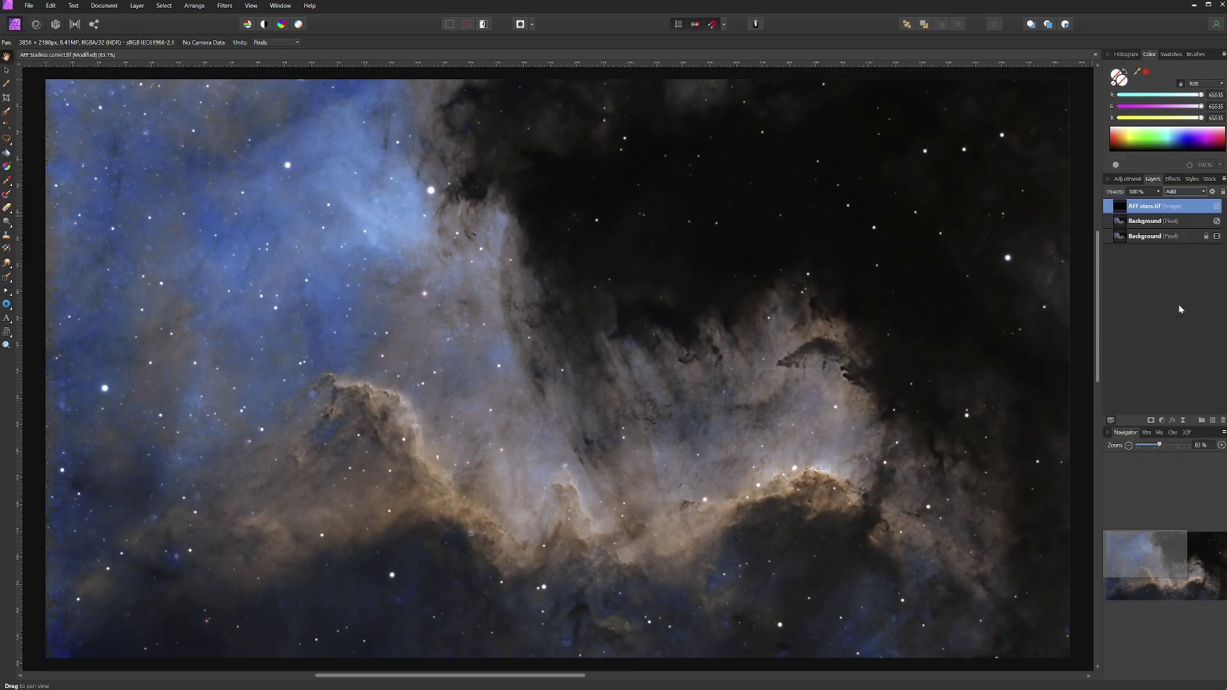
pyautogui.click(1201, 192)
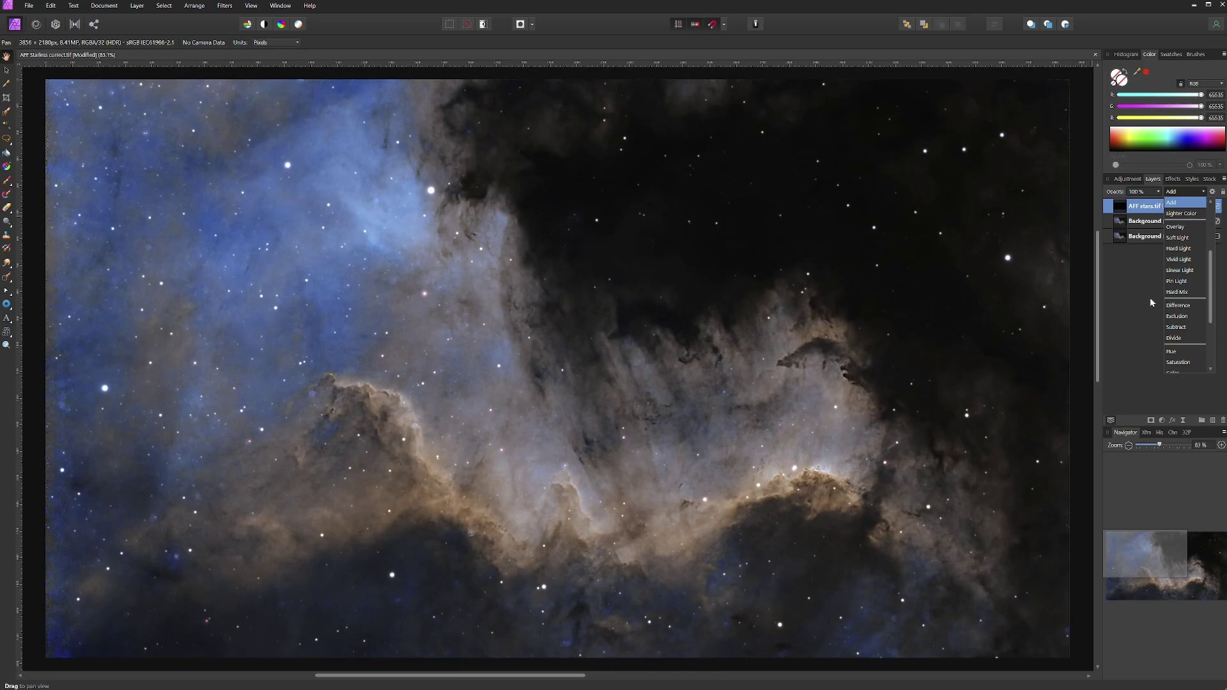
pyautogui.scroll(1, 1211, 303)
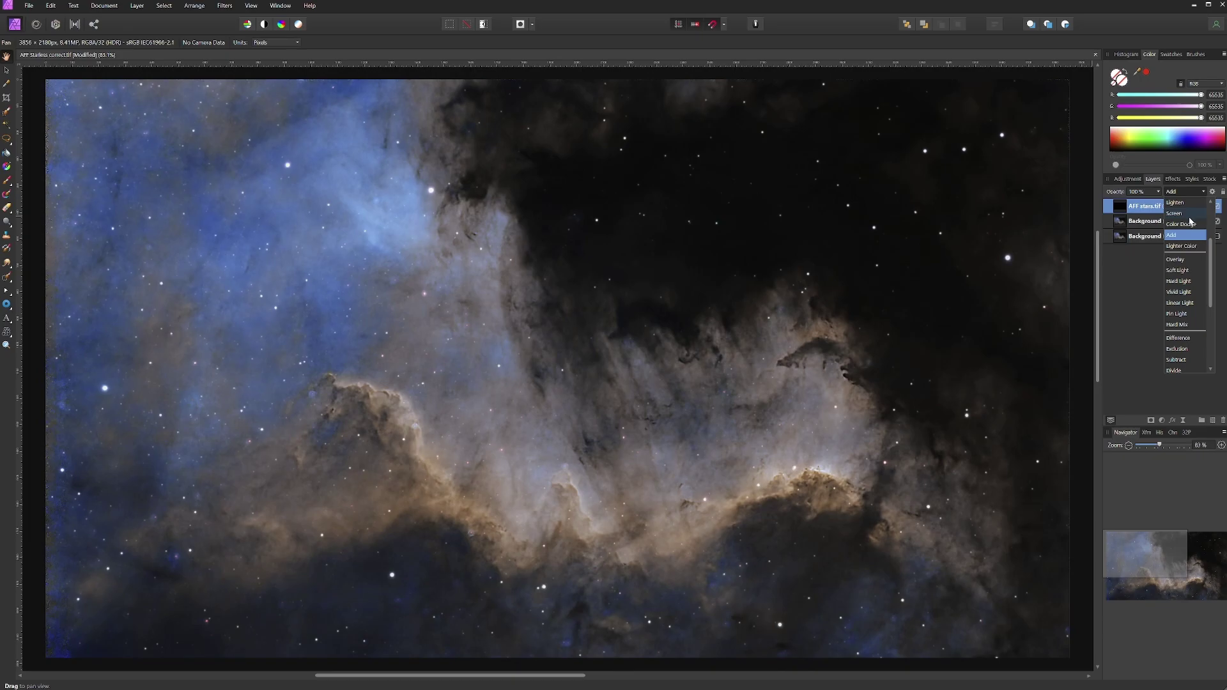
pyautogui.press('c')
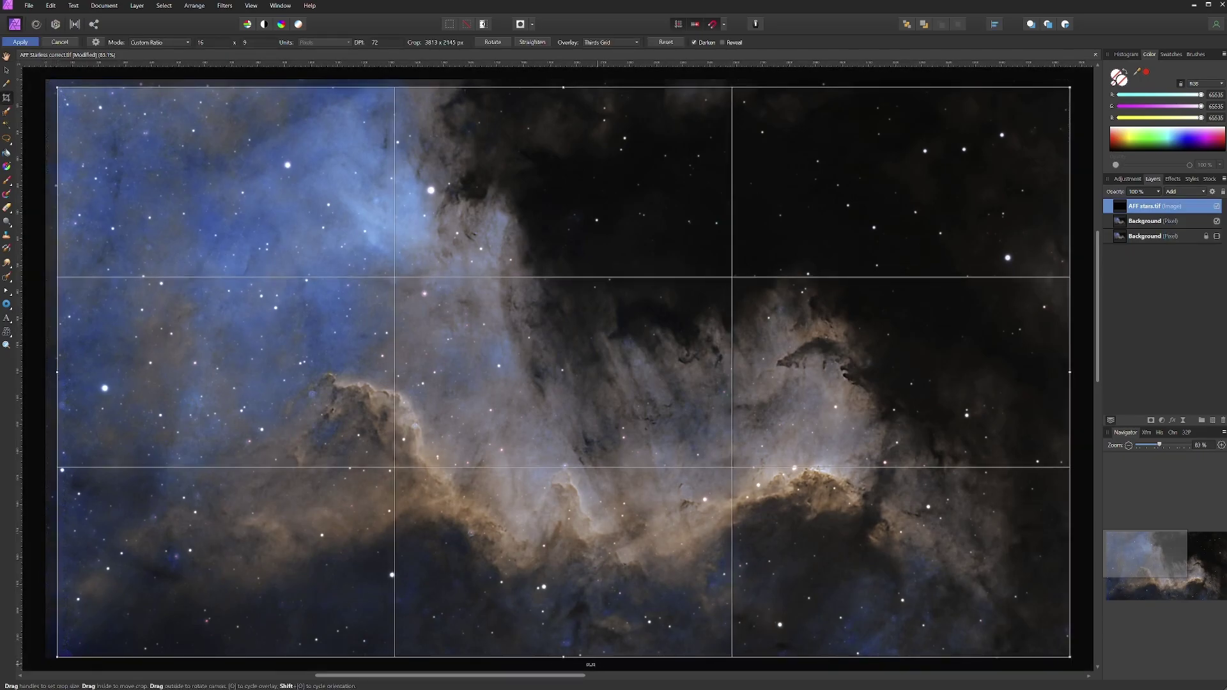
# - Crop the combined nebula-and-stars image to 2757 × 2113 px, trimming the ragged edges
pyautogui.moveTo(563, 656); pyautogui.dragTo(562, 646)
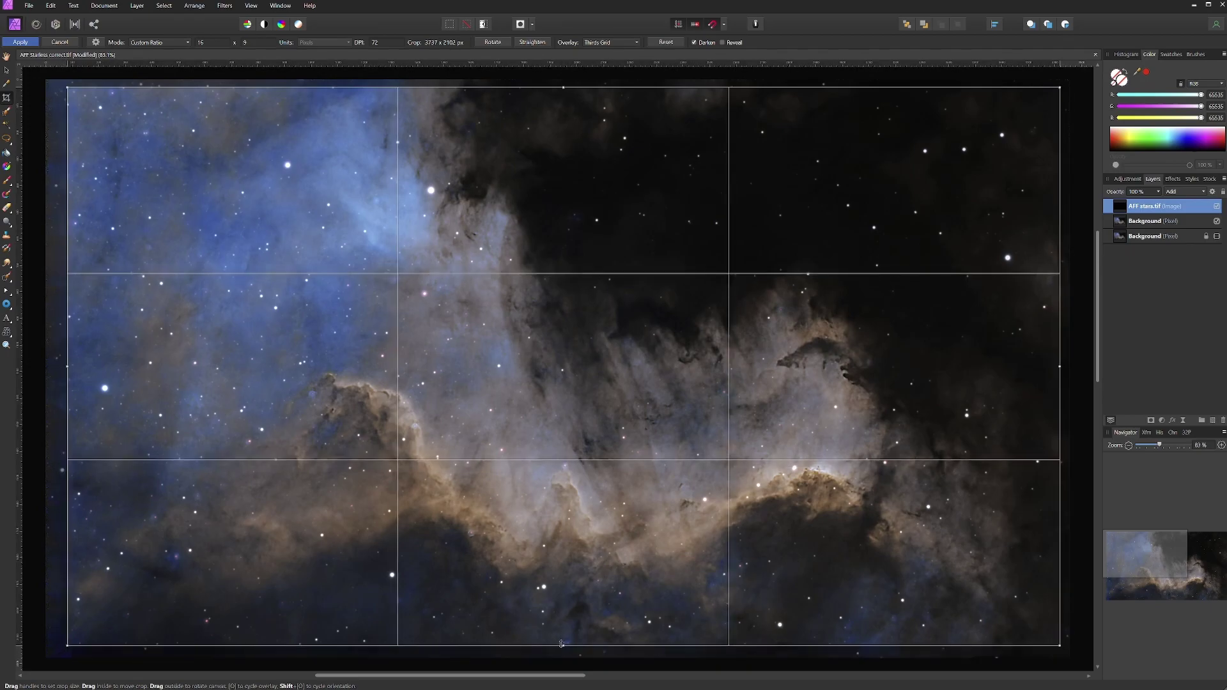
pyautogui.moveTo(611, 462); pyautogui.dragTo(605, 460)
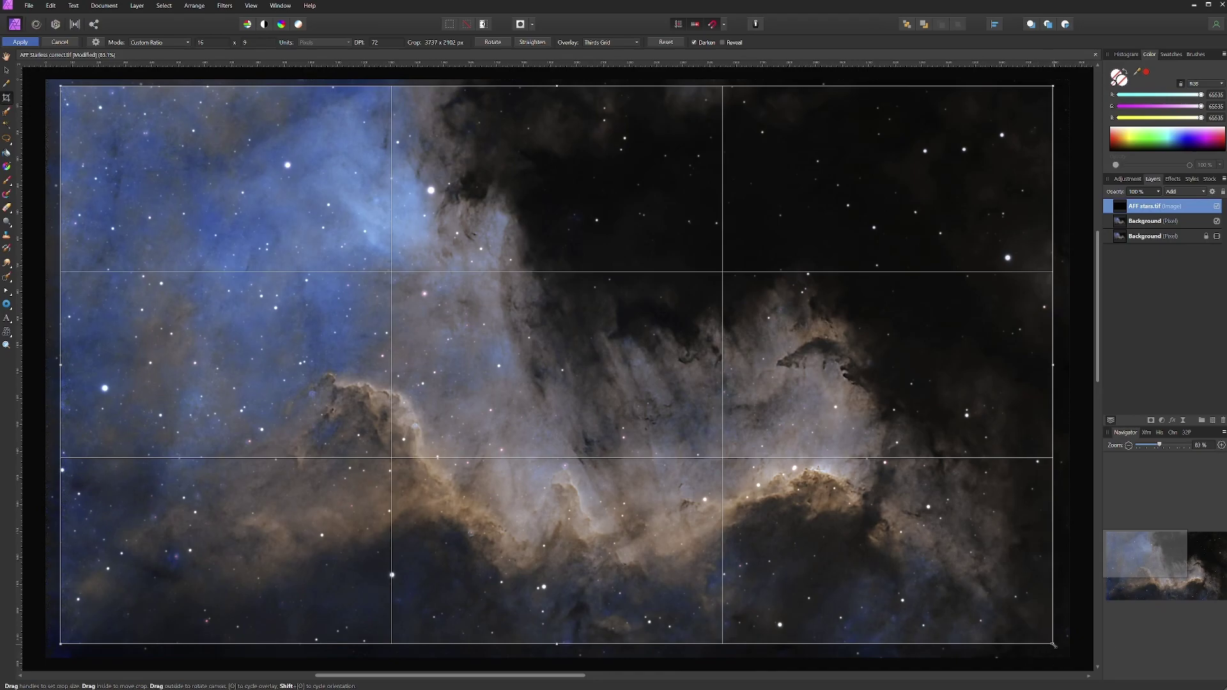
pyautogui.moveTo(1053, 644); pyautogui.dragTo(1059, 649)
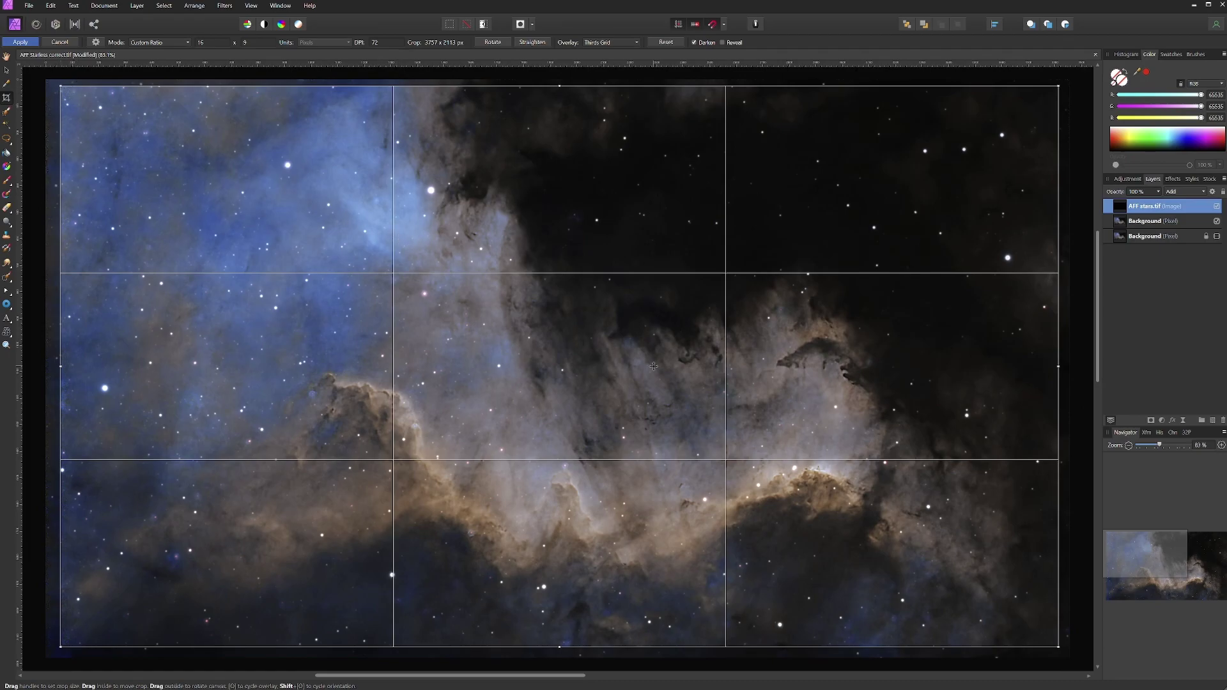
pyautogui.moveTo(653, 365); pyautogui.dragTo(653, 368)
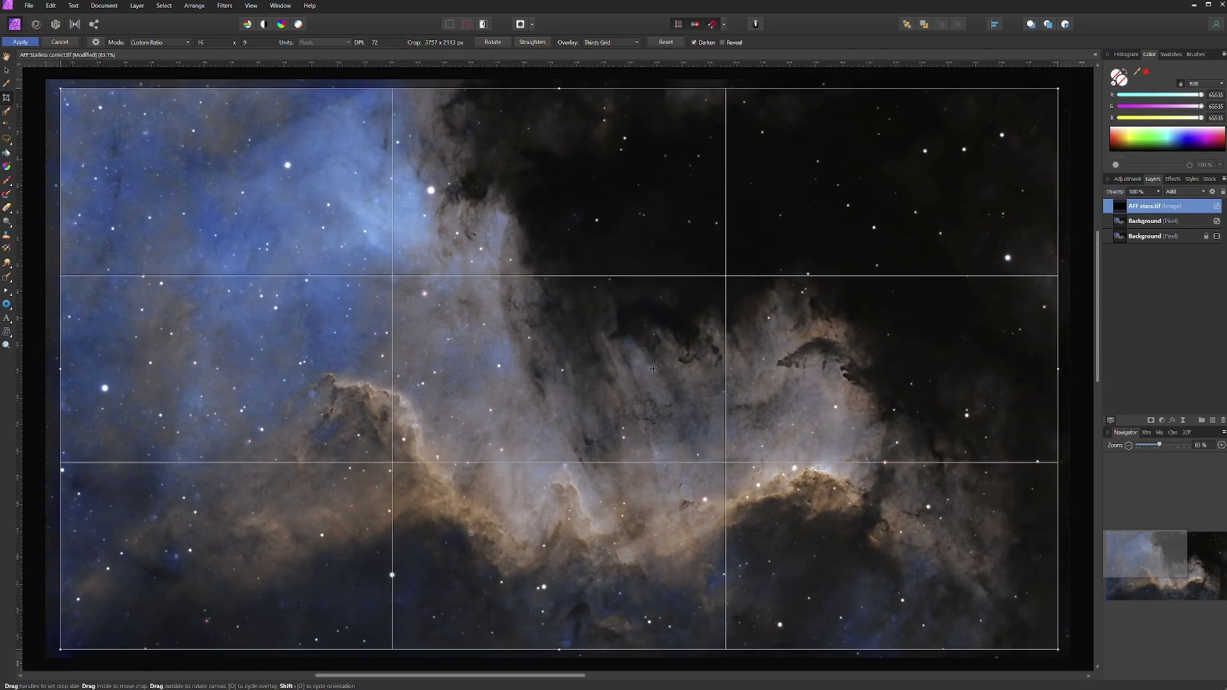
pyautogui.click(22, 42)
pyautogui.press('h')
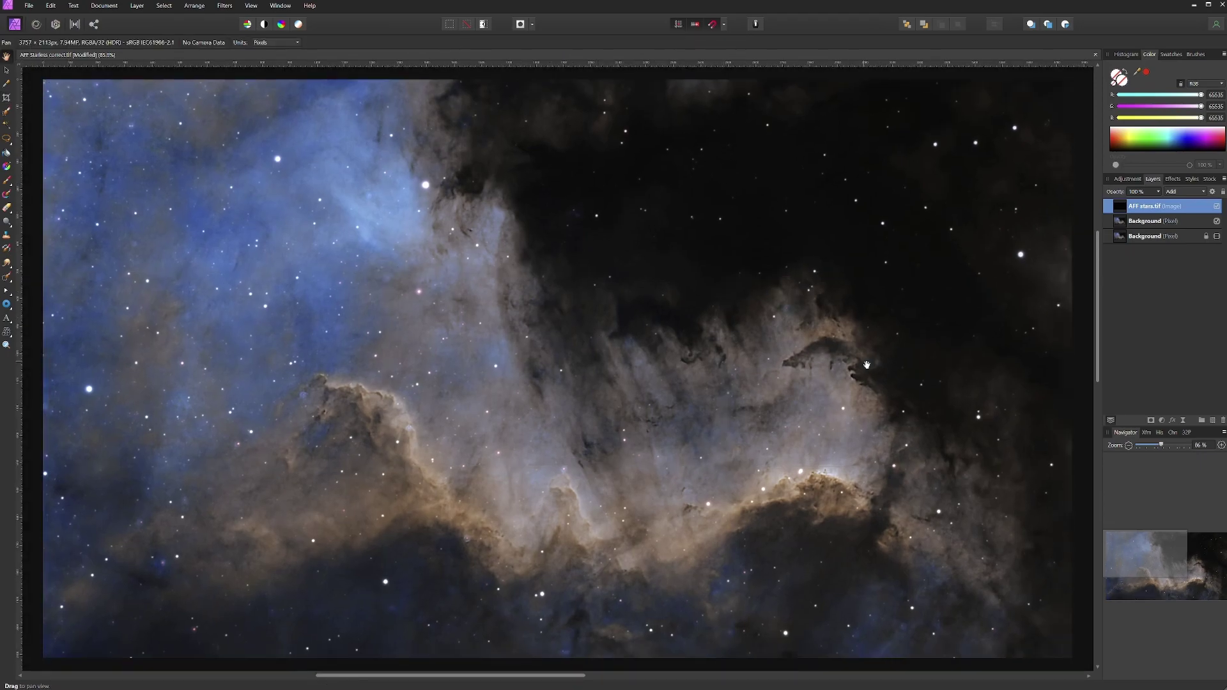
# - Add a Curves adjustment nested under the starless Background layer
pyautogui.click(1127, 180)
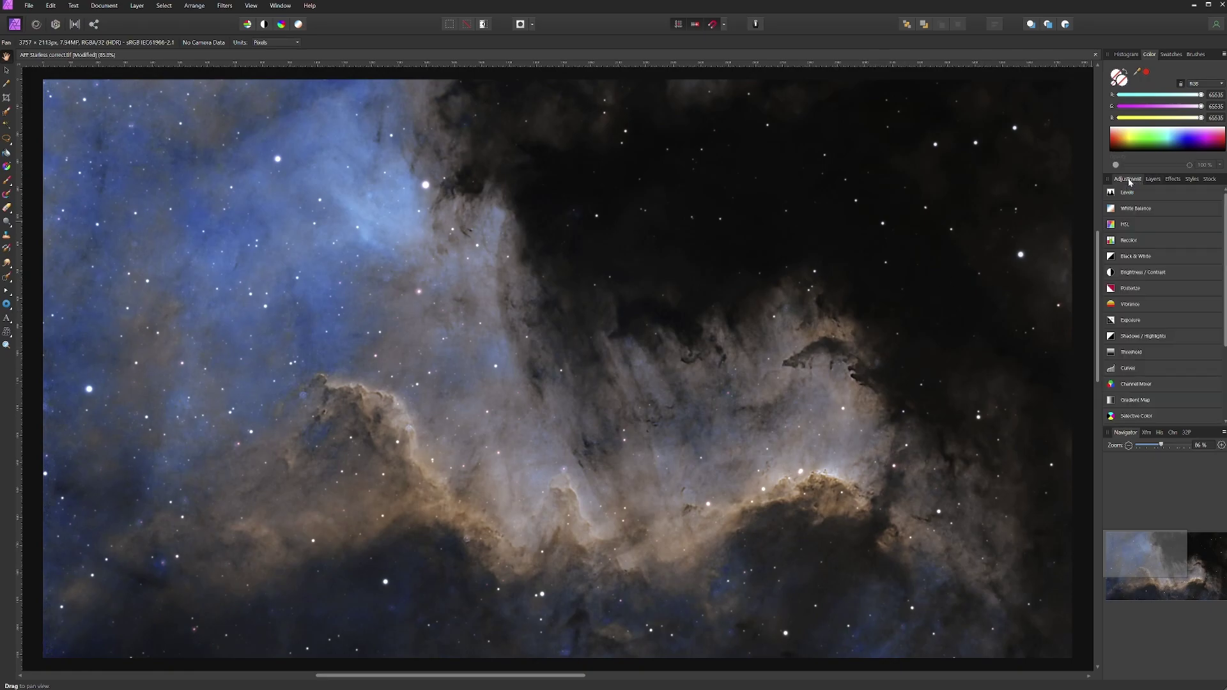
pyautogui.click(1128, 369)
pyautogui.click(1153, 179)
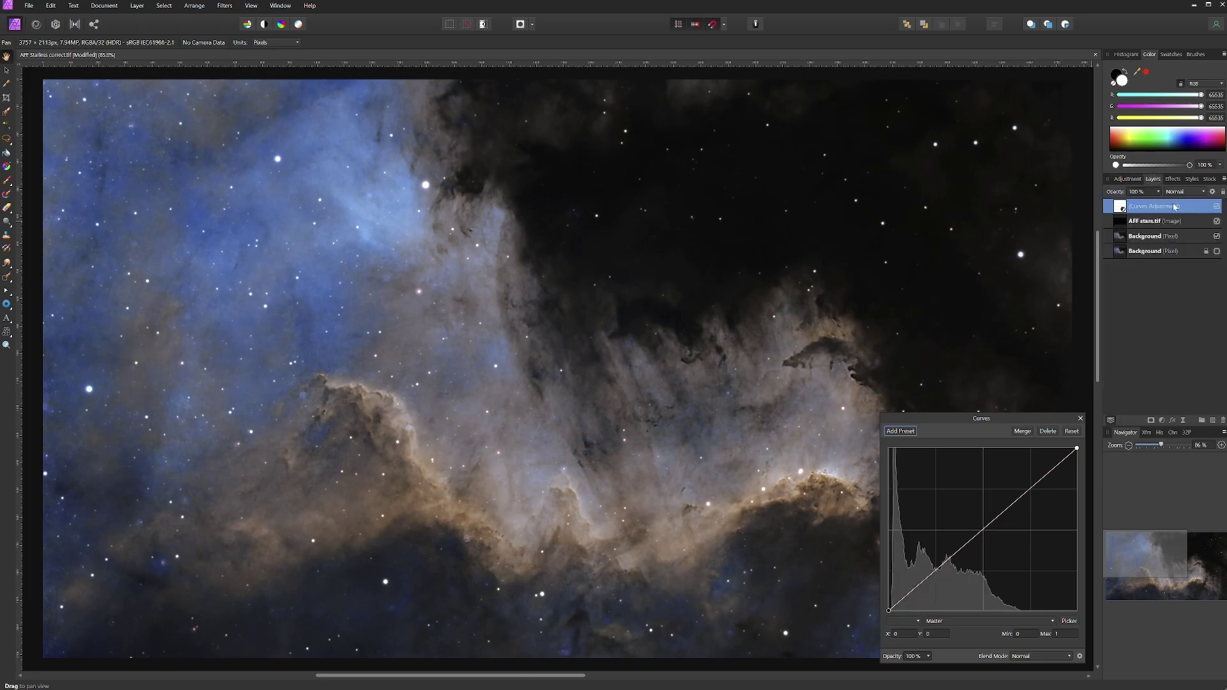
pyautogui.moveTo(1109, 209); pyautogui.dragTo(1147, 240)
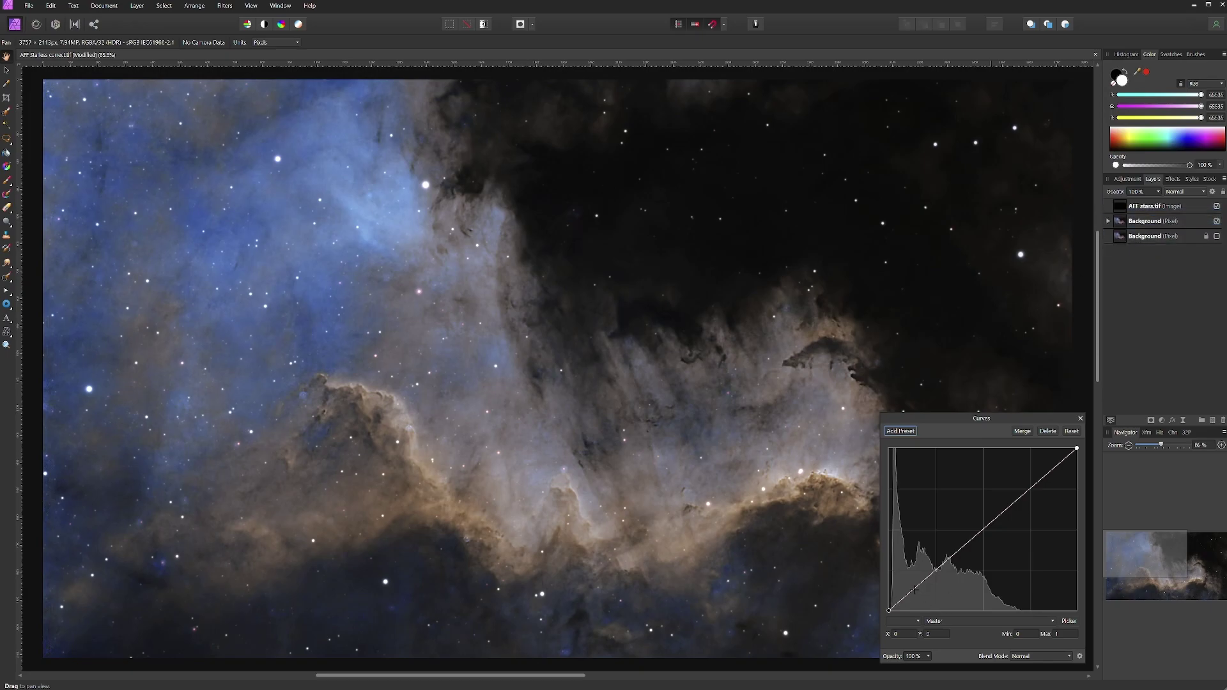
# - Shape the curve by pulling the shadows down and lifting the midtones slightly
pyautogui.moveTo(913, 591); pyautogui.dragTo(911, 595)
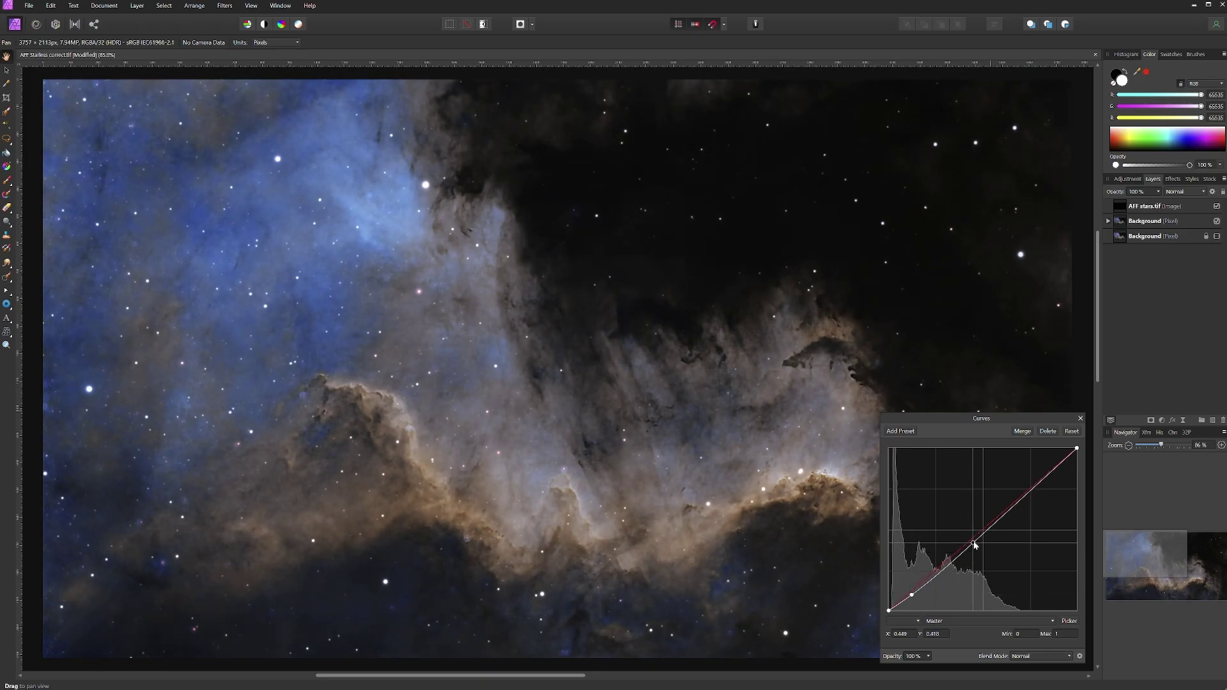
pyautogui.click(975, 536)
pyautogui.moveTo(975, 536); pyautogui.dragTo(974, 533)
pyautogui.moveTo(1005, 418); pyautogui.dragTo(1176, 291)
pyautogui.press('Escape')
pyautogui.click(1127, 179)
# - Add an HSL adjustment, narrow the hue range and shift warm tones toward golden-green
pyautogui.click(1125, 224)
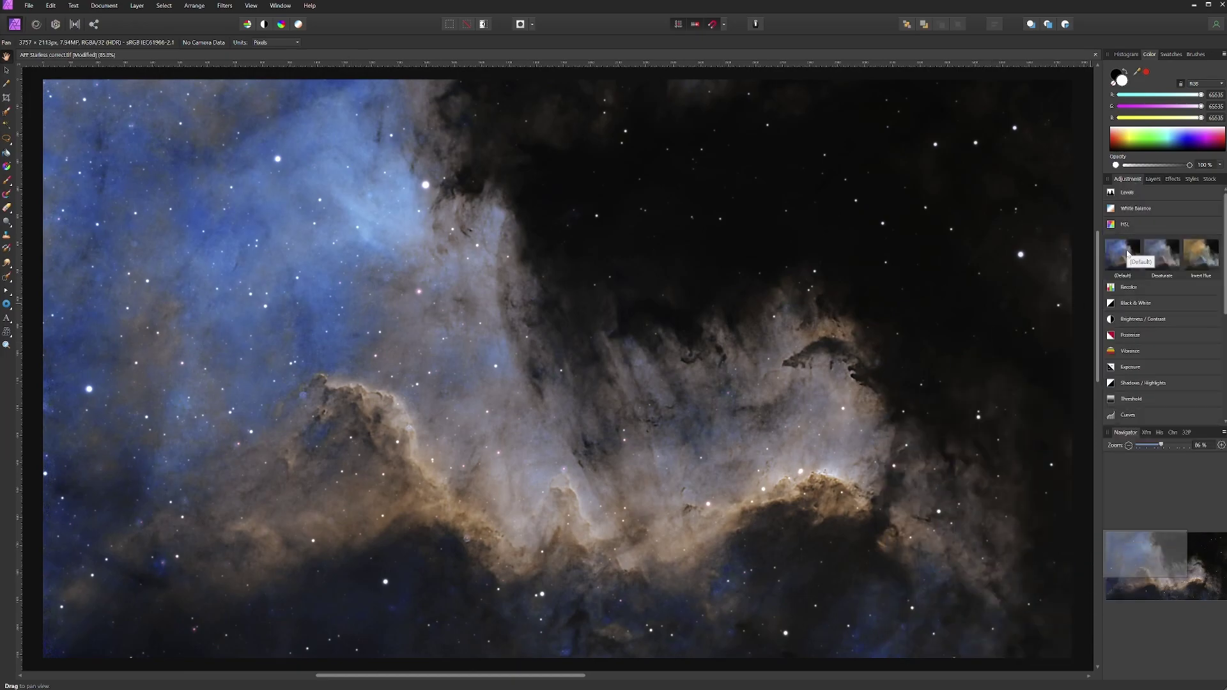
pyautogui.click(1123, 253)
pyautogui.moveTo(1078, 459); pyautogui.dragTo(1089, 458)
pyautogui.moveTo(1120, 431); pyautogui.dragTo(1113, 445)
pyautogui.moveTo(1068, 495); pyautogui.dragTo(1073, 496)
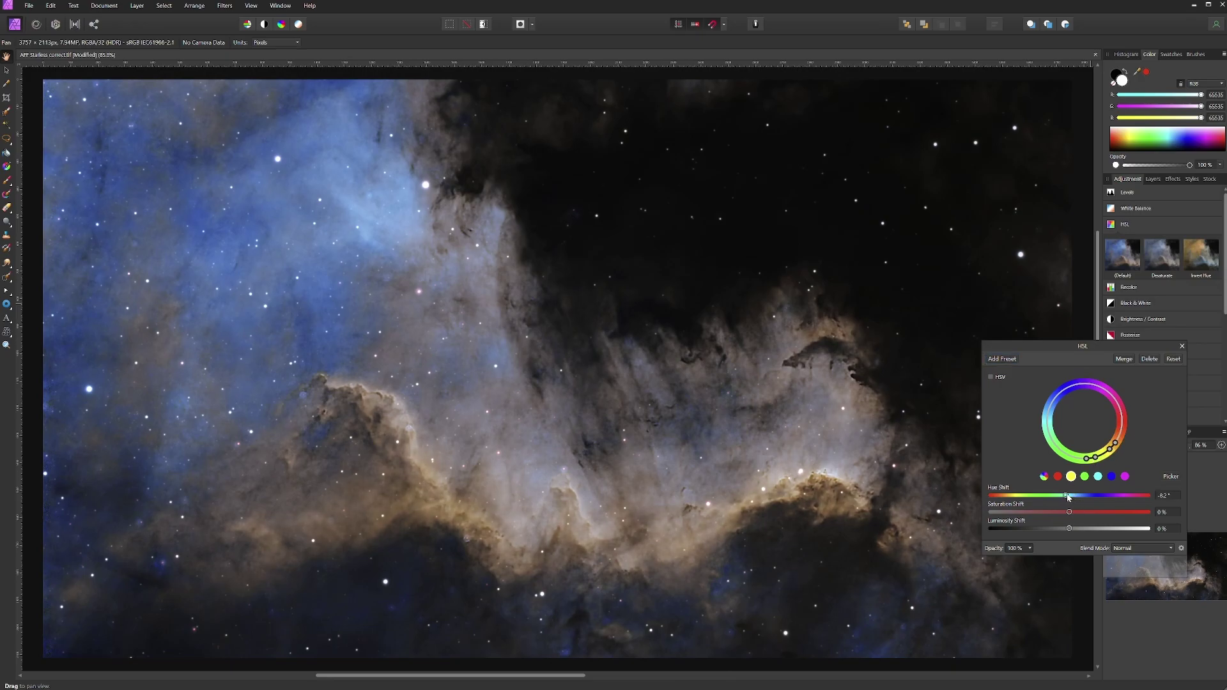
pyautogui.moveTo(1073, 496); pyautogui.dragTo(1057, 529)
# - Narrow the blue range and shift its hue by 6.5° and saturation by 7%
pyautogui.click(1111, 476)
pyautogui.moveTo(1094, 384); pyautogui.dragTo(1083, 386)
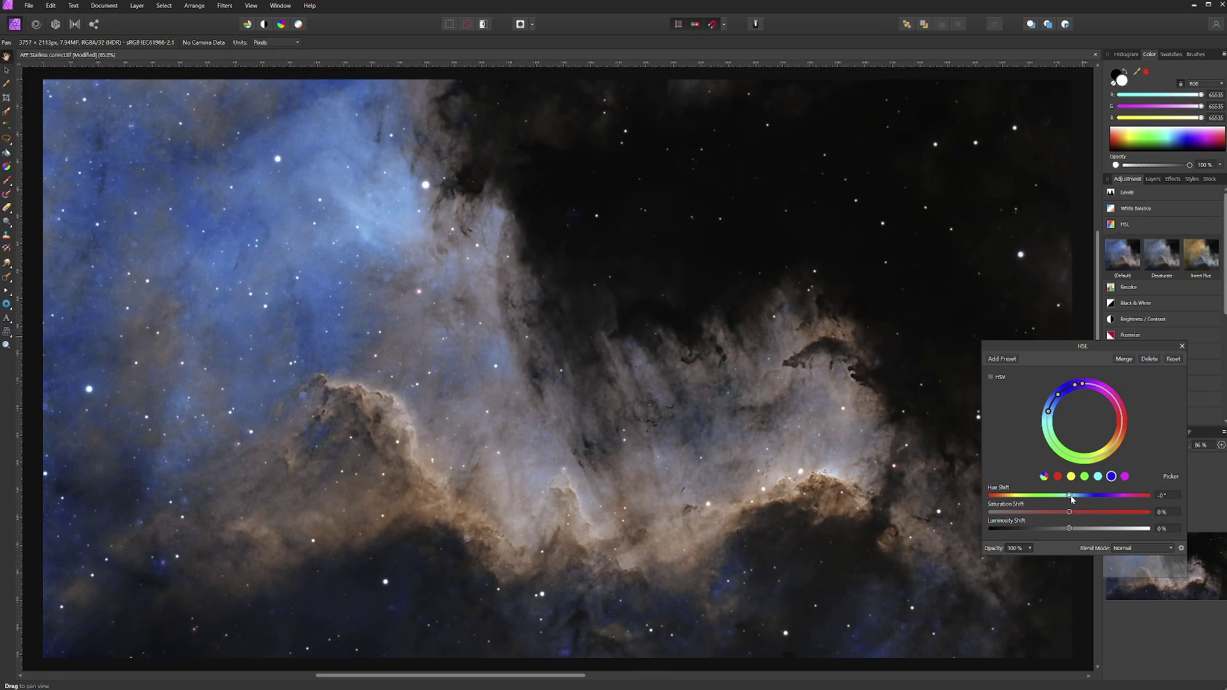
pyautogui.moveTo(1072, 499); pyautogui.dragTo(1074, 512)
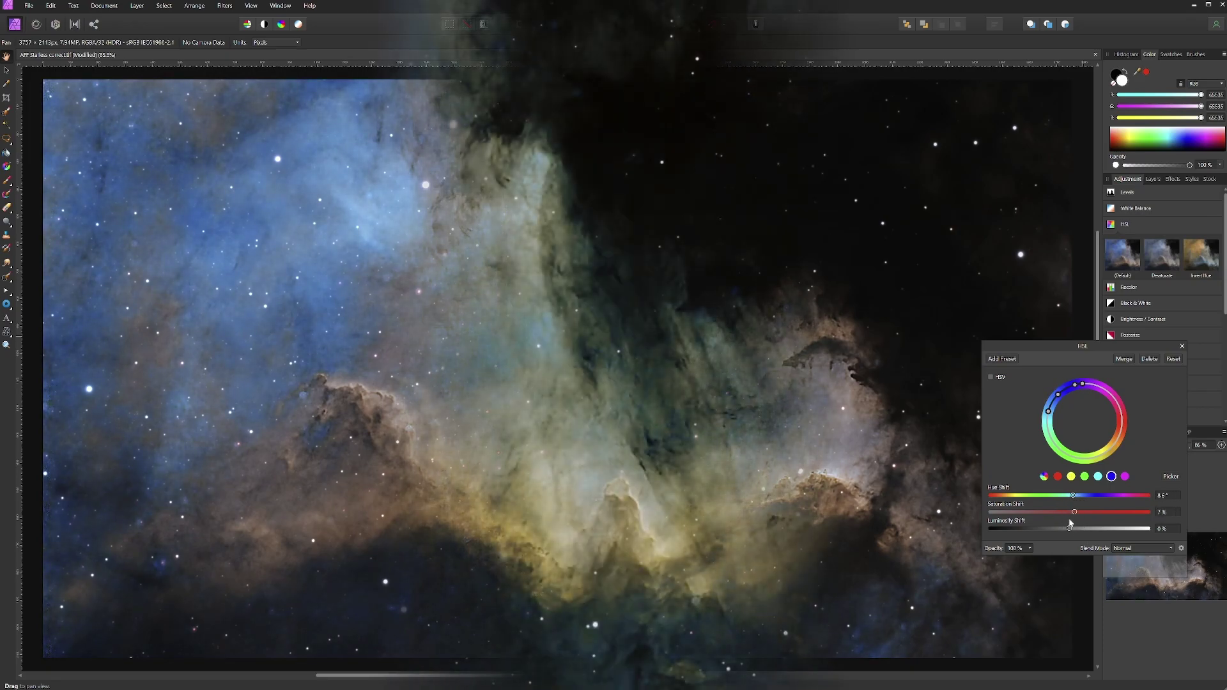